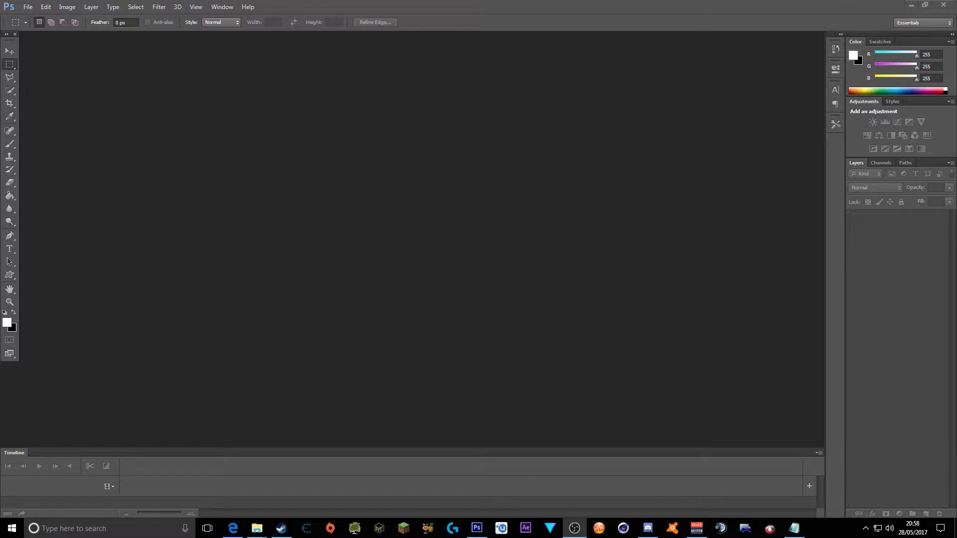
# Create a new 1280 × 720 pixel document at 300 pixels/inch in RGB Color with a white background.
pyautogui.click(27, 7)
pyautogui.click(32, 18)
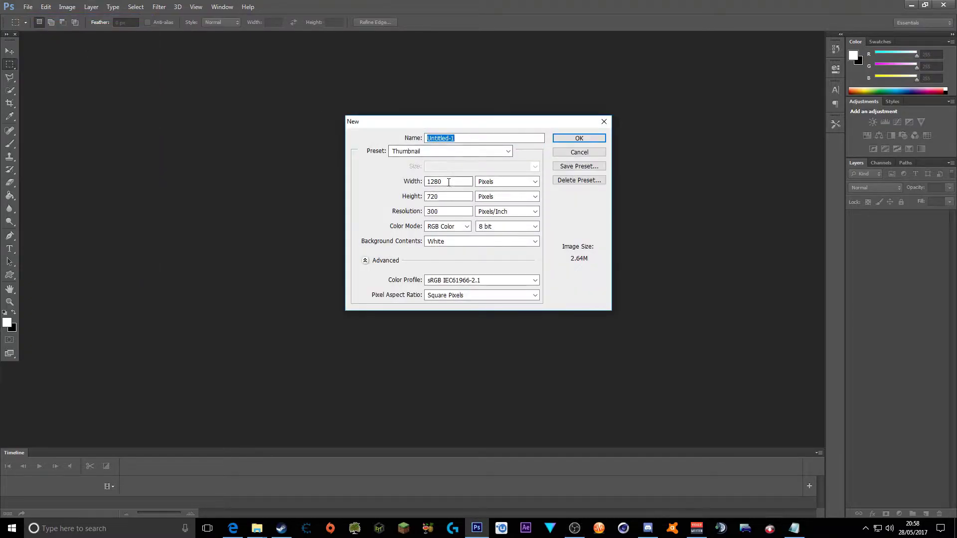
pyautogui.doubleClick(432, 182)
pyautogui.doubleClick(436, 197)
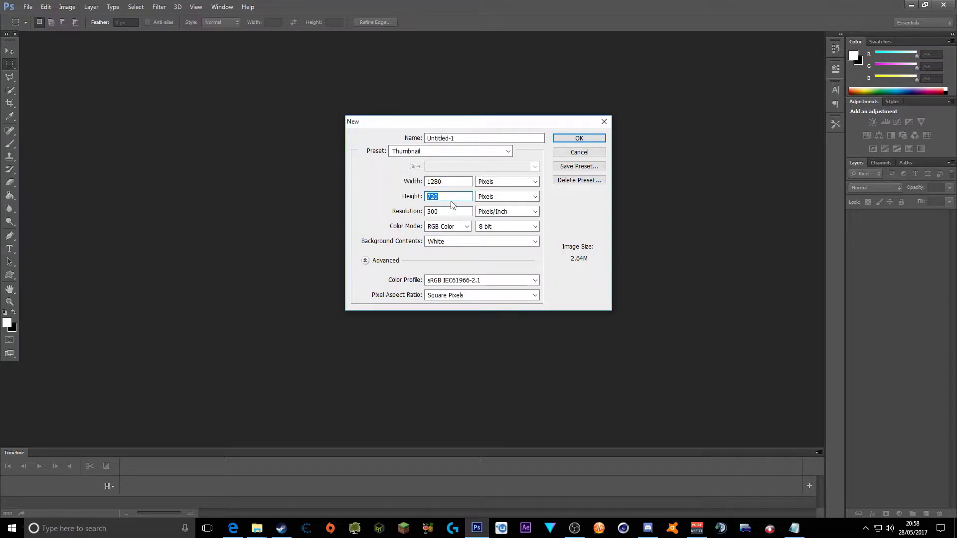
pyautogui.click(566, 141)
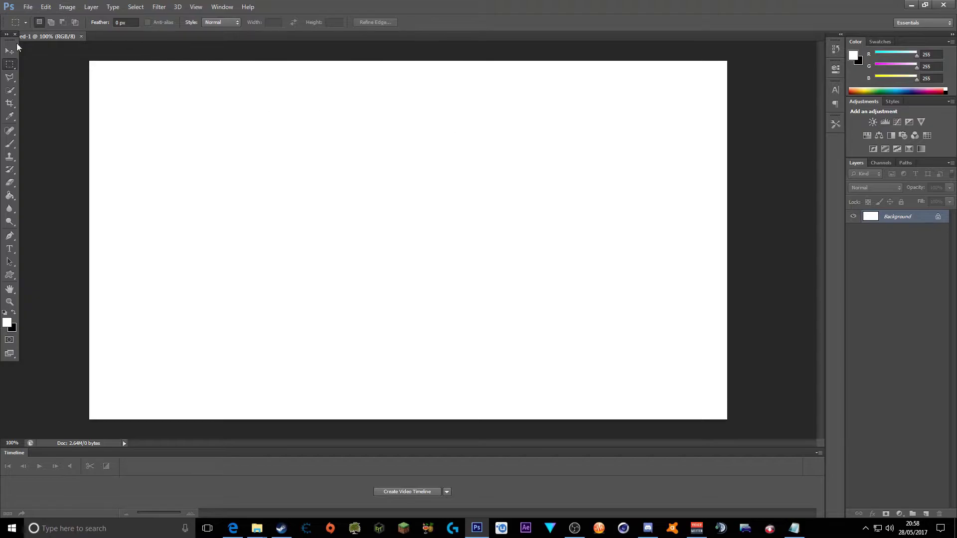
pyautogui.press('v')
pyautogui.hotkey('alt', 'Tab')
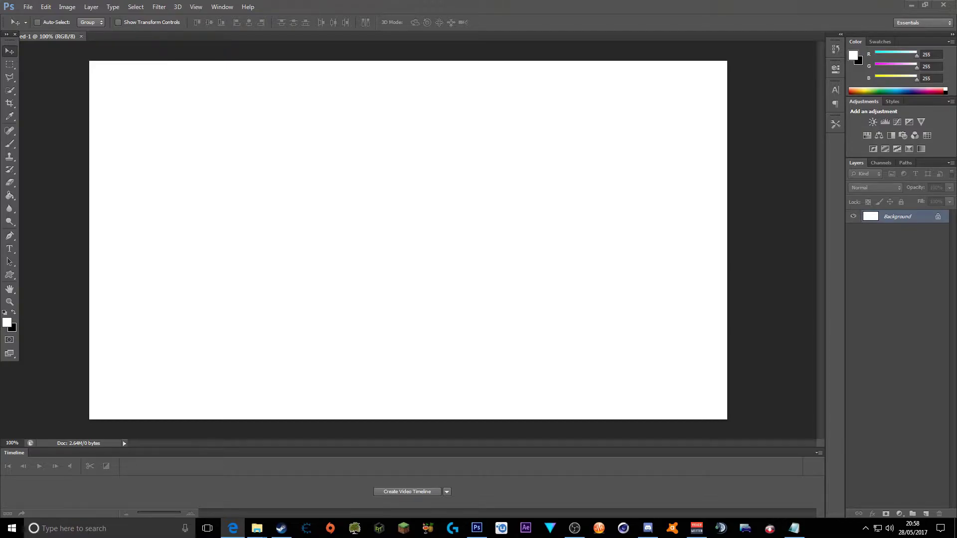
pyautogui.press('g')
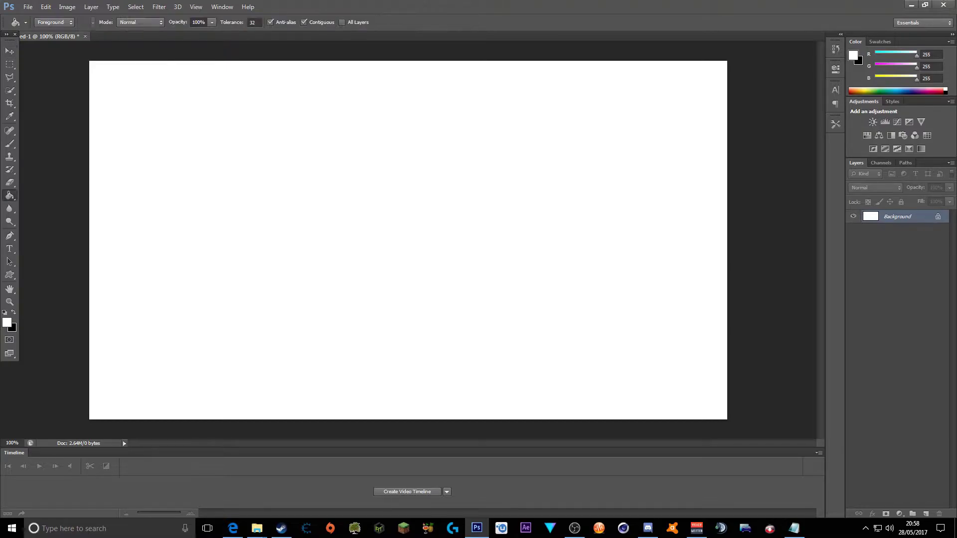
# Switch to the Edge browser and examine the colour variations offered on the Free Grunge Watercolor Stock Background Images page.
pyautogui.hotkey('alt', 'Tab')
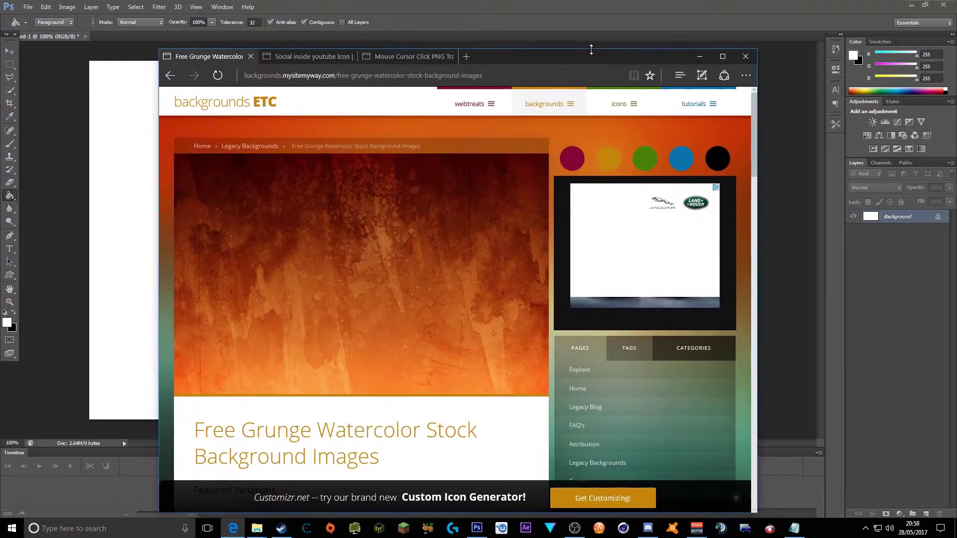
pyautogui.click(722, 56)
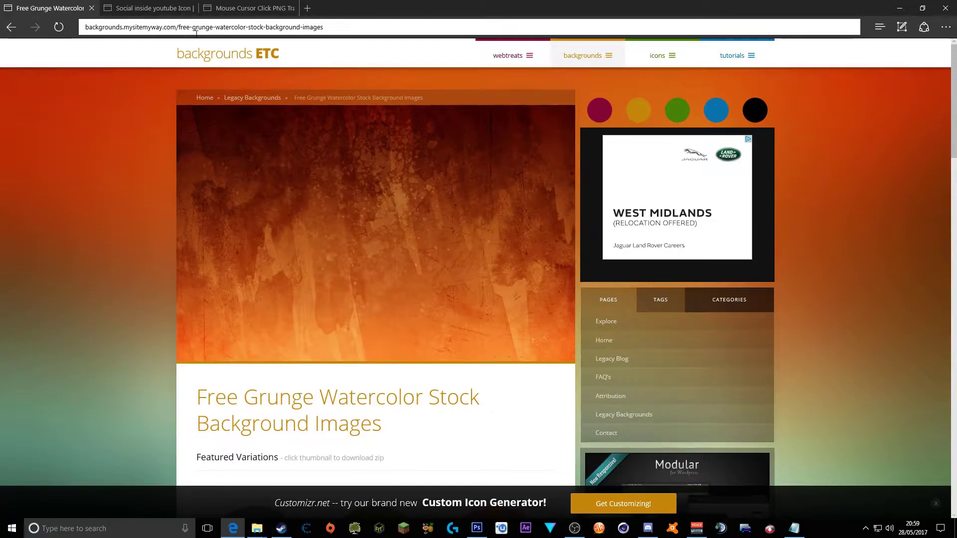
pyautogui.scroll(-15, 145, 80)
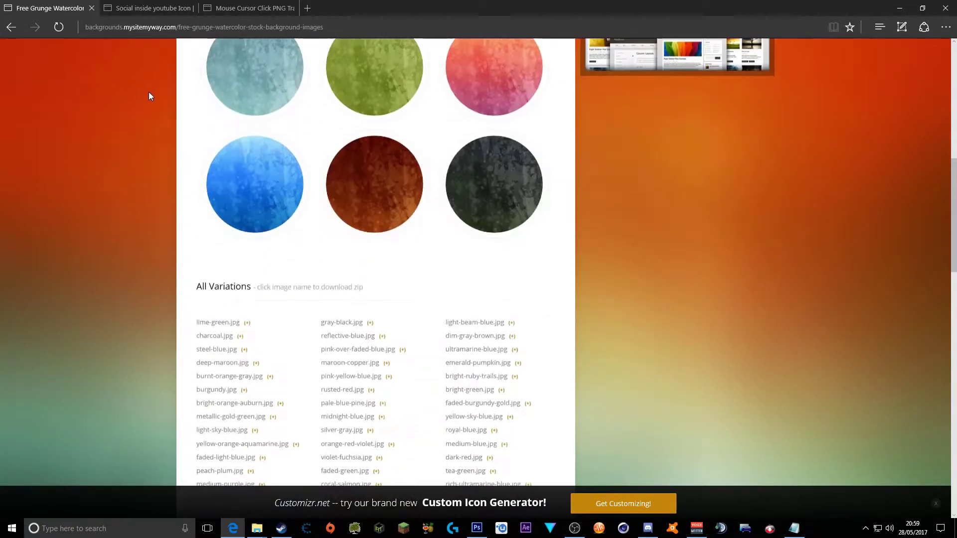
pyautogui.scroll(8, 502, 284)
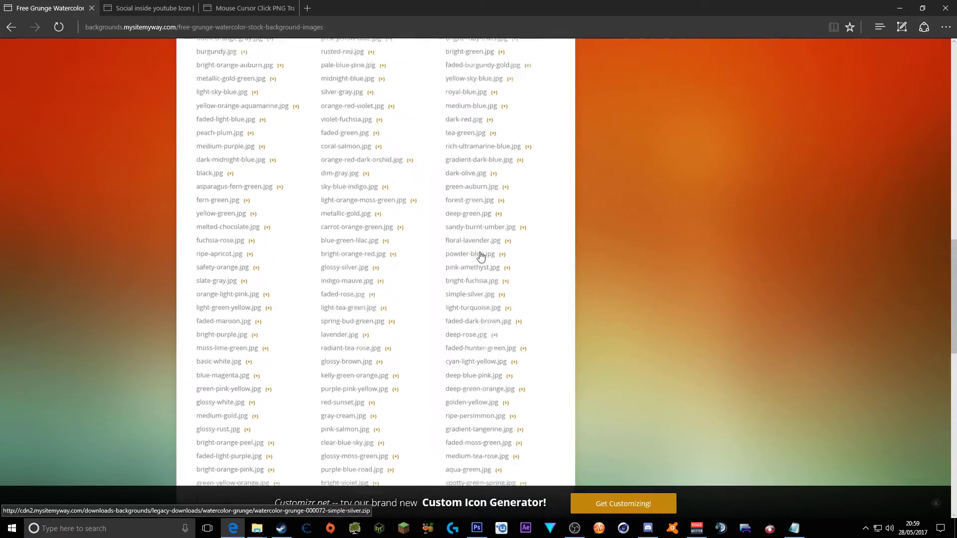
pyautogui.scroll(-5, 213, 254)
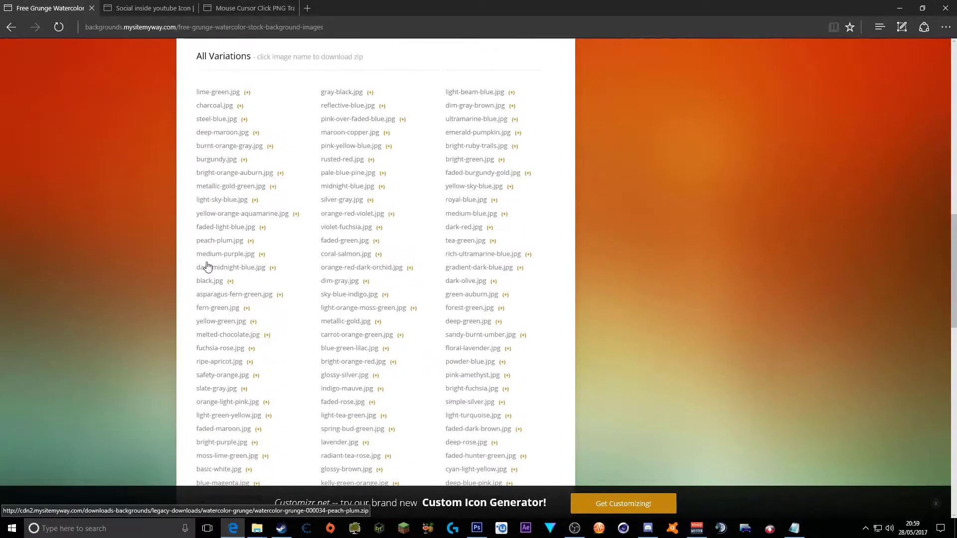
pyautogui.scroll(3, 229, 260)
pyautogui.scroll(12, 231, 259)
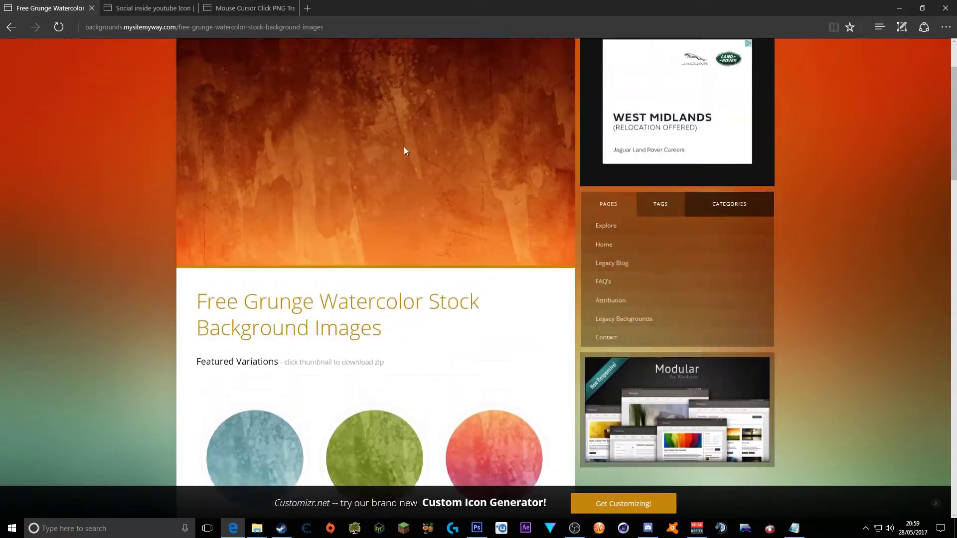
pyautogui.scroll(-8, 487, 202)
pyautogui.scroll(-5, 363, 160)
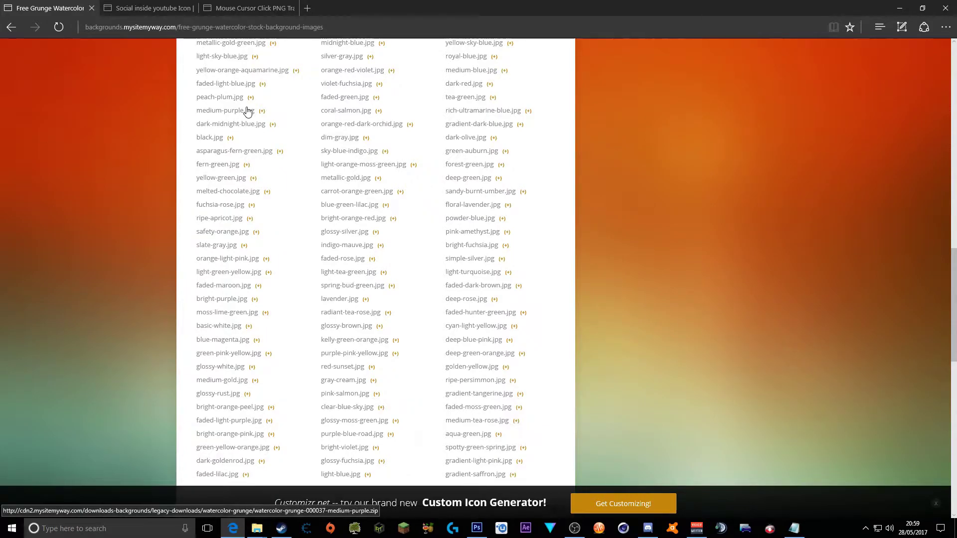
pyautogui.scroll(-6, 247, 110)
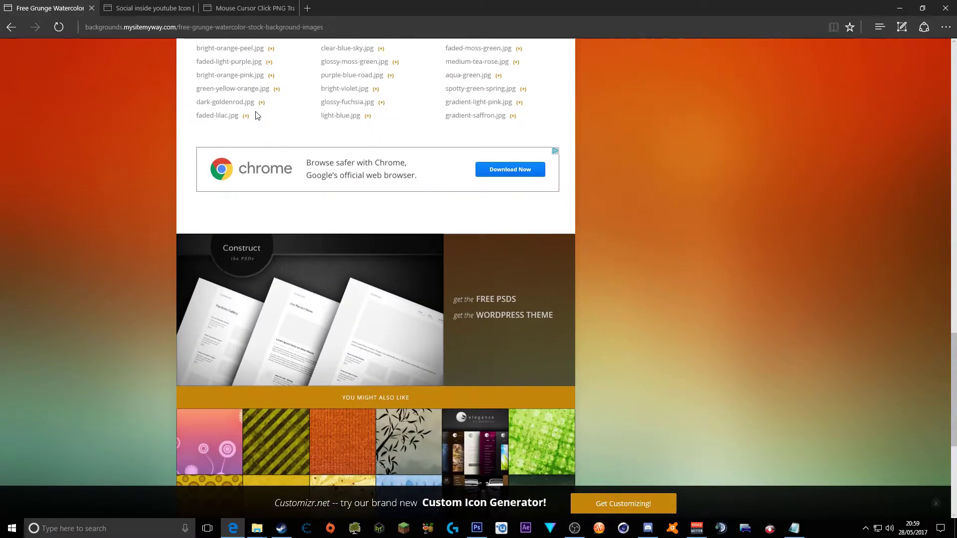
pyautogui.scroll(10, 257, 116)
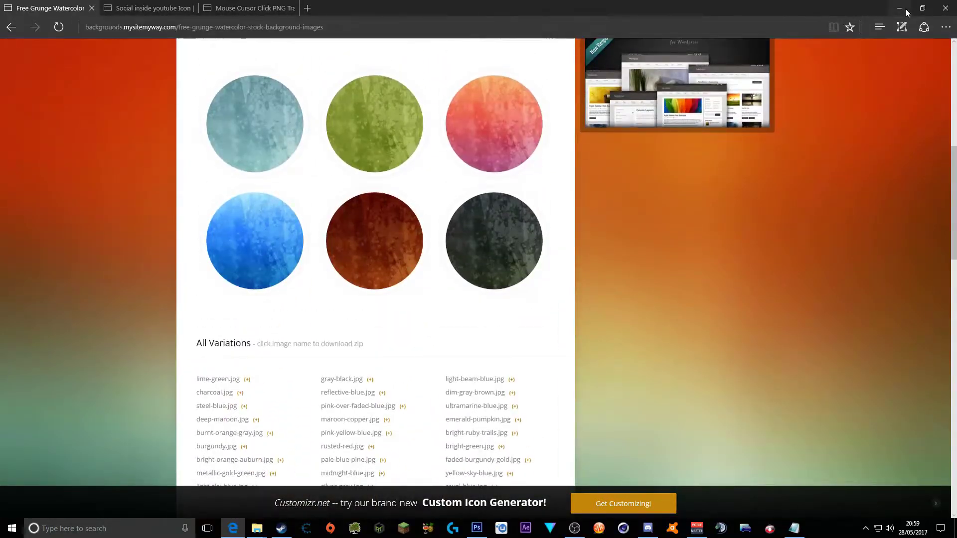
pyautogui.hotkey('alt', 'Tab')
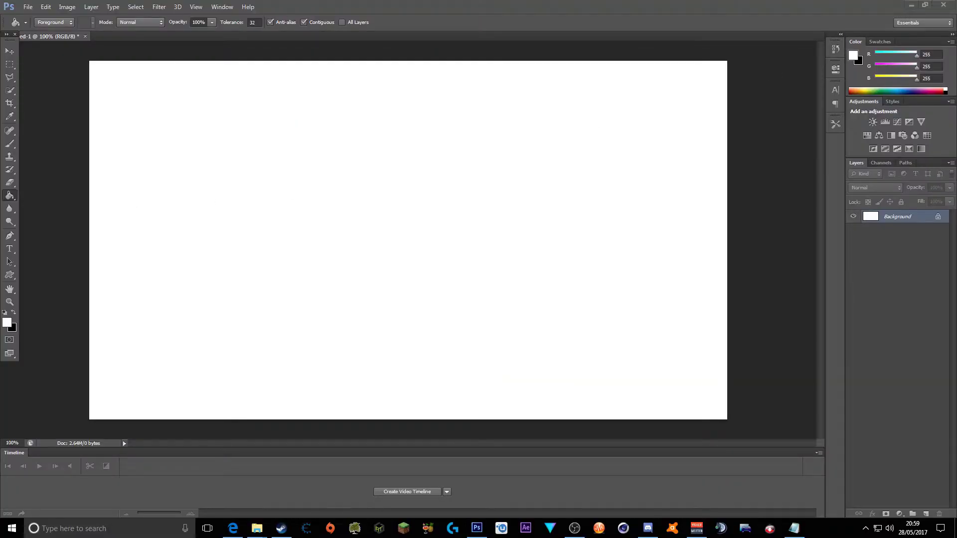
# Switch to File Explorer and look through the watercolor-grunge subfolders in the Thumbnail Backgrounds folder.
pyautogui.click(257, 528)
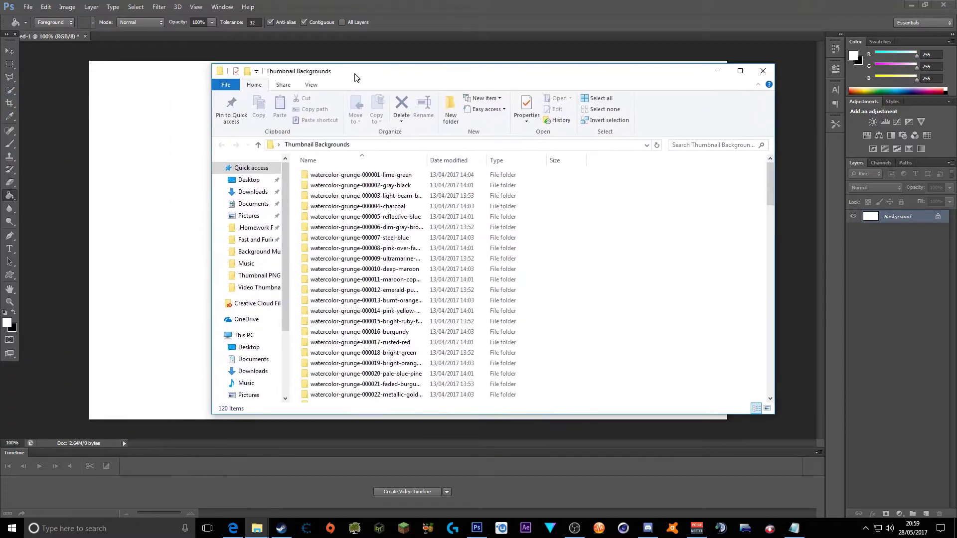
pyautogui.scroll(-20, 407, 249)
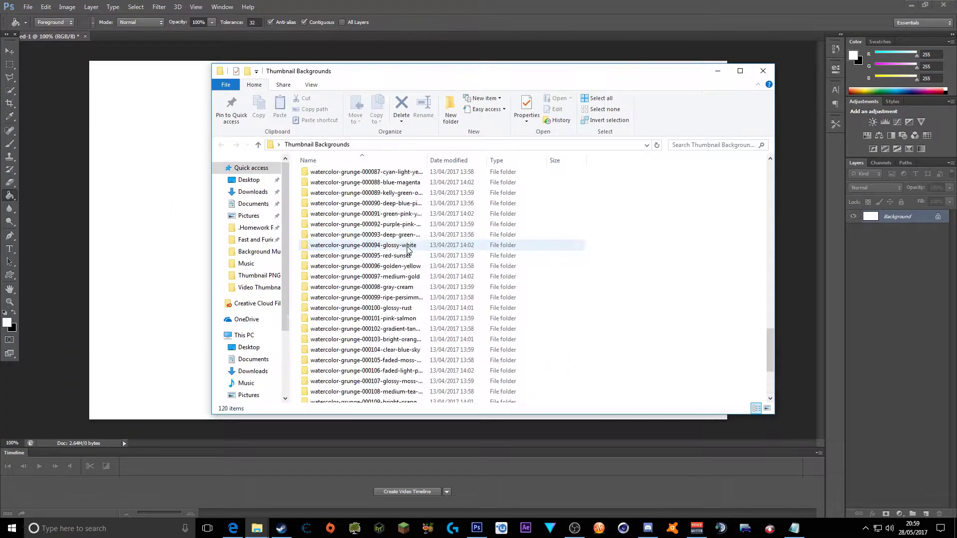
pyautogui.scroll(20, 408, 249)
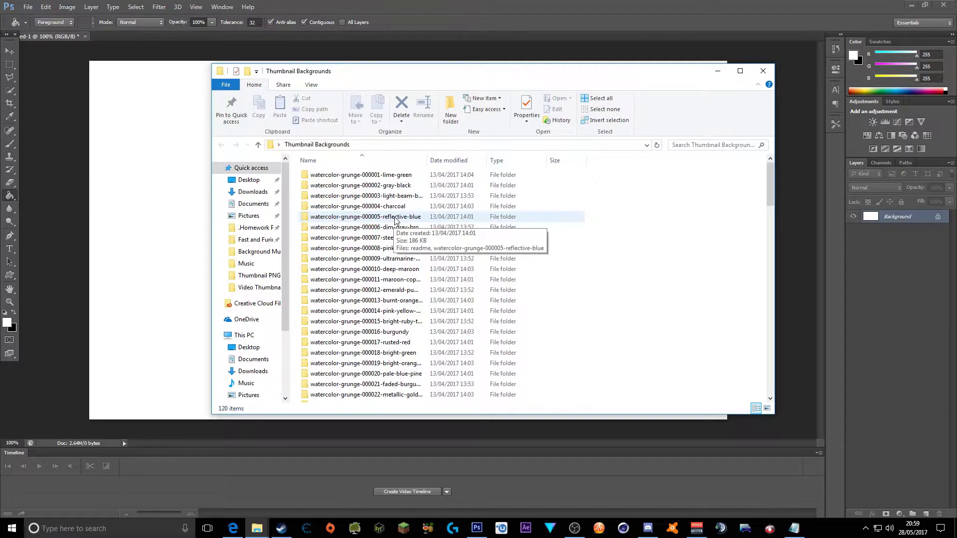
pyautogui.scroll(-16, 365, 176)
pyautogui.scroll(-15, 365, 175)
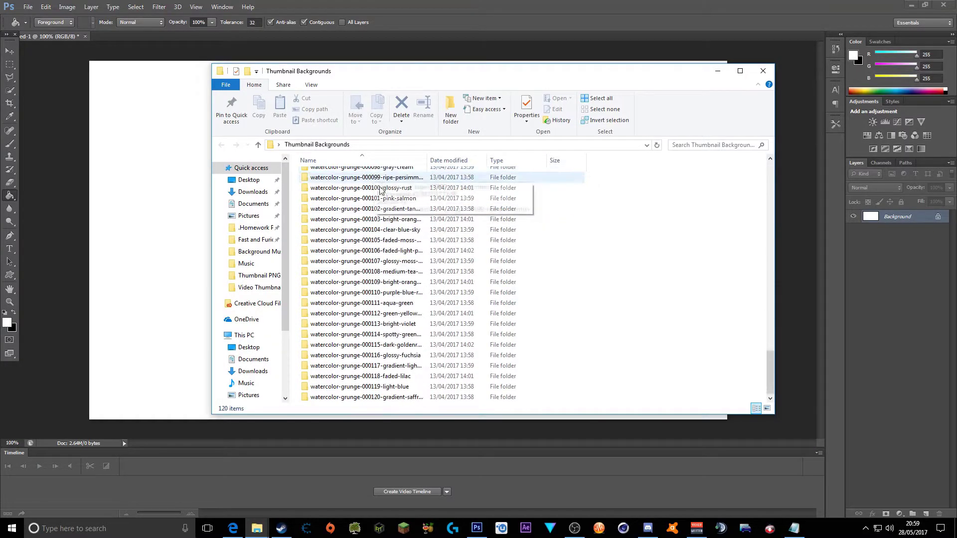
pyautogui.doubleClick(379, 190)
pyautogui.hotkey('alt', 'Left')
pyautogui.scroll(15, 375, 235)
pyautogui.doubleClick(383, 243)
pyautogui.hotkey('alt', 'Left')
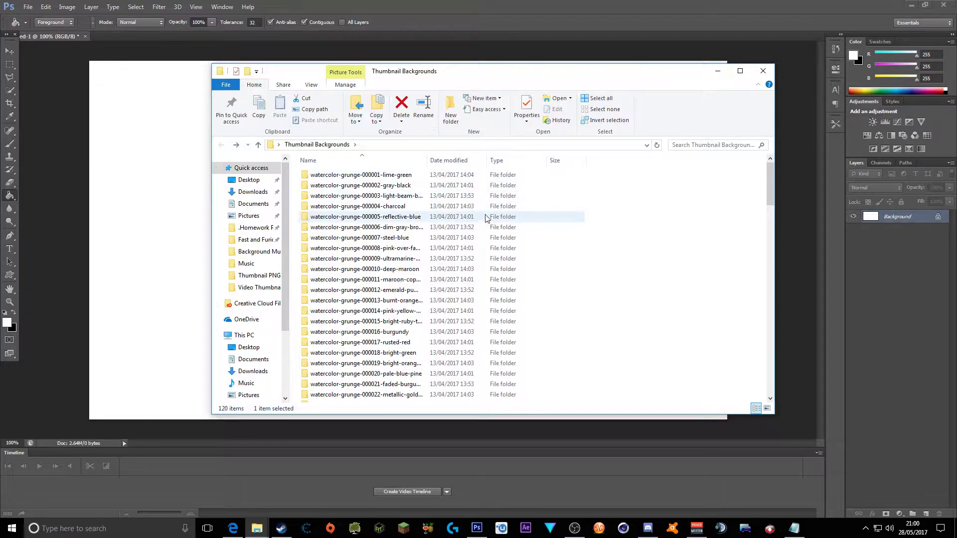
# Search the Thumbnail Backgrounds folder and its subfolders for *.jpg.
pyautogui.click(707, 146)
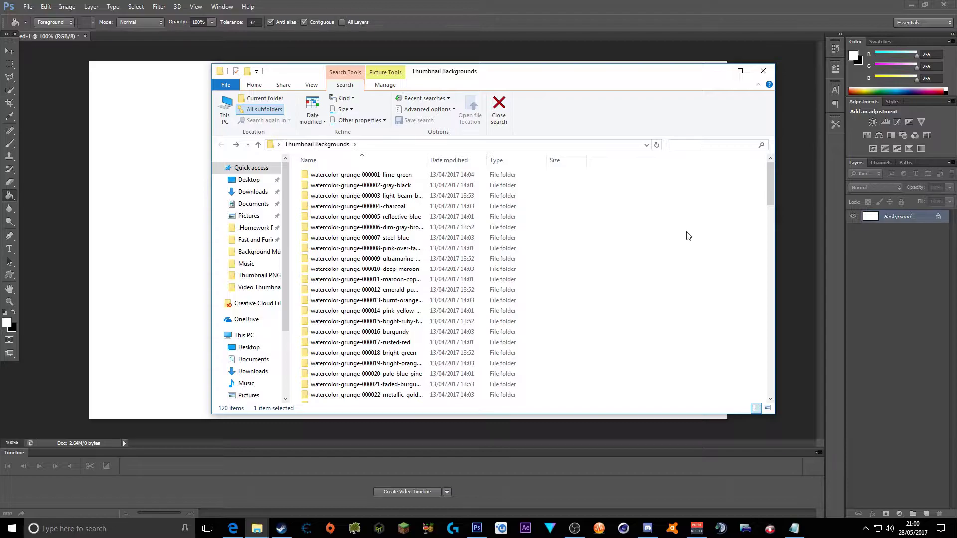
pyautogui.write('*')
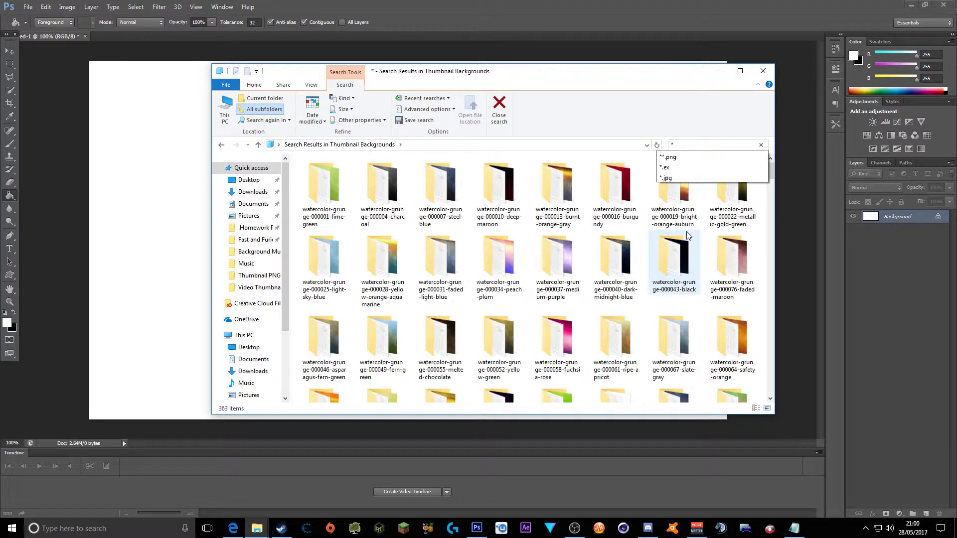
pyautogui.write('.')
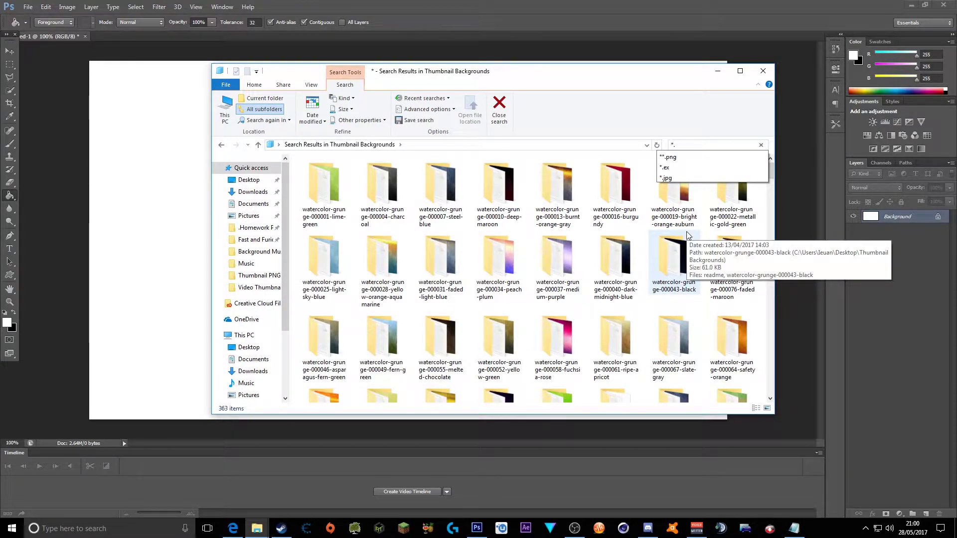
pyautogui.write('jpg')
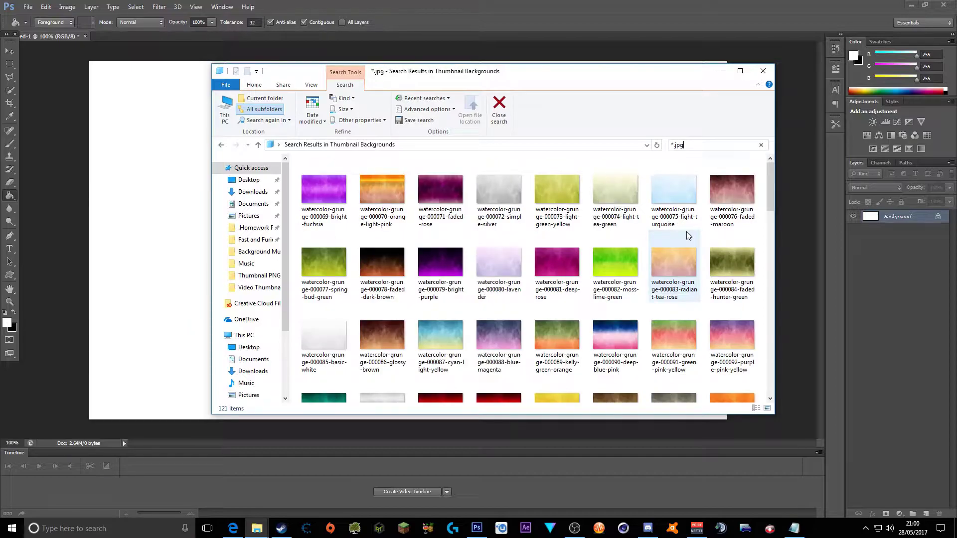
# Examine the watercolor-grunge image thumbnails among the JPG files to compare possible backgrounds.
pyautogui.click(560, 262)
pyautogui.scroll(-10, 588, 253)
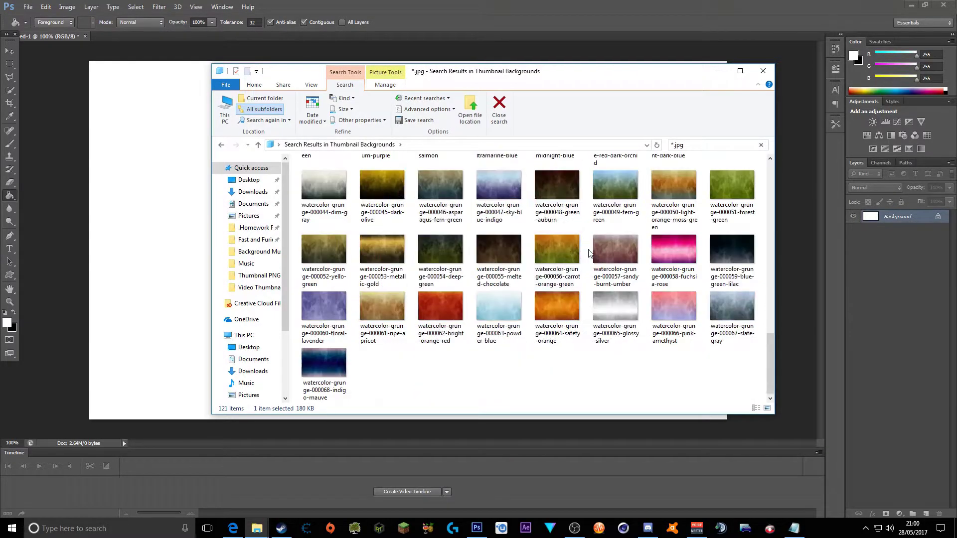
pyautogui.scroll(10, 589, 253)
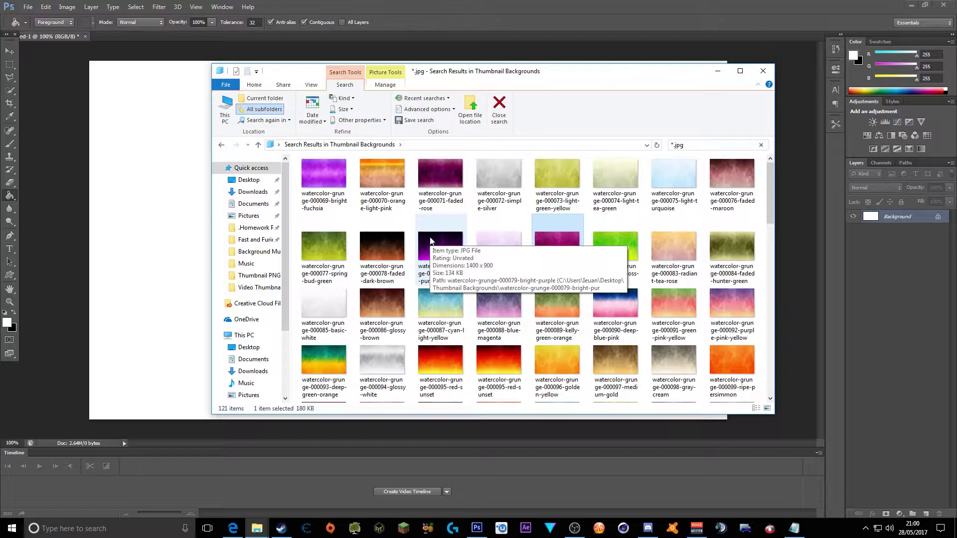
pyautogui.scroll(-3, 431, 239)
pyautogui.scroll(3, 432, 238)
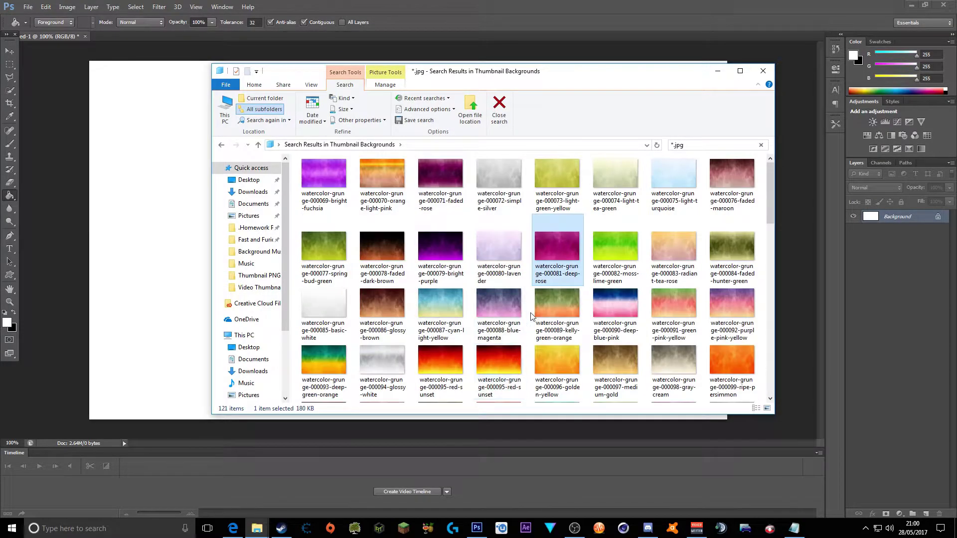
pyautogui.click(233, 528)
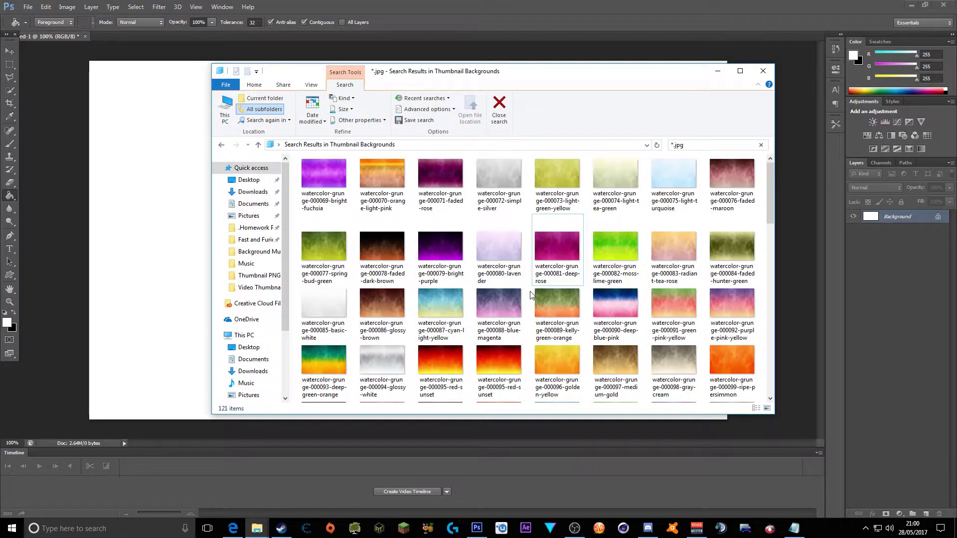
pyautogui.scroll(5, 531, 295)
pyautogui.scroll(3, 530, 294)
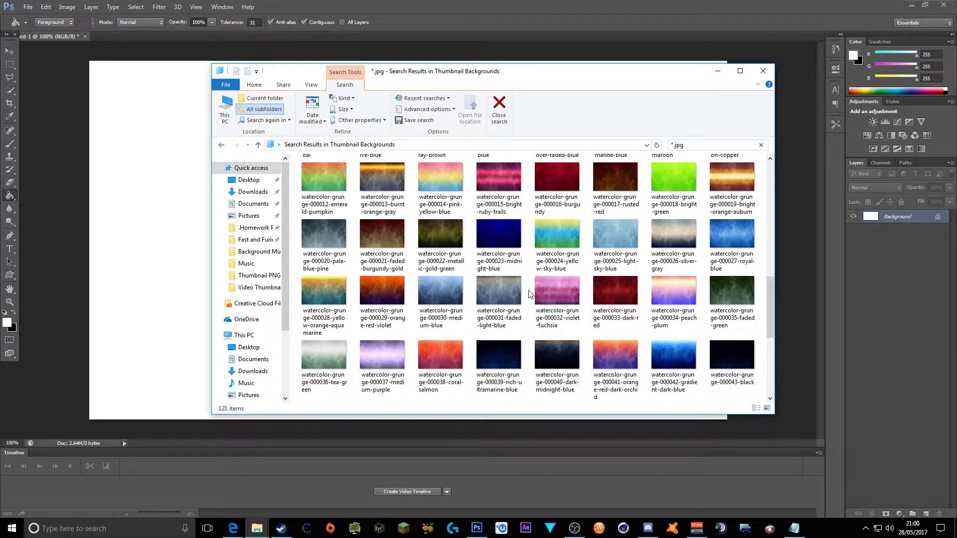
pyautogui.scroll(-3, 530, 294)
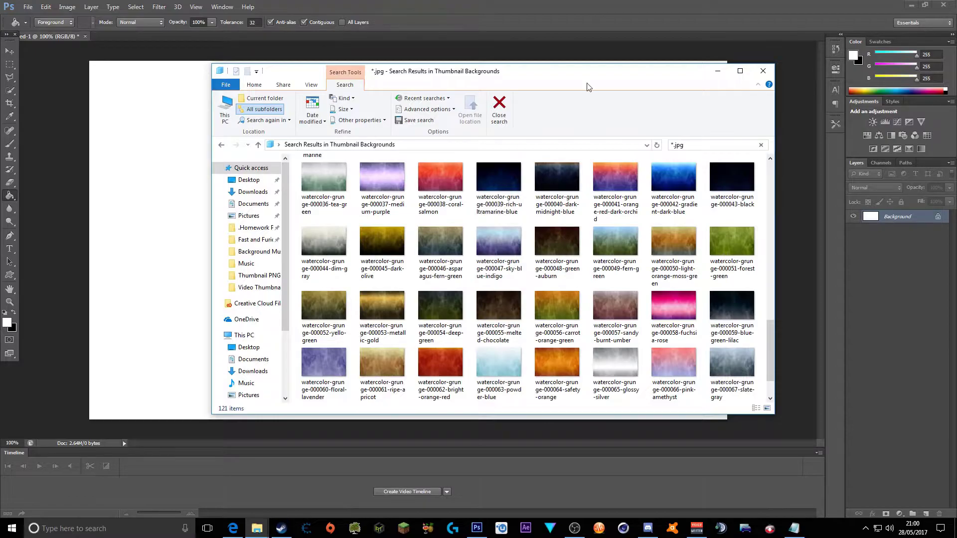
pyautogui.scroll(-4, 588, 234)
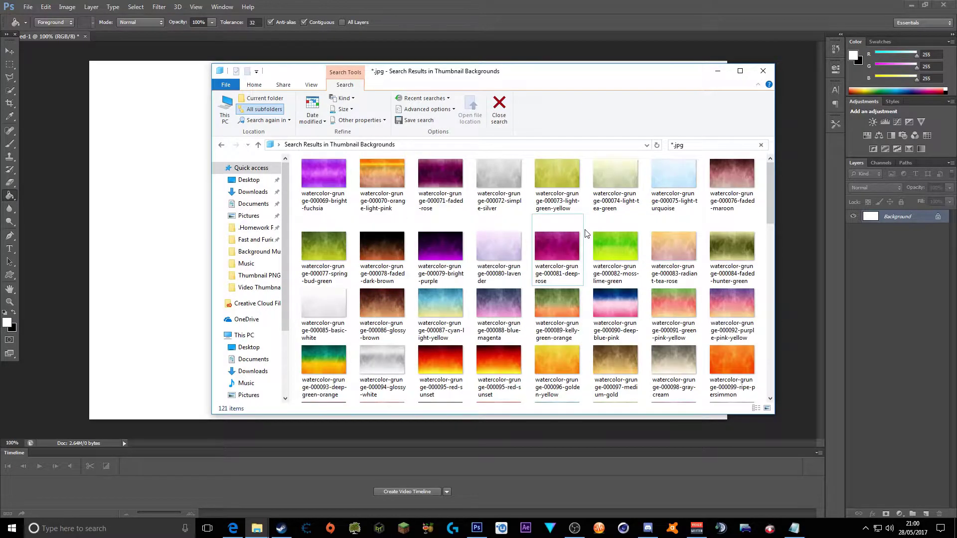
# Place the watercolor-grunge-000102-gradient-tangerine image from the folder into the Photoshop document.
pyautogui.scroll(-3, 587, 235)
pyautogui.click(446, 256)
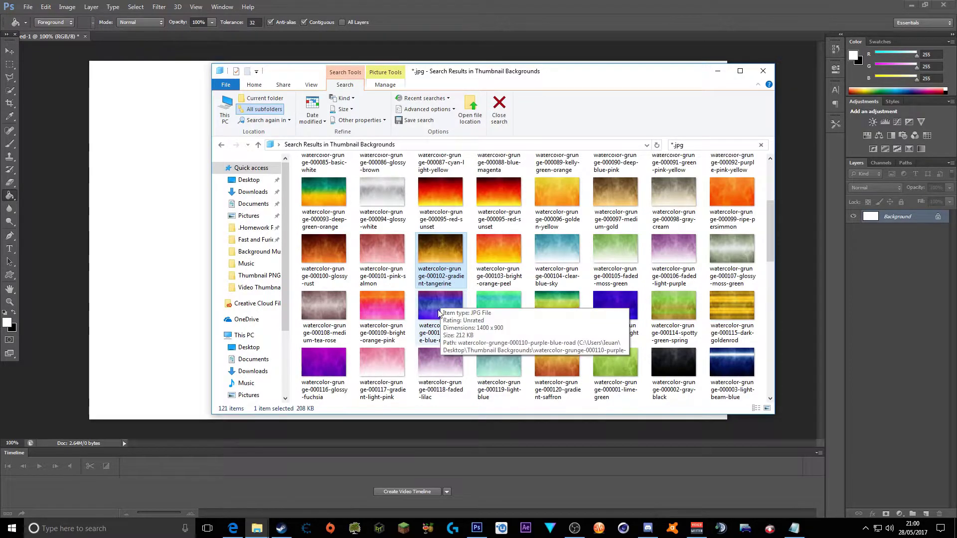
pyautogui.moveTo(441, 248); pyautogui.dragTo(152, 252)
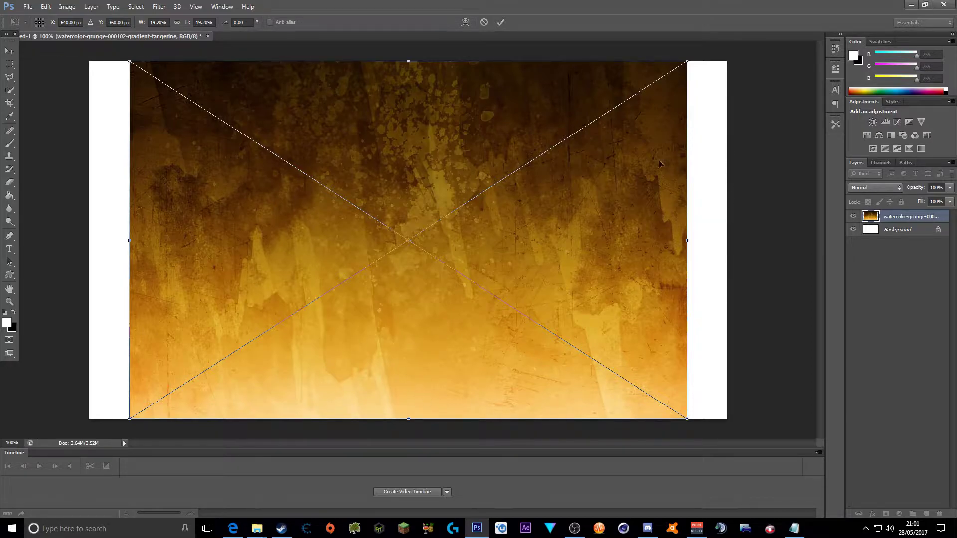
# Align the placed tangerine image with the canvas's left edge, enlarge it proportionally to cover the whole canvas, and commit the placement.
pyautogui.moveTo(599, 262); pyautogui.dragTo(556, 261)
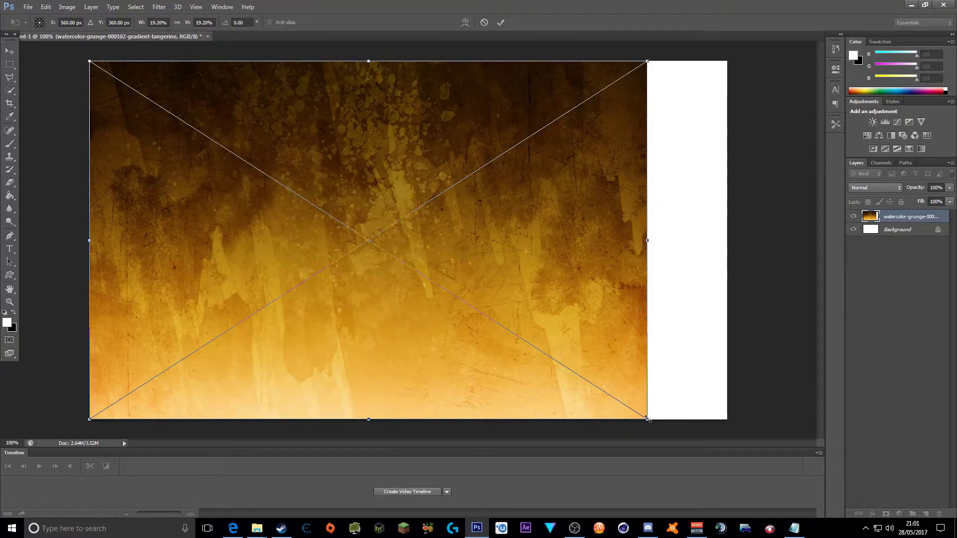
pyautogui.moveTo(647, 418); pyautogui.dragTo(729, 470)
pyautogui.press('Return')
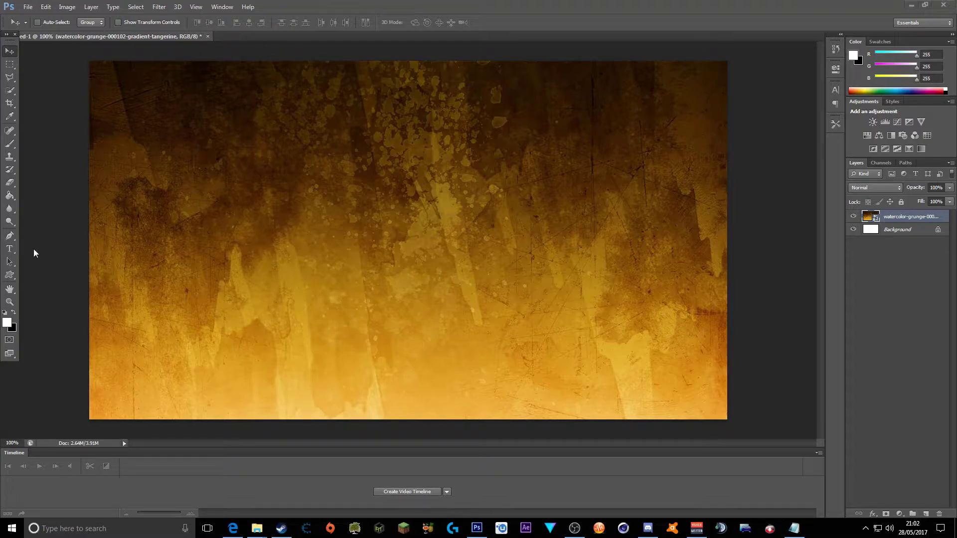
# Add the text HOW in HelveticaNeue LT 107 XBlkCn on the upper left part of the canvas.
pyautogui.click(10, 249)
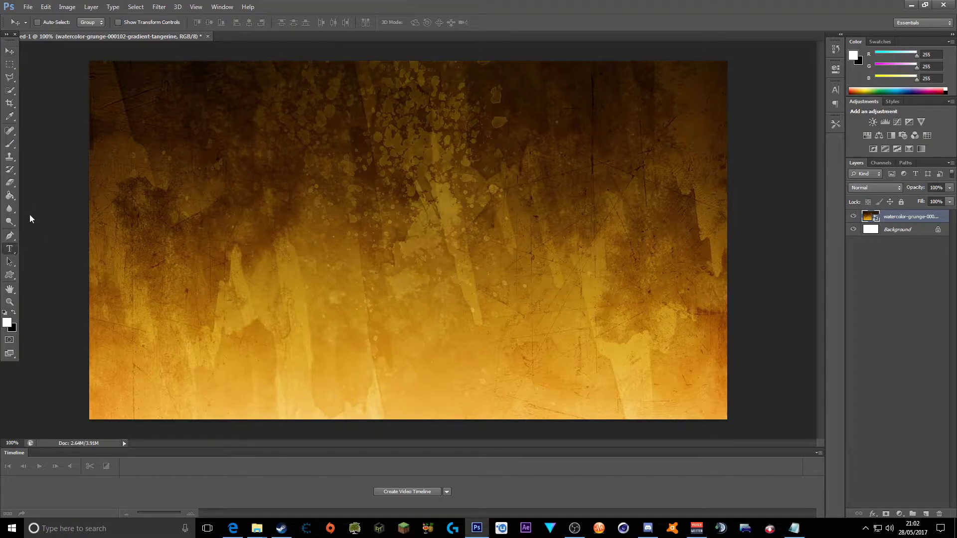
pyautogui.click(104, 23)
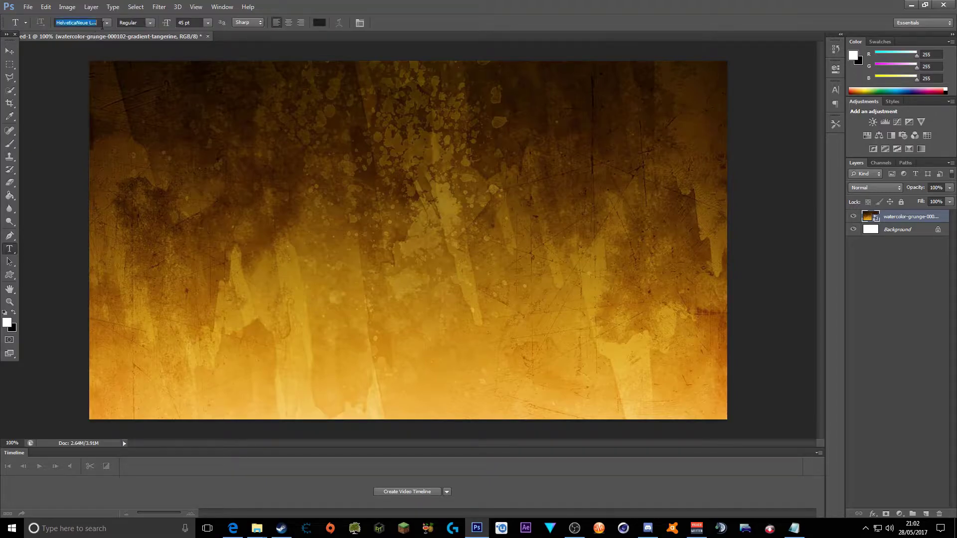
pyautogui.scroll(2, 129, 121)
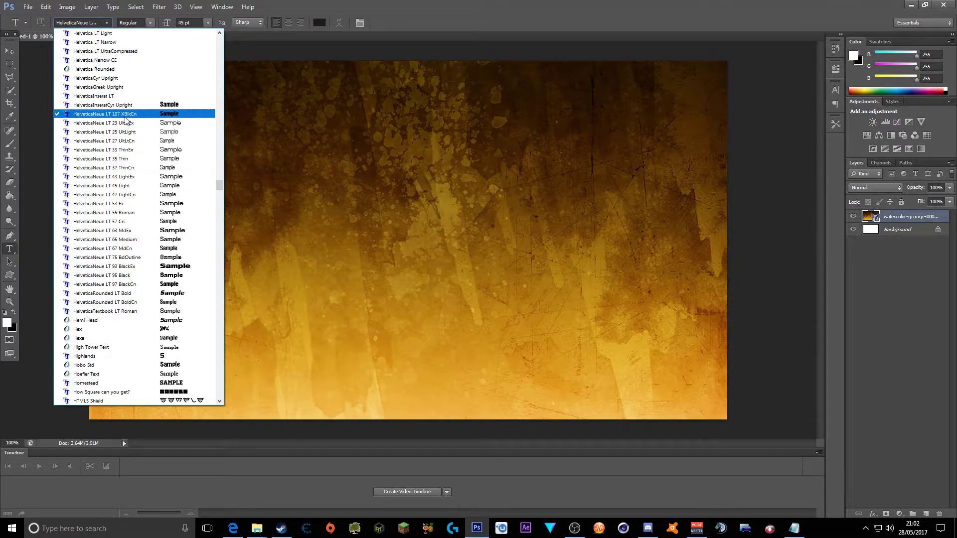
pyautogui.click(126, 116)
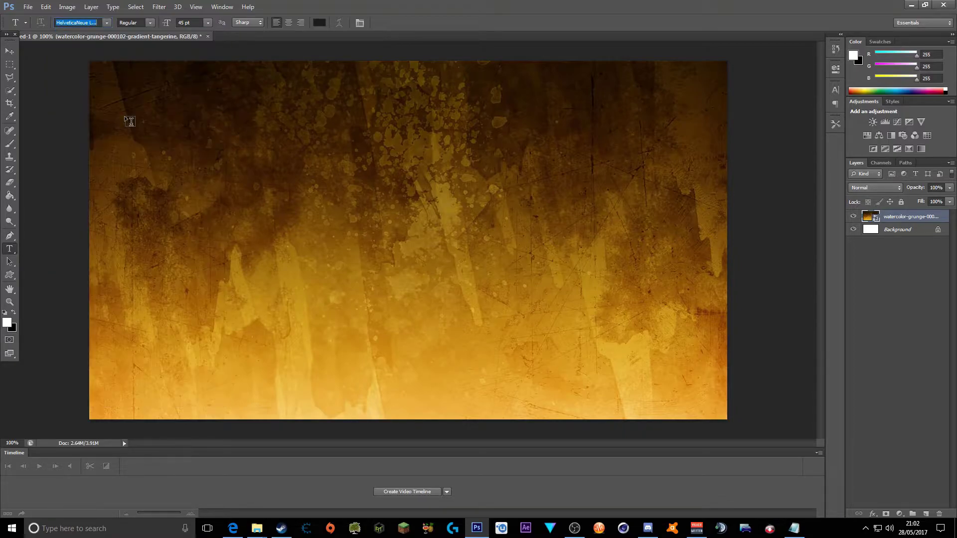
pyautogui.click(217, 200)
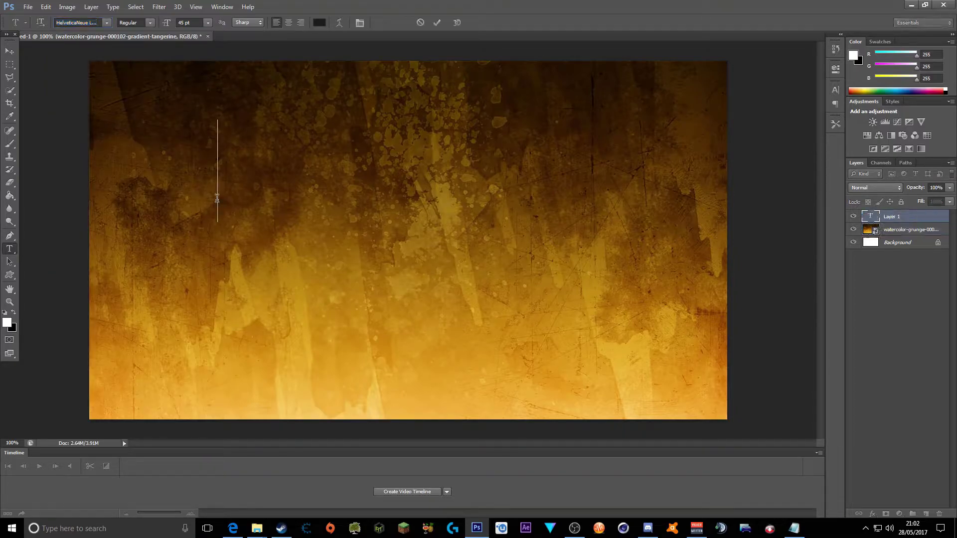
pyautogui.write('How')
pyautogui.press('BackSpace')
pyautogui.press('BackSpace')
pyautogui.write('OW')
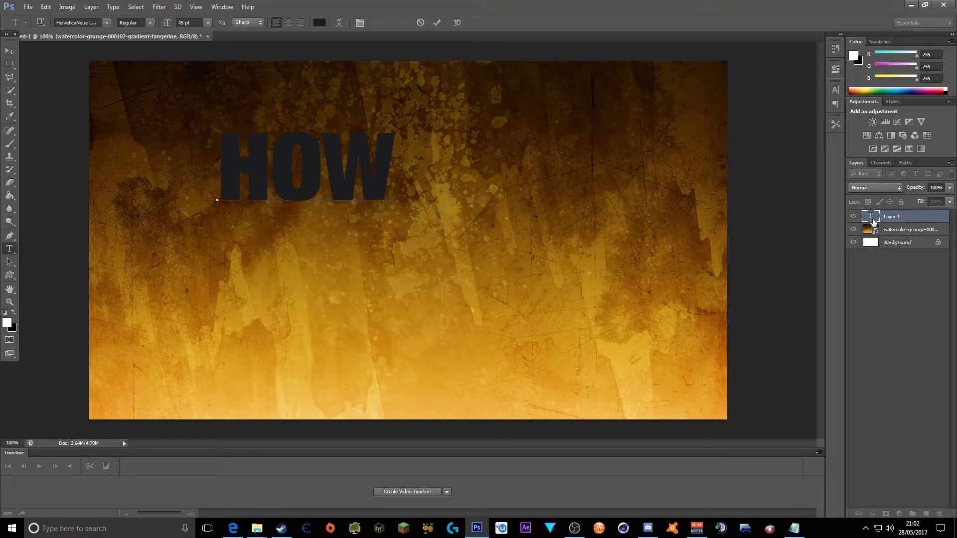
pyautogui.hotkey('ctrl', 'Return')
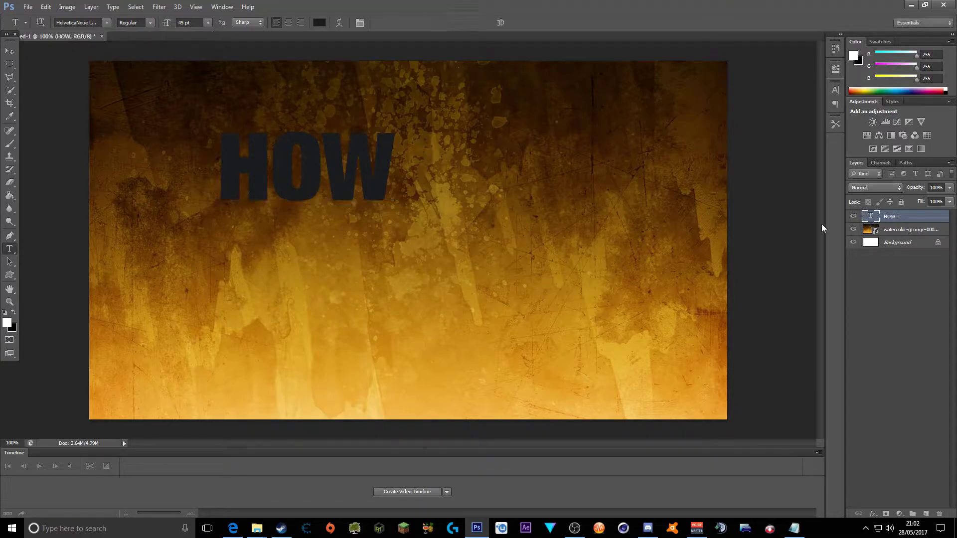
# Add TO below the HOW text and MAKE further down to its right, as two separate text layers.
pyautogui.click(252, 287)
pyautogui.write('TO')
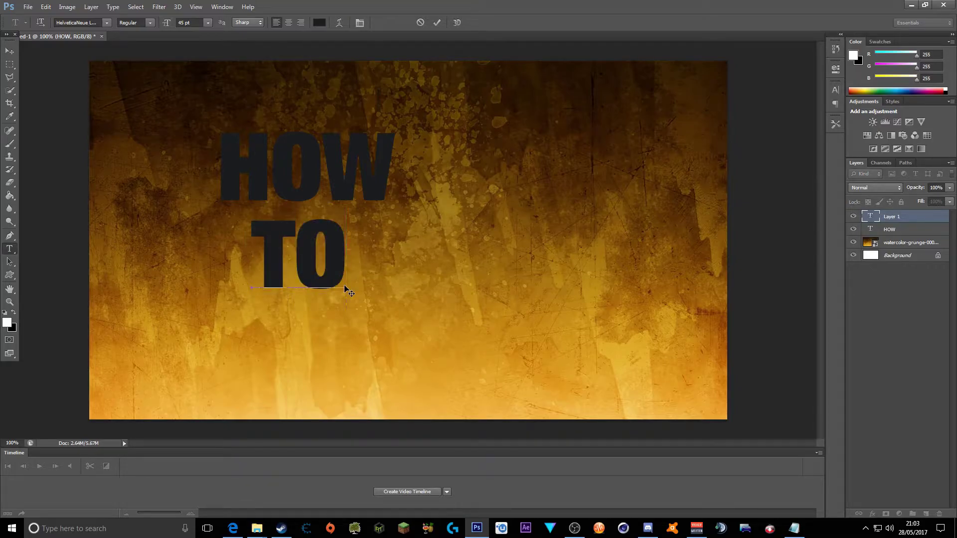
pyautogui.hotkey('ctrl', 'Return')
pyautogui.click(338, 328)
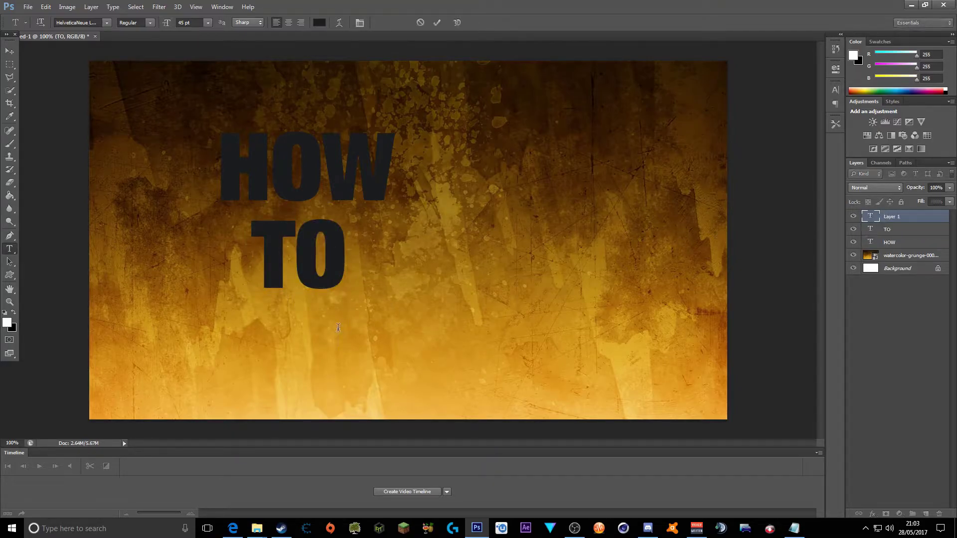
pyautogui.write('MAKE')
pyautogui.click(902, 219)
# Add the words A and THUMBNAIL as two more separate text layers on the right half of the canvas.
pyautogui.write('A')
pyautogui.click(906, 217)
pyautogui.click(454, 233)
pyautogui.write('THUM')
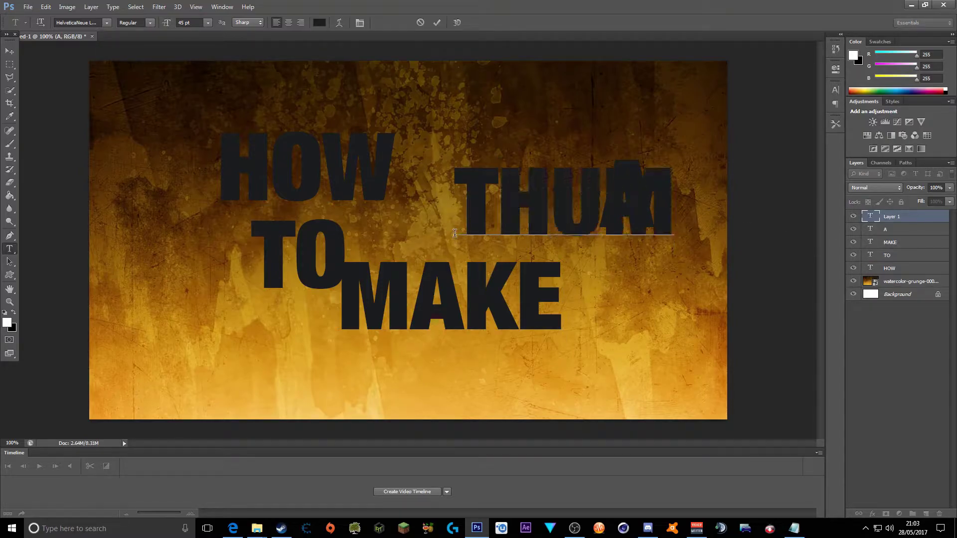
pyautogui.write('BNA')
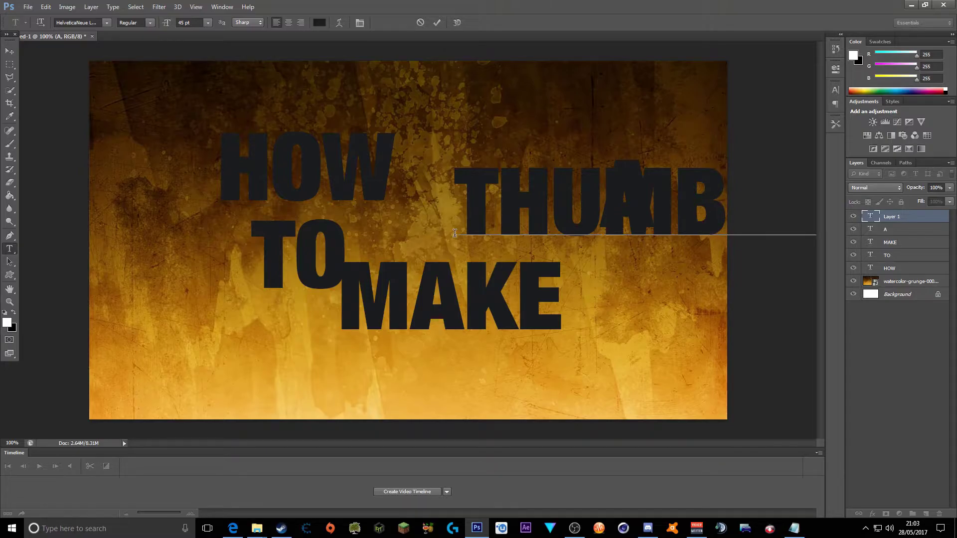
pyautogui.click(907, 230)
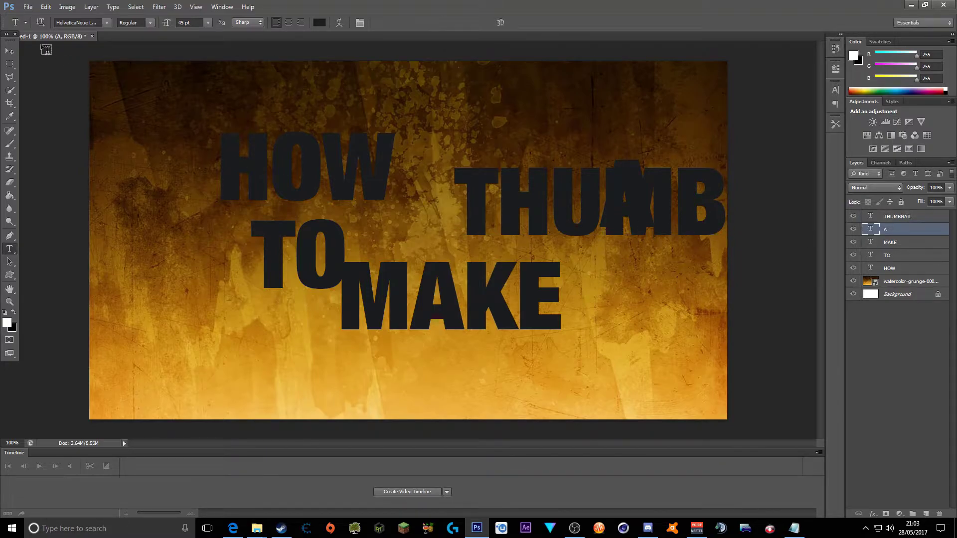
# Move the A text above HOW at the canvas's upper edge and the THUMBNAIL text beneath MAKE.
pyautogui.click(10, 51)
pyautogui.moveTo(540, 194); pyautogui.dragTo(314, 95)
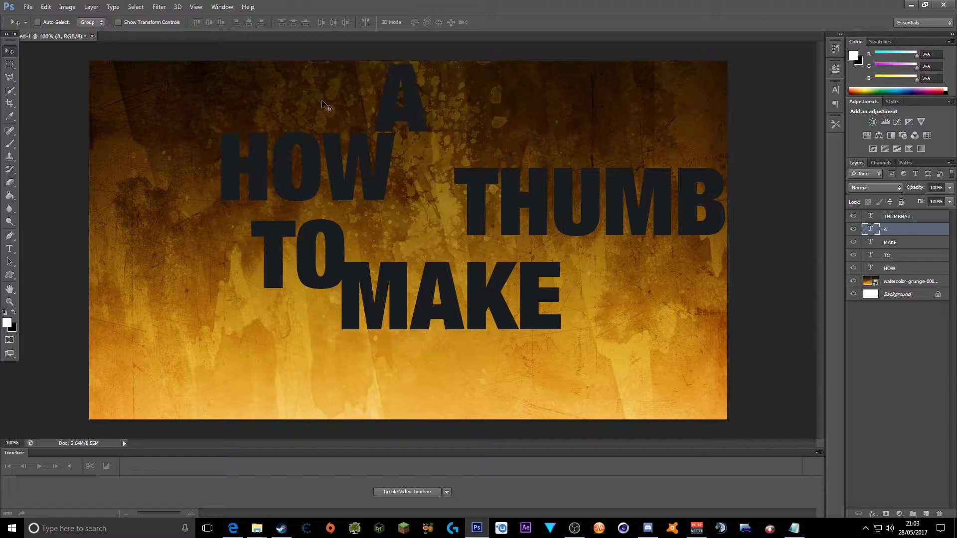
pyautogui.click(887, 216)
pyautogui.moveTo(630, 211); pyautogui.dragTo(286, 393)
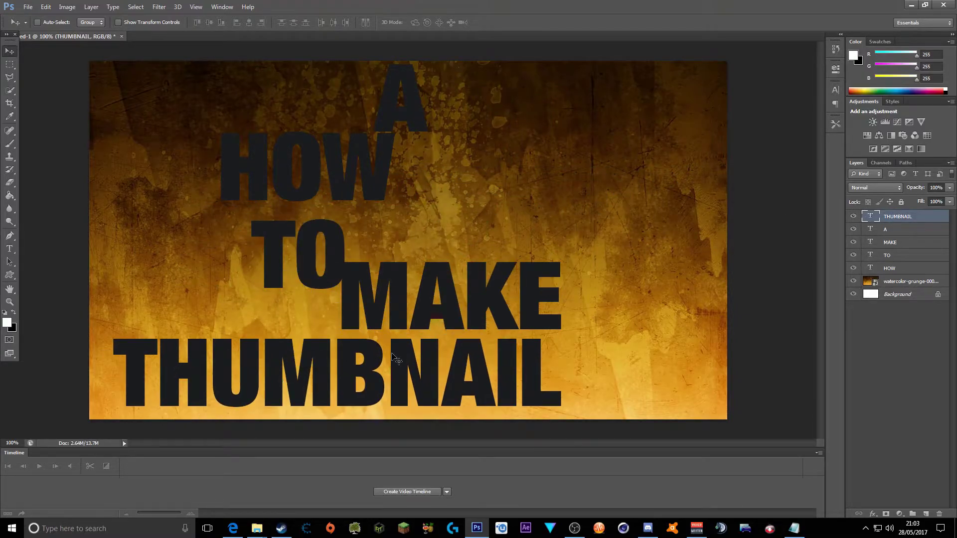
# Rename the THUMBNAIL layer as THUMB.
pyautogui.doubleClick(897, 216)
pyautogui.moveTo(920, 217); pyautogui.dragTo(903, 219)
pyautogui.press('BackSpace')
pyautogui.press('Return')
# Remove NAIL from the THUMBNAIL text on the canvas so that it reads THUMB.
pyautogui.rightClick(871, 216)
pyautogui.press('Escape')
pyautogui.press('t')
pyautogui.doubleClick(870, 216)
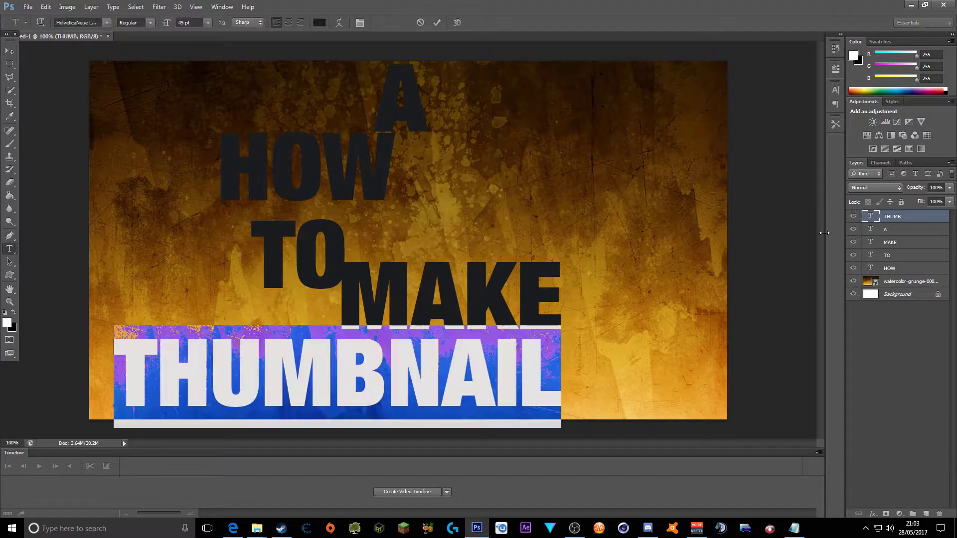
pyautogui.moveTo(561, 371); pyautogui.dragTo(408, 371)
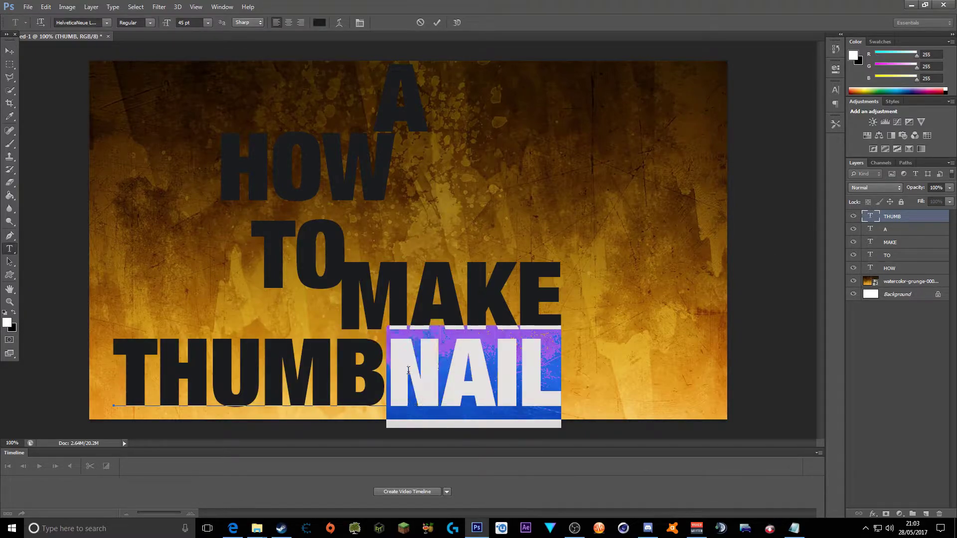
pyautogui.press('BackSpace')
pyautogui.hotkey('ctrl', 'Return')
pyautogui.press('v')
# Duplicate the THUMB text layer and name the copy NAIL.
pyautogui.rightClick(896, 217)
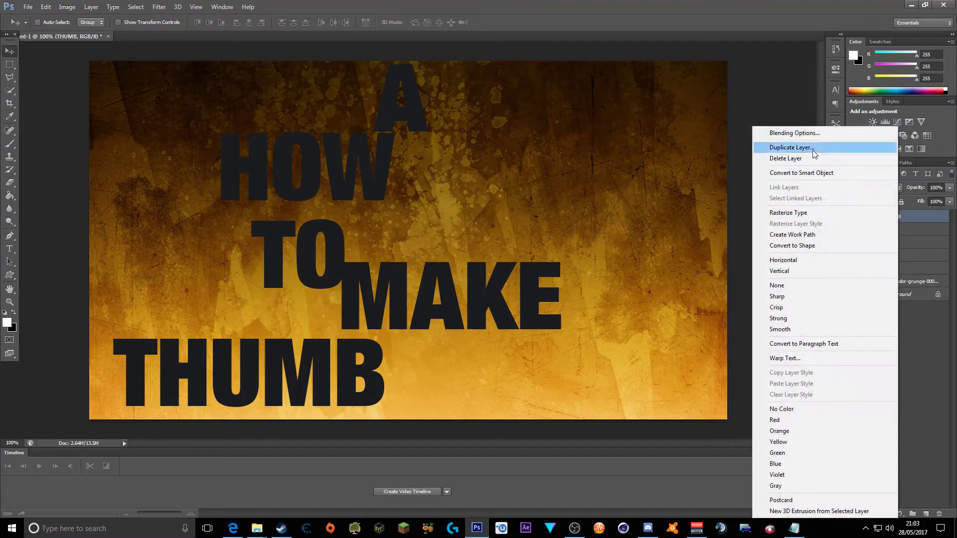
pyautogui.click(814, 149)
pyautogui.write('na')
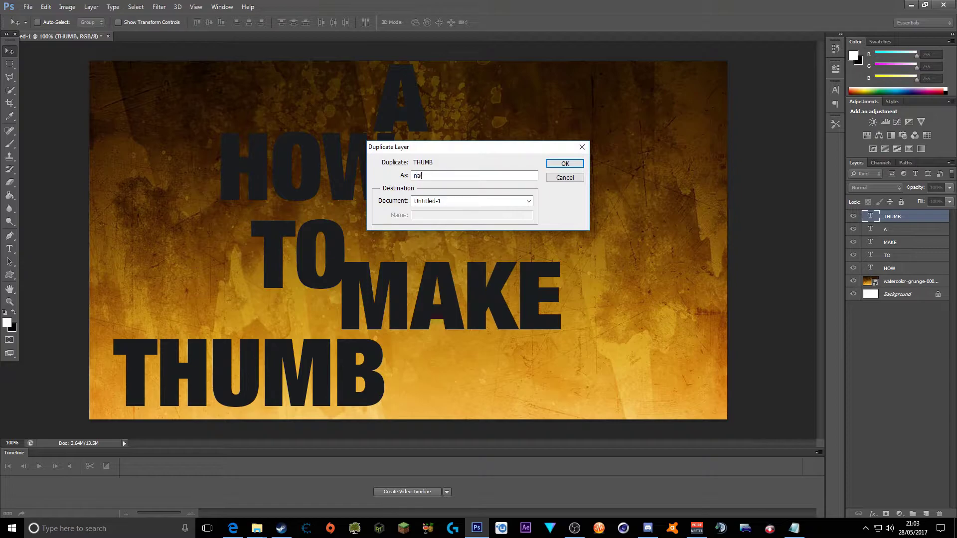
pyautogui.write('IL')
pyautogui.press('Return')
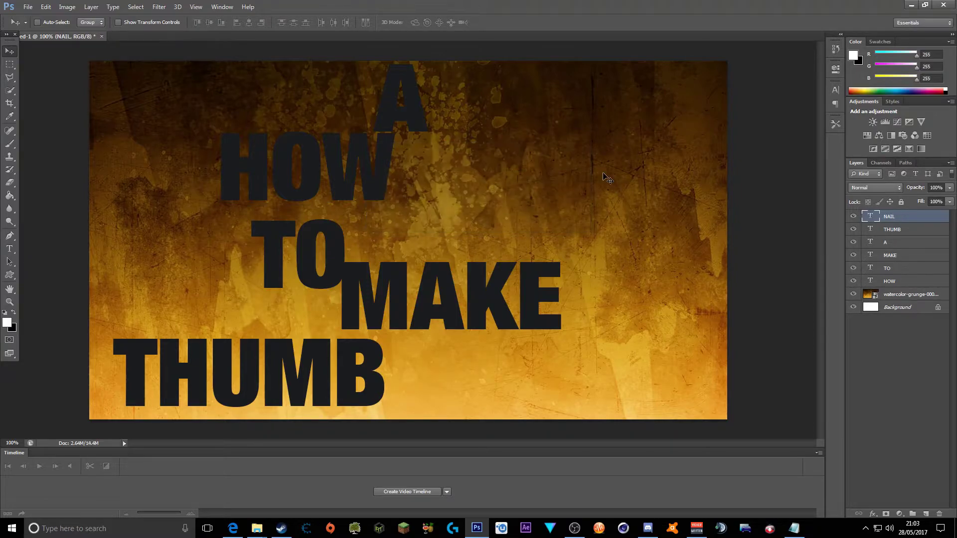
# Replace the duplicated layer's text with NAIL.
pyautogui.doubleClick(871, 216)
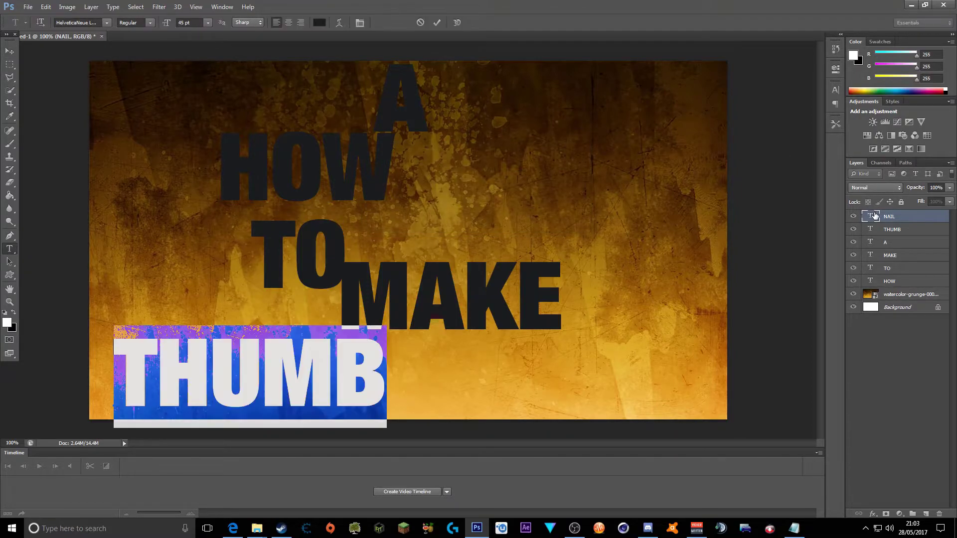
pyautogui.write('NAIL')
pyautogui.click(892, 230)
# Move the THUMB text to the right of NAIL, beneath MAKE, with Free Transform.
pyautogui.press('v')
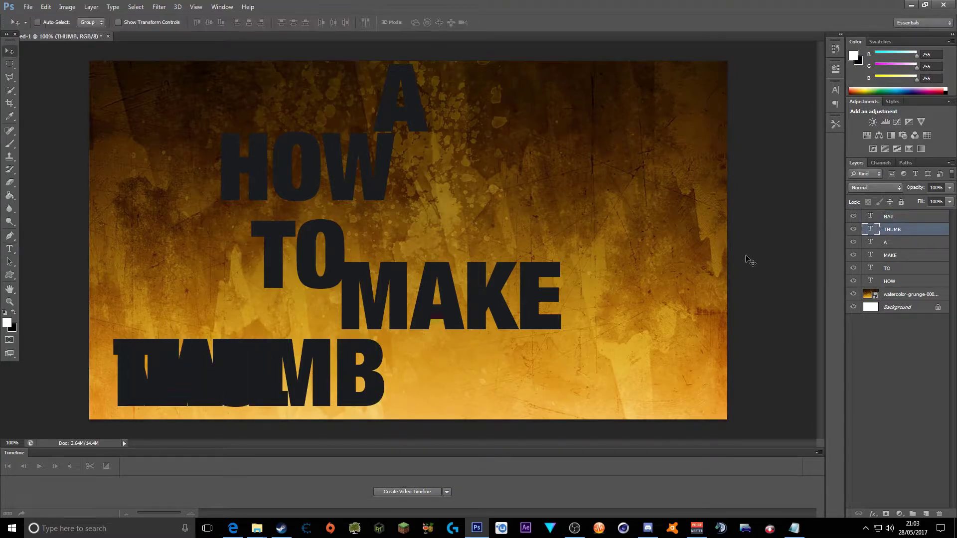
pyautogui.hotkey('ctrl', 't')
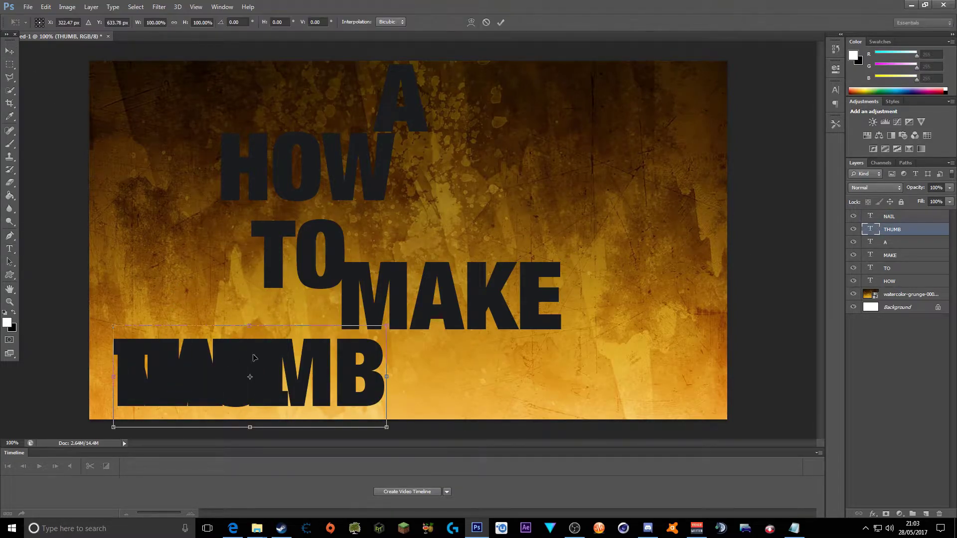
pyautogui.moveTo(277, 368); pyautogui.dragTo(486, 368)
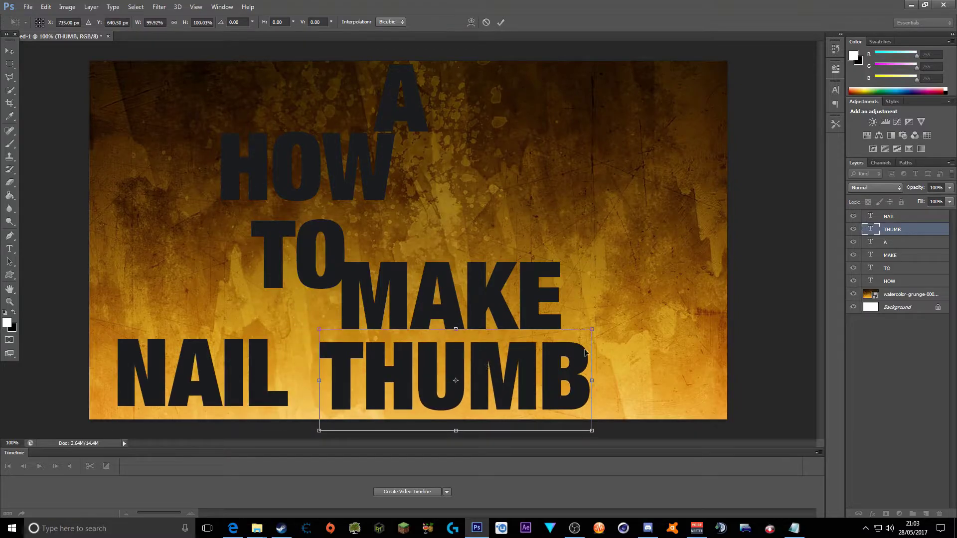
pyautogui.press('Return')
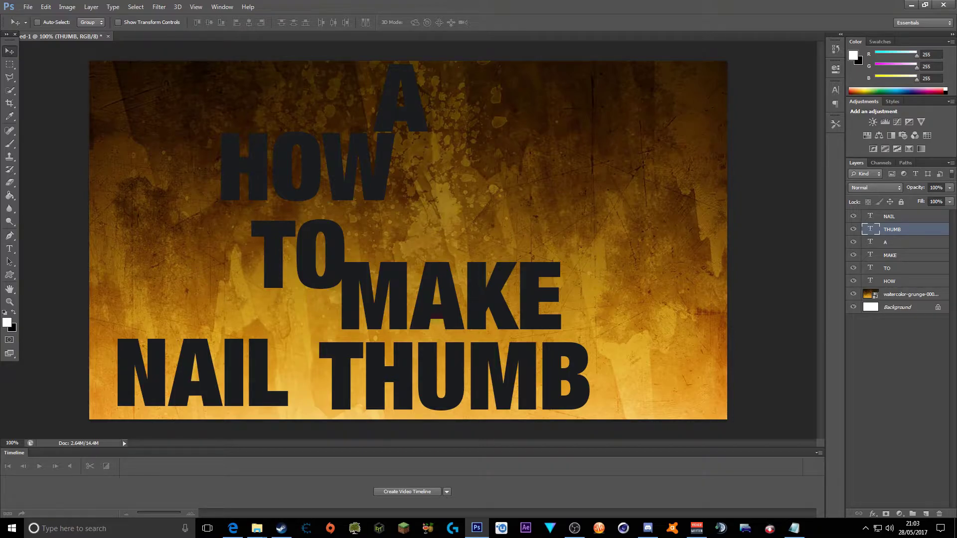
# Add a black outside Stroke effect to the HOW text layer.
pyautogui.press('super+e')
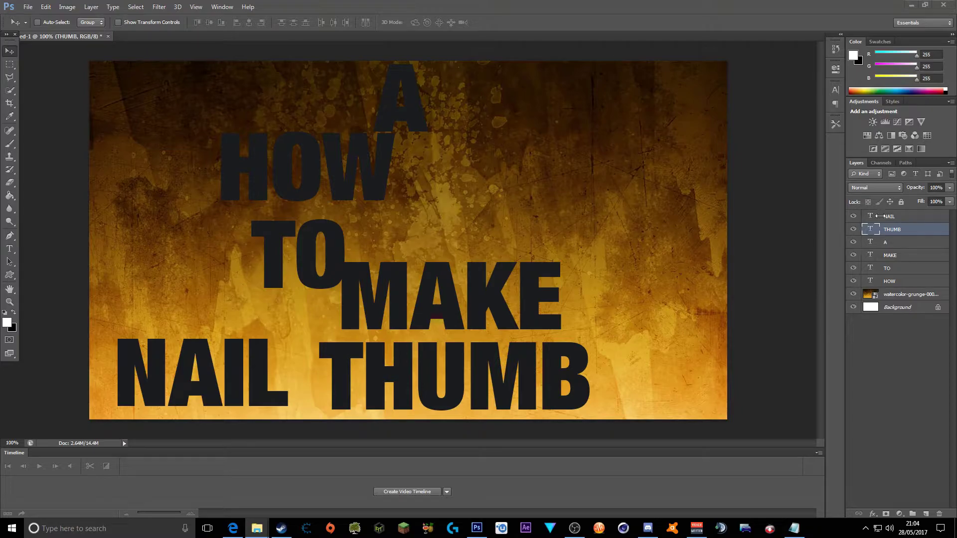
pyautogui.click(881, 269)
pyautogui.click(885, 282)
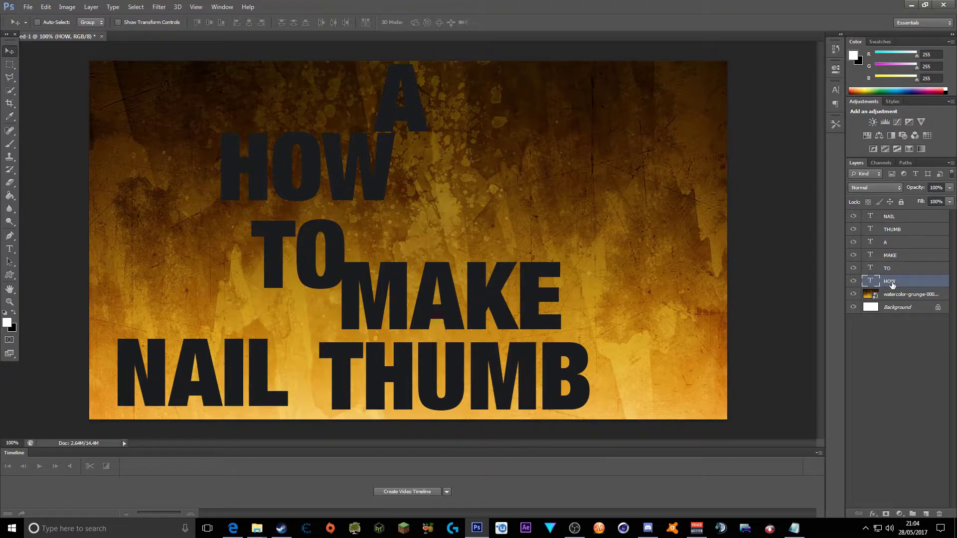
pyautogui.click(873, 514)
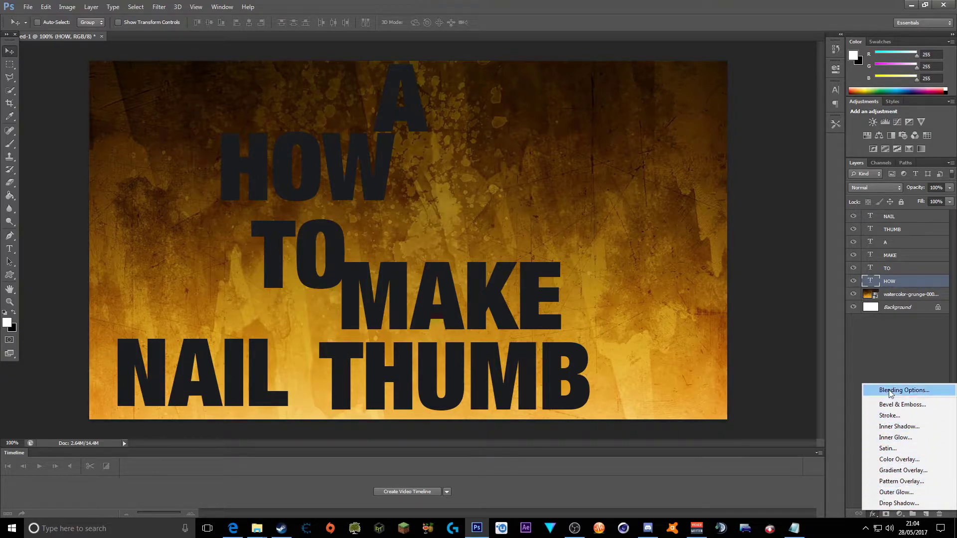
pyautogui.click(889, 419)
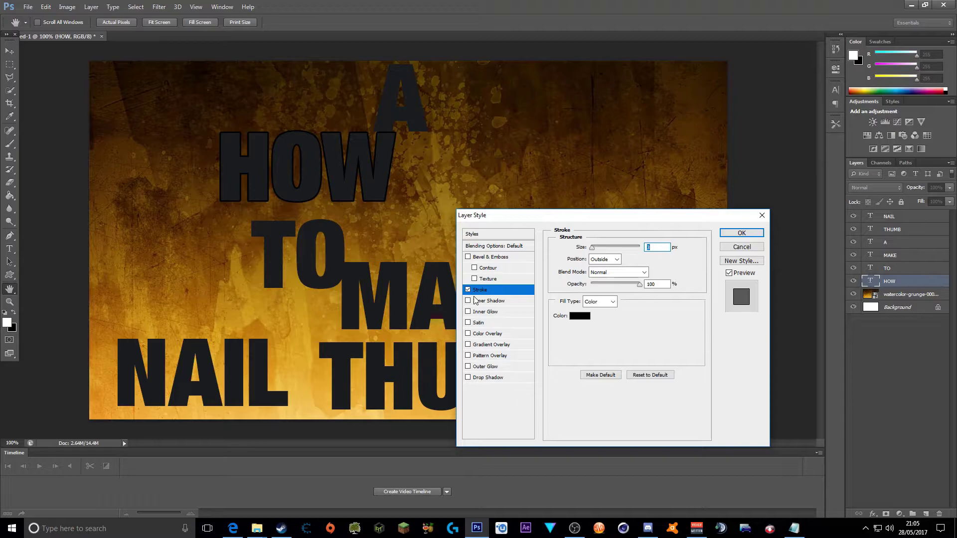
# Add a Color Overlay effect to the HOW text and open its overlay colour for editing.
pyautogui.click(478, 334)
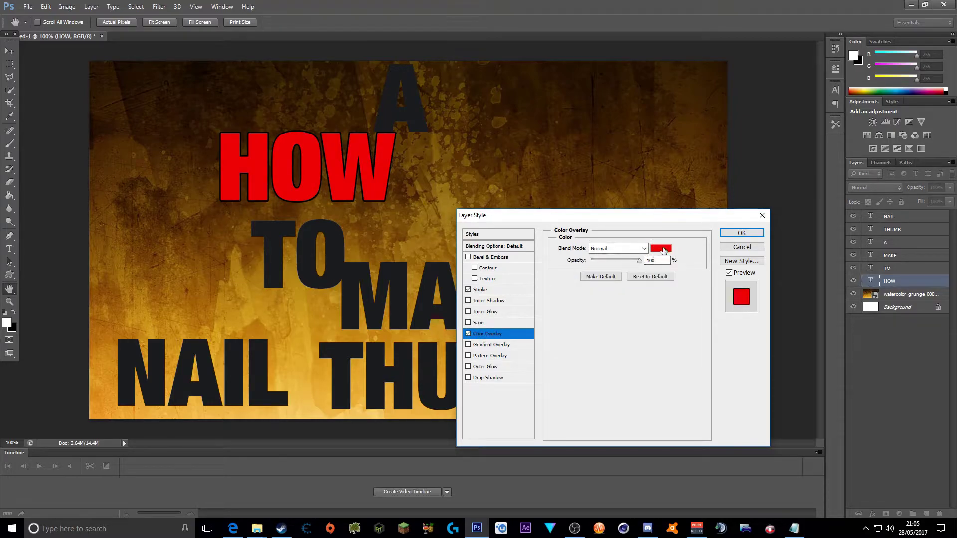
pyautogui.click(661, 248)
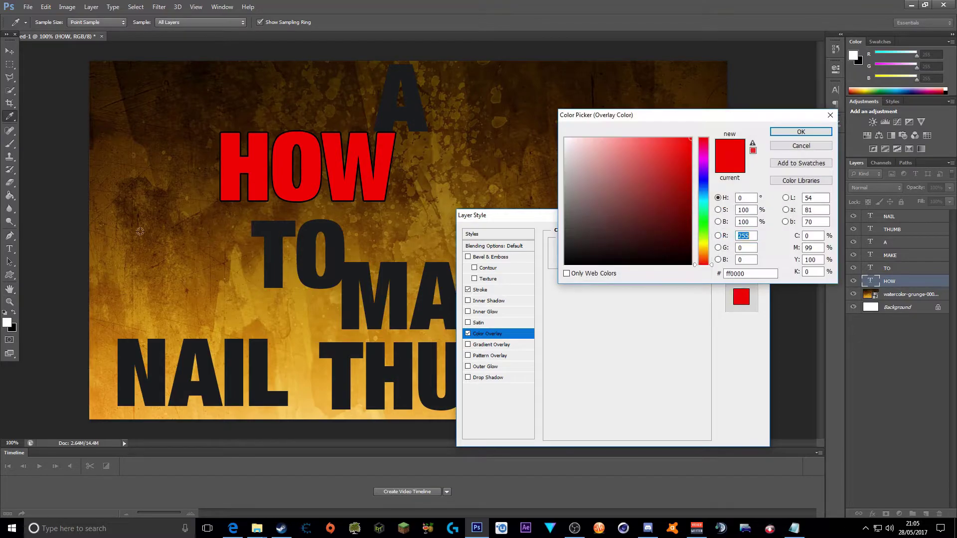
# Try several brown tones sampled from the background as the overlay colour of the HOW text.
pyautogui.click(114, 261)
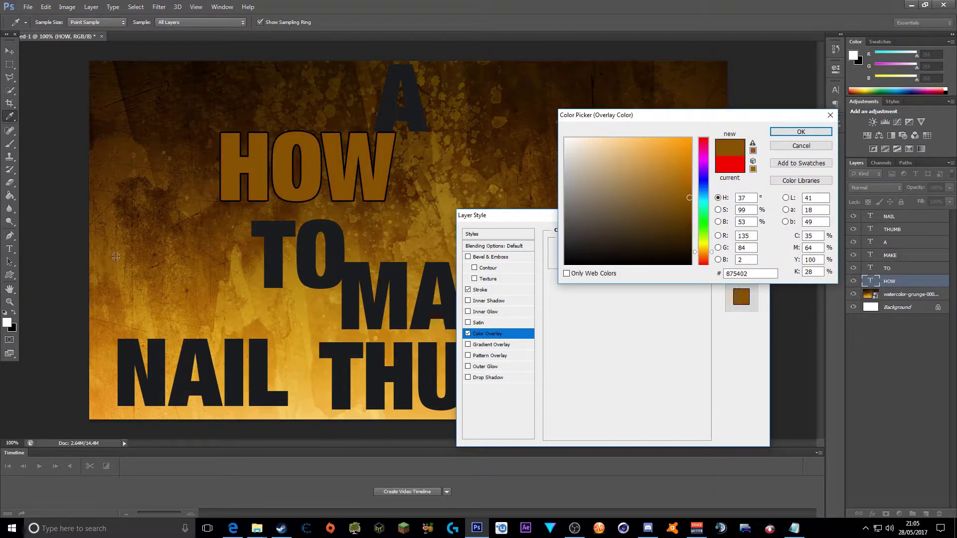
pyautogui.click(127, 180)
pyautogui.click(112, 169)
pyautogui.click(137, 243)
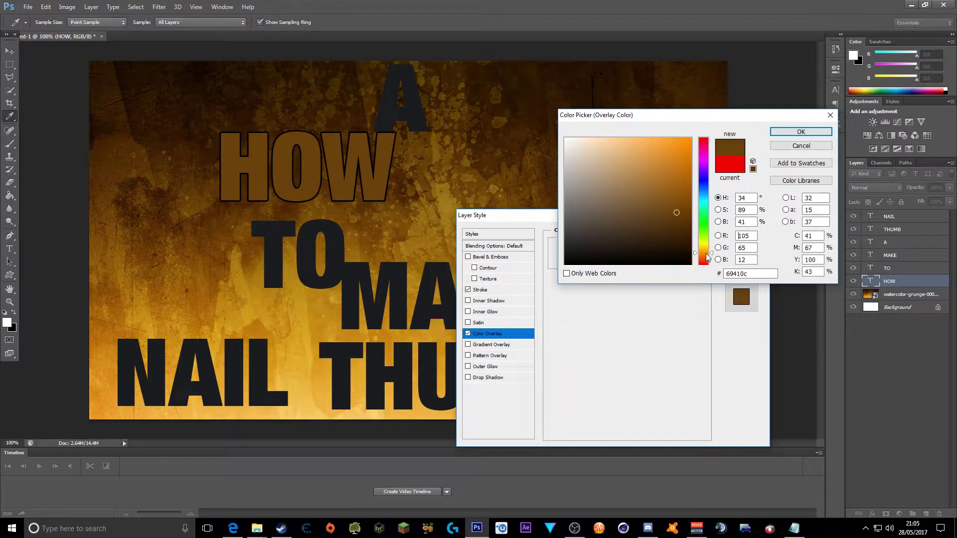
# Set the overlay colour of the HOW text to bright cyan 00fcff.
pyautogui.click(704, 201)
pyautogui.click(683, 143)
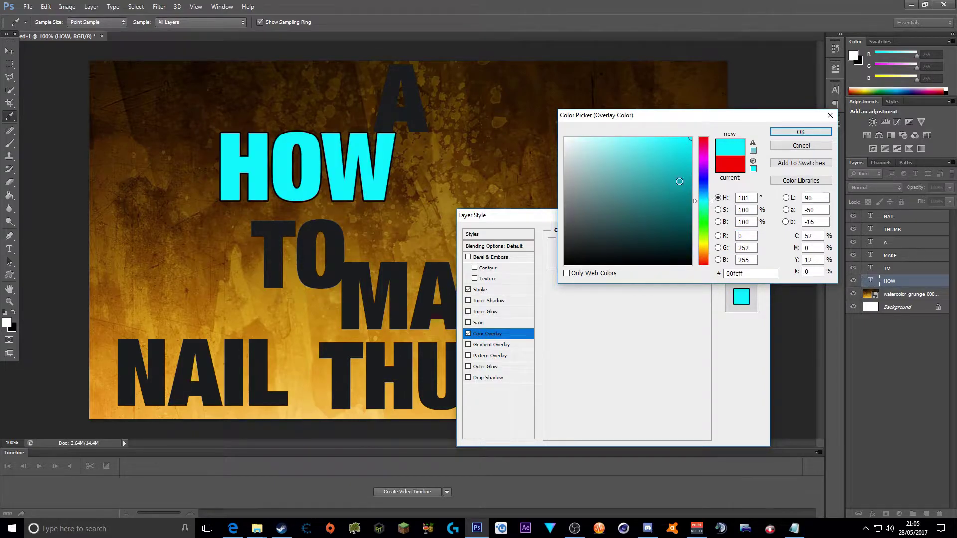
pyautogui.click(797, 132)
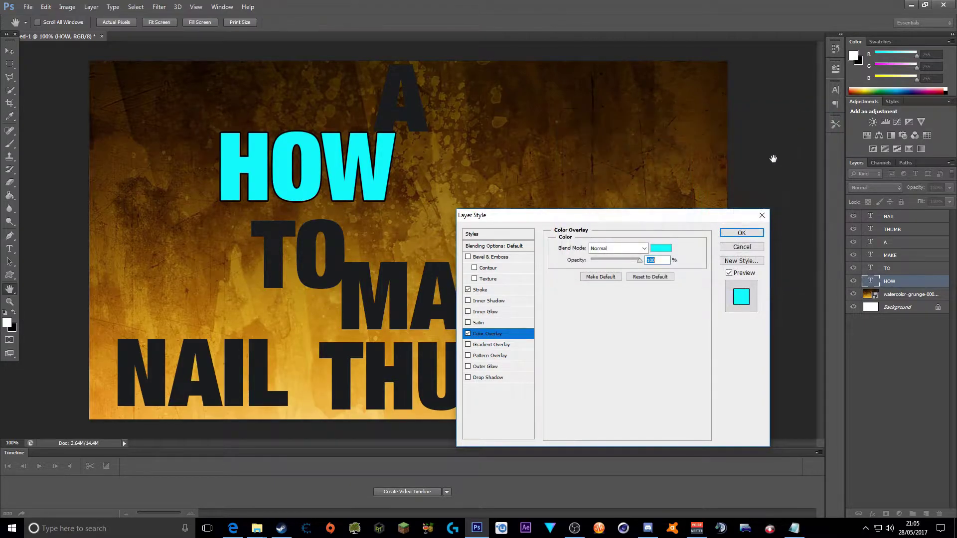
# Add a Bevel & Emboss effect to the HOW text using Inner Bevel, Smooth and 100% depth, and apply the layer style.
pyautogui.click(489, 257)
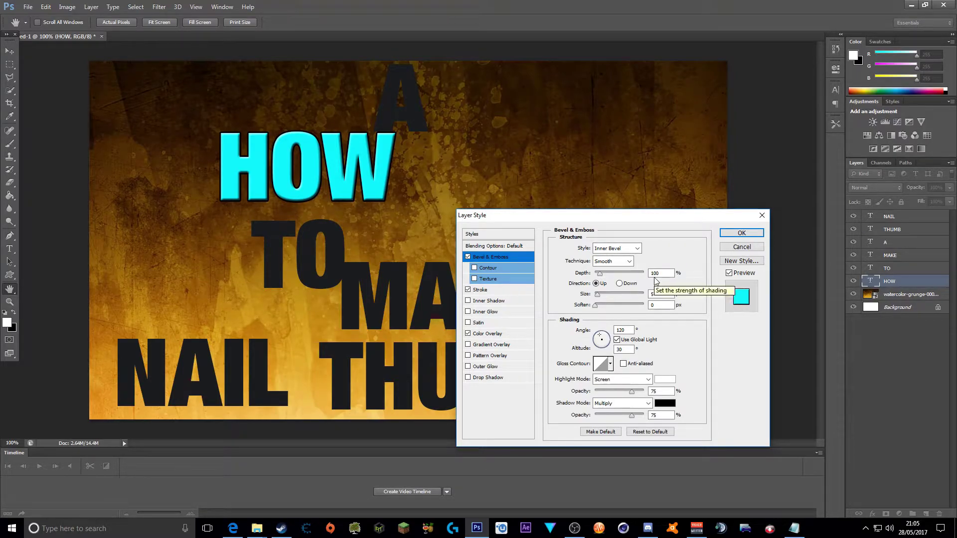
pyautogui.moveTo(598, 294); pyautogui.dragTo(598, 294)
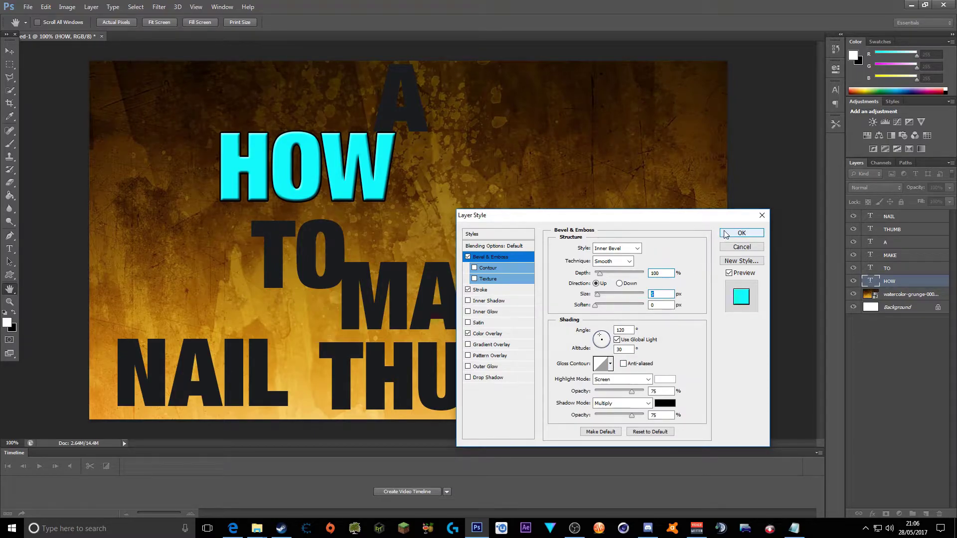
pyautogui.click(741, 233)
pyautogui.press('v')
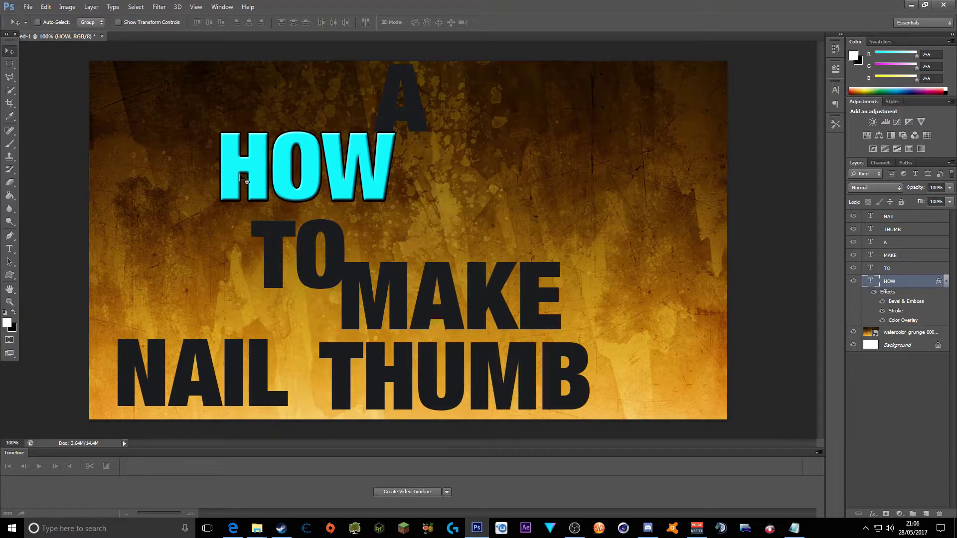
# Copy the layer style of the HOW text layer and paste it onto the TO and MAKE layers.
pyautogui.rightClick(891, 283)
pyautogui.click(781, 373)
pyautogui.rightClick(898, 269)
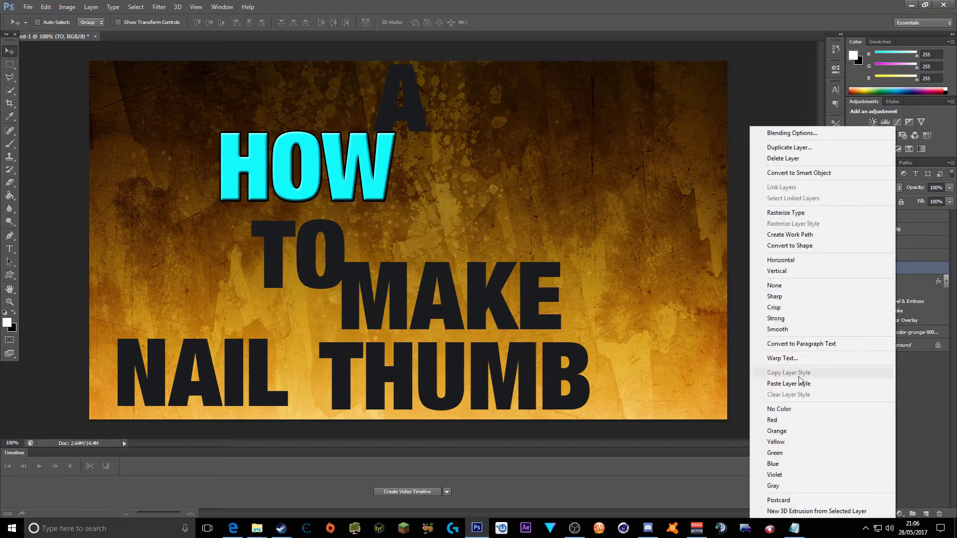
pyautogui.click(800, 383)
pyautogui.click(886, 256)
pyautogui.rightClick(886, 256)
pyautogui.click(811, 385)
# Paste the copied layer style onto the A, THUMB and NAIL text layers.
pyautogui.click(890, 242)
pyautogui.rightClick(889, 243)
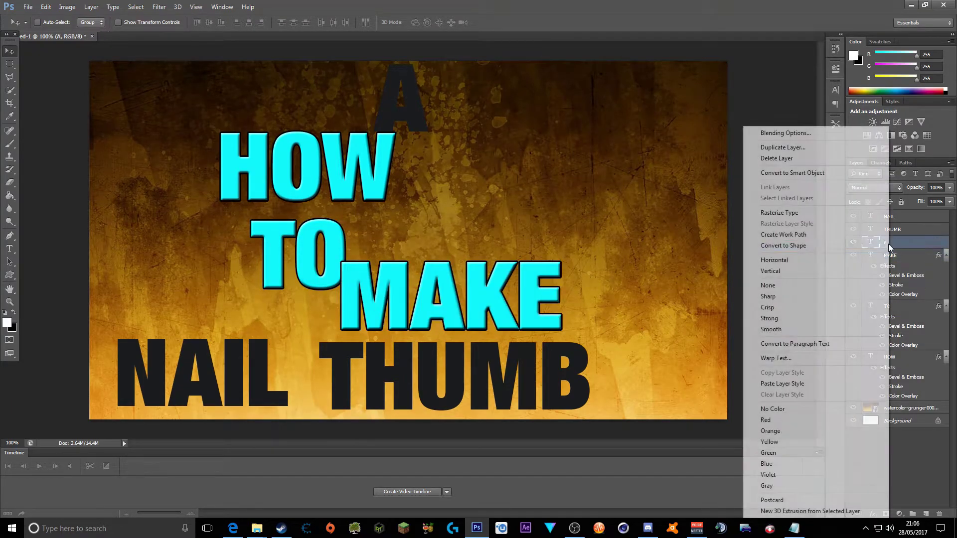
pyautogui.click(782, 384)
pyautogui.click(882, 230)
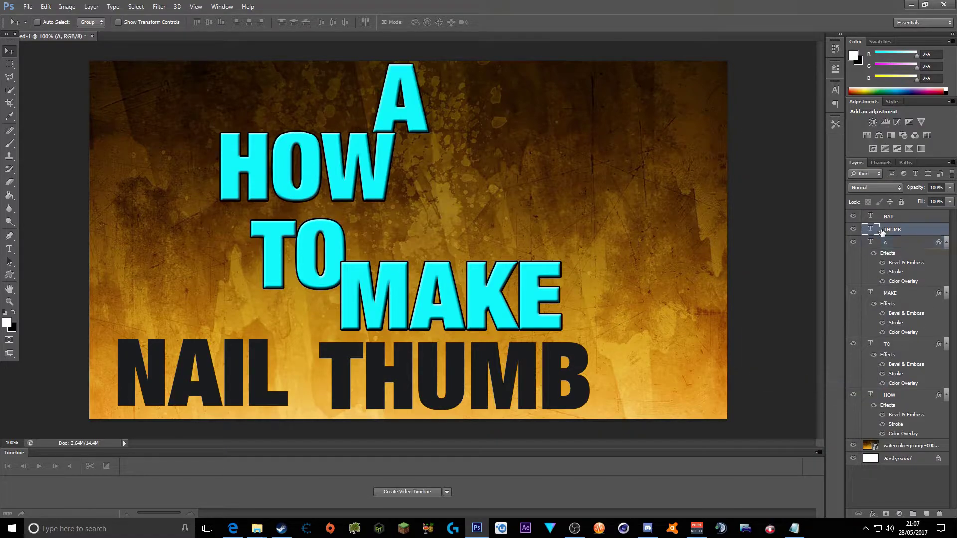
pyautogui.rightClick(882, 231)
pyautogui.click(790, 385)
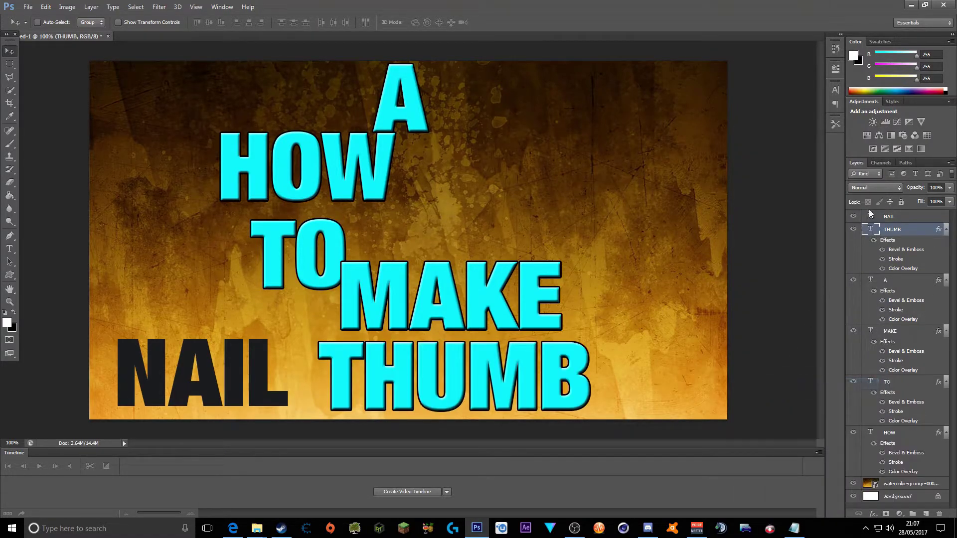
pyautogui.click(893, 219)
pyautogui.rightClick(894, 218)
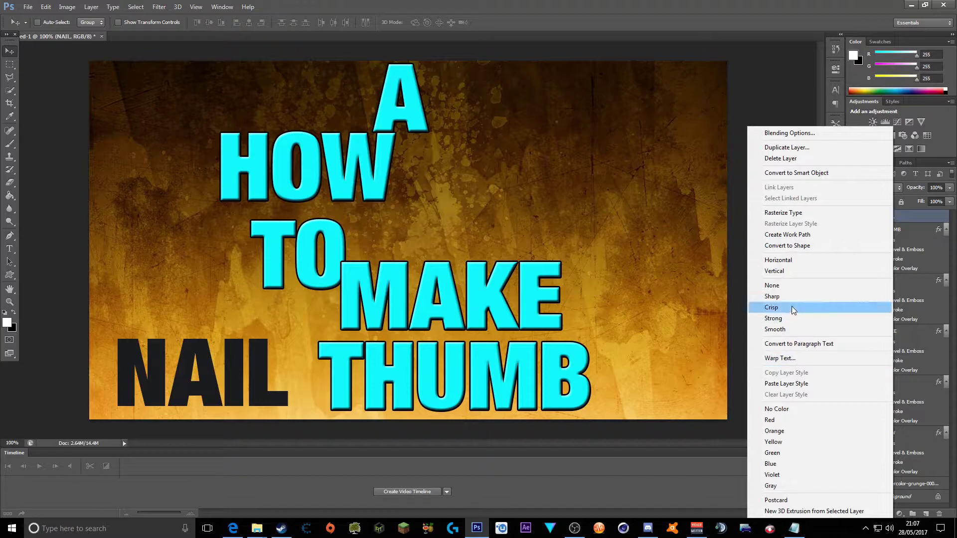
pyautogui.click(781, 384)
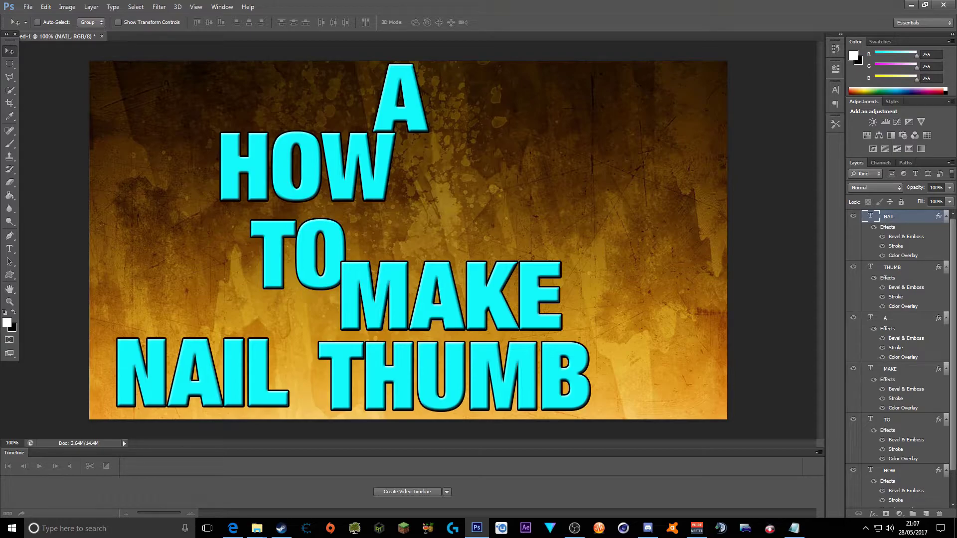
# Switch to the Edge browser and open the 256px PNG of the Social inside youtube icon on IconArchive.
pyautogui.click(232, 528)
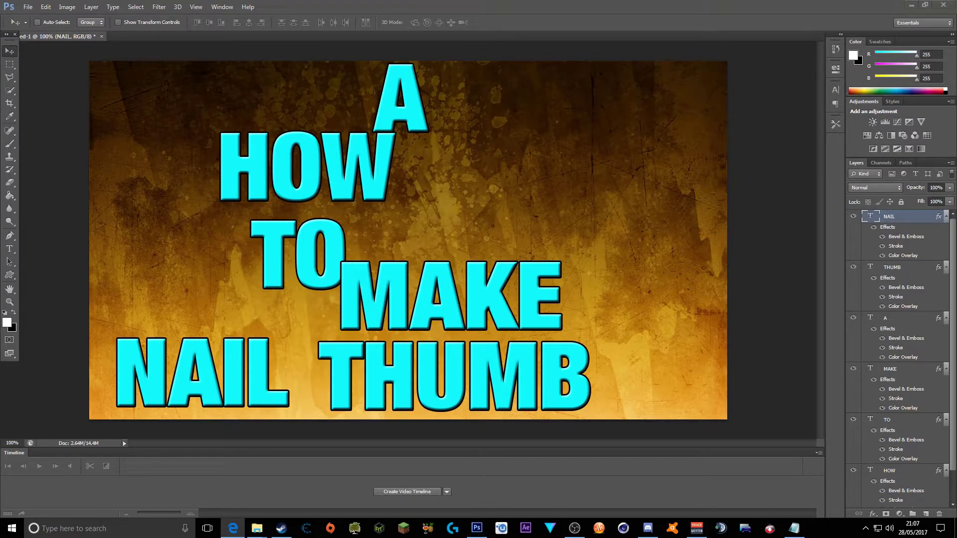
pyautogui.click(257, 528)
pyautogui.click(599, 90)
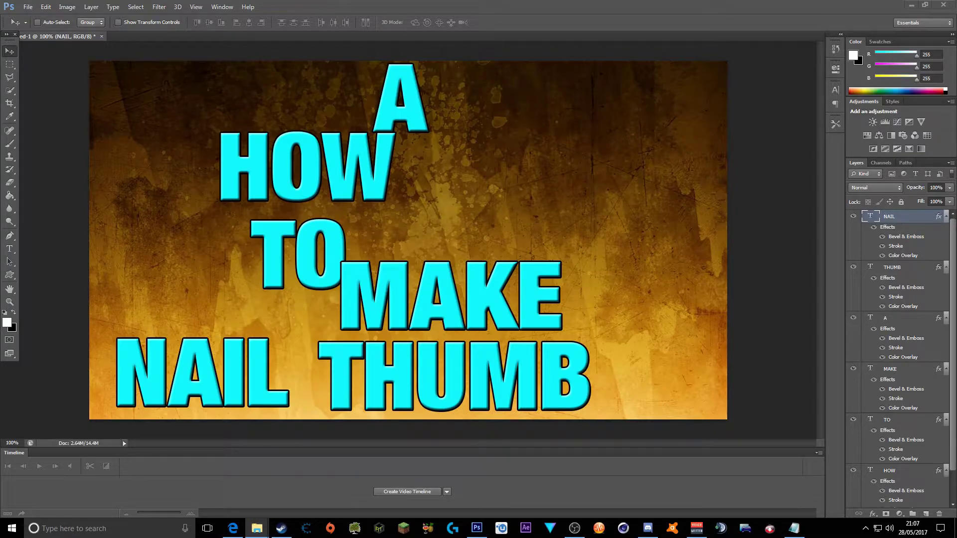
pyautogui.click(232, 528)
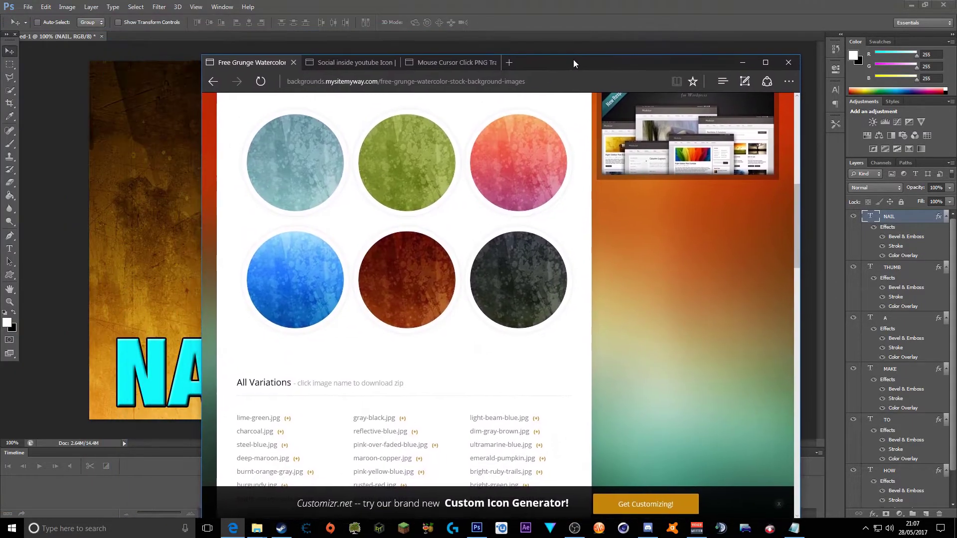
pyautogui.moveTo(547, 80); pyautogui.dragTo(432, 244)
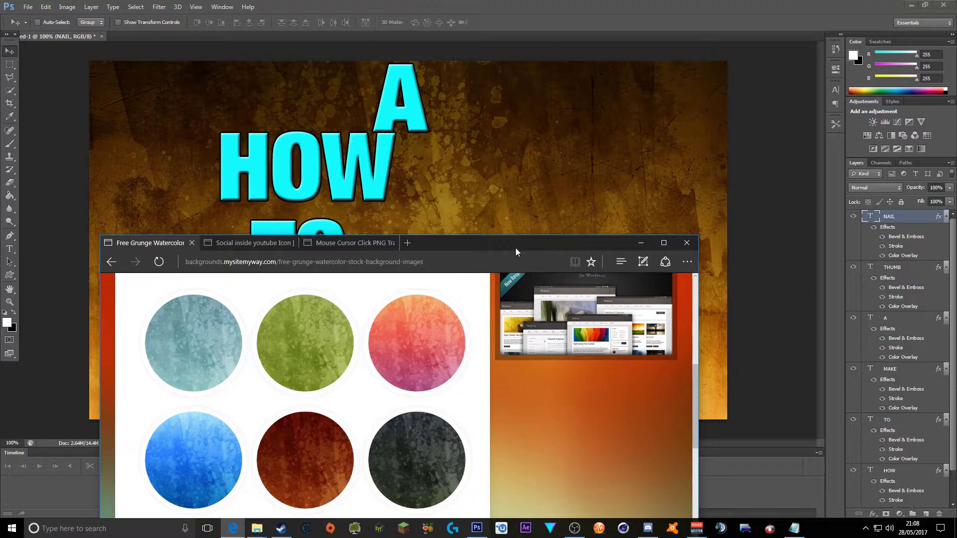
pyautogui.moveTo(515, 248); pyautogui.dragTo(492, 316)
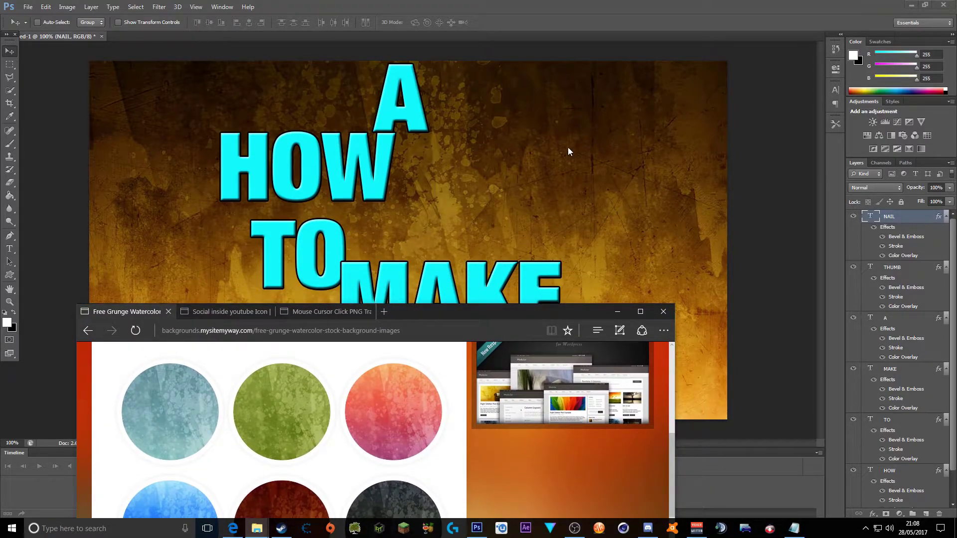
pyautogui.moveTo(516, 315); pyautogui.dragTo(557, 64)
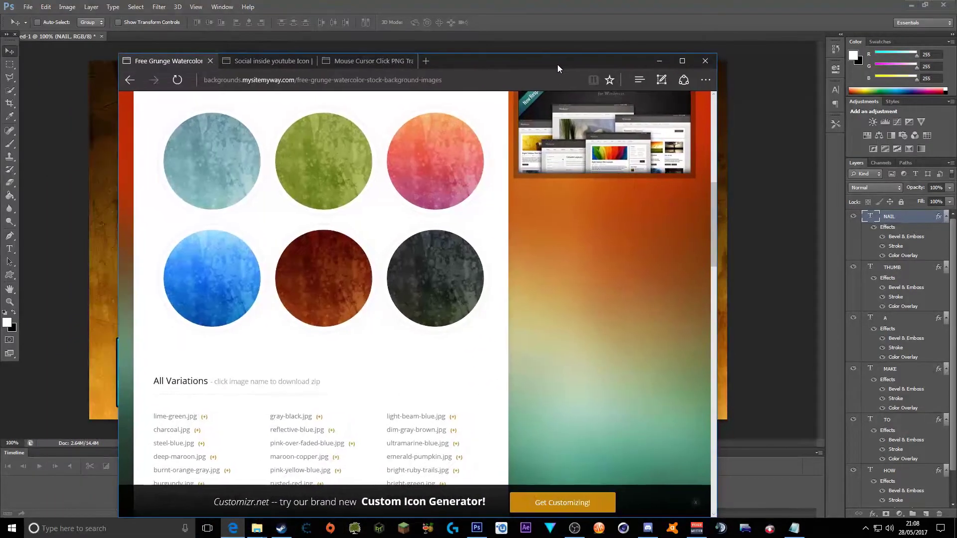
pyautogui.click(271, 61)
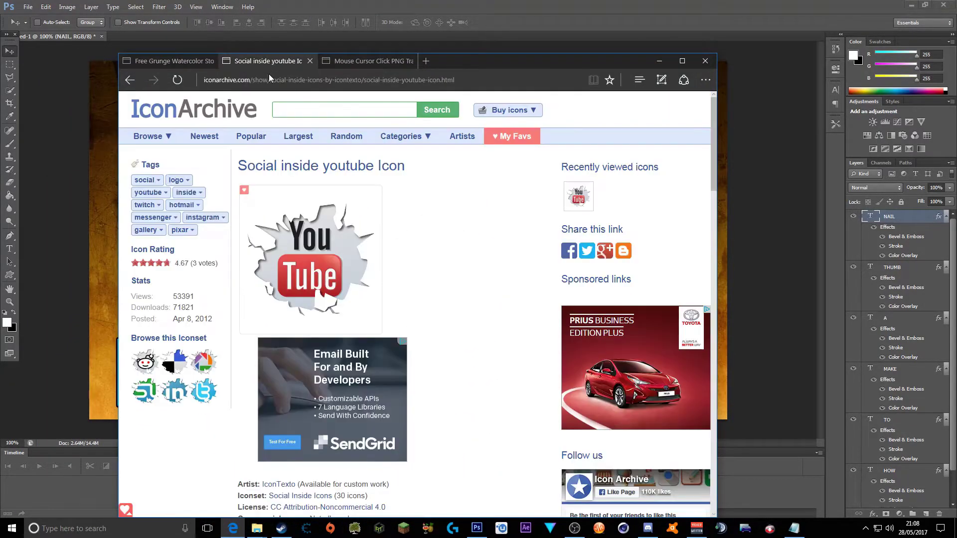
pyautogui.scroll(-3, 362, 303)
pyautogui.scroll(-3, 412, 323)
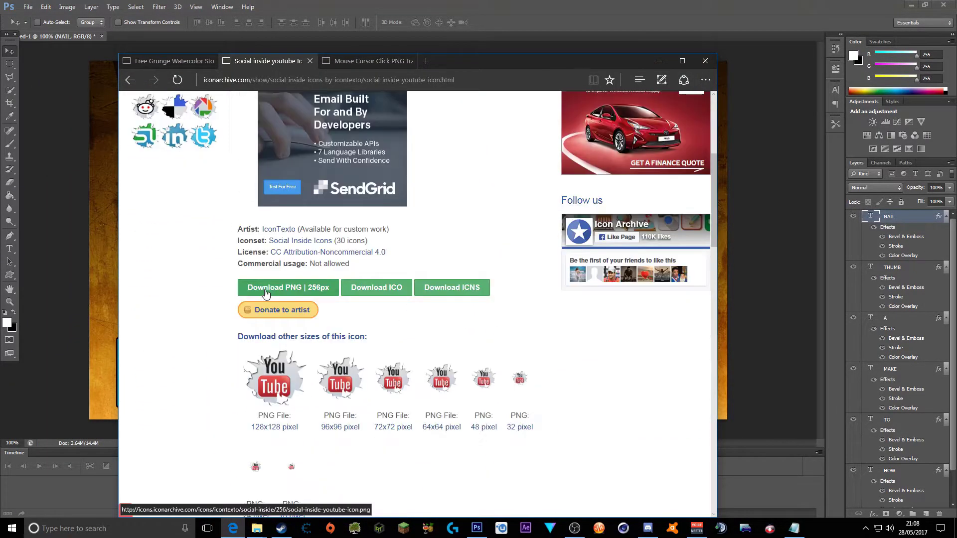
pyautogui.click(266, 290)
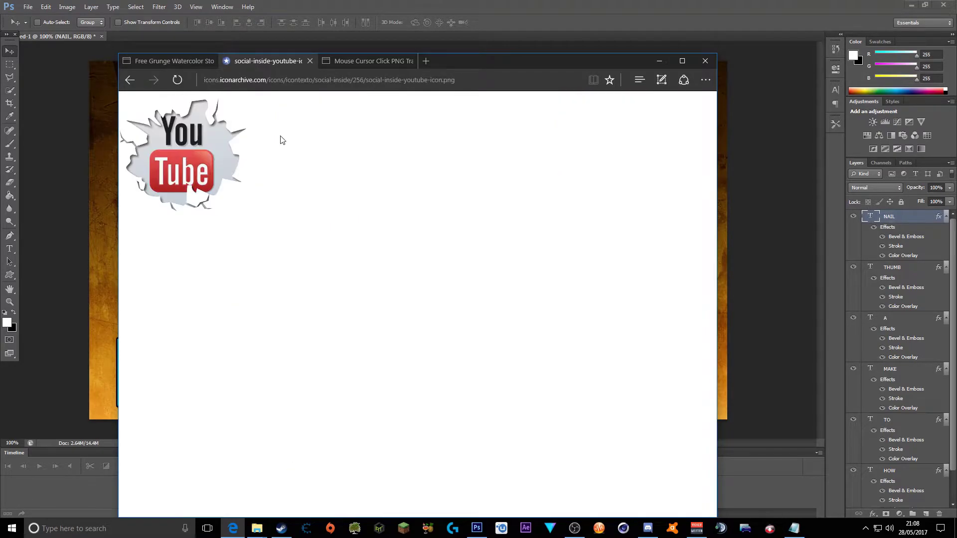
# Save the YouTube icon picture to the Desktop as Youtube Cracked Icon in PNG format.
pyautogui.rightClick(265, 156)
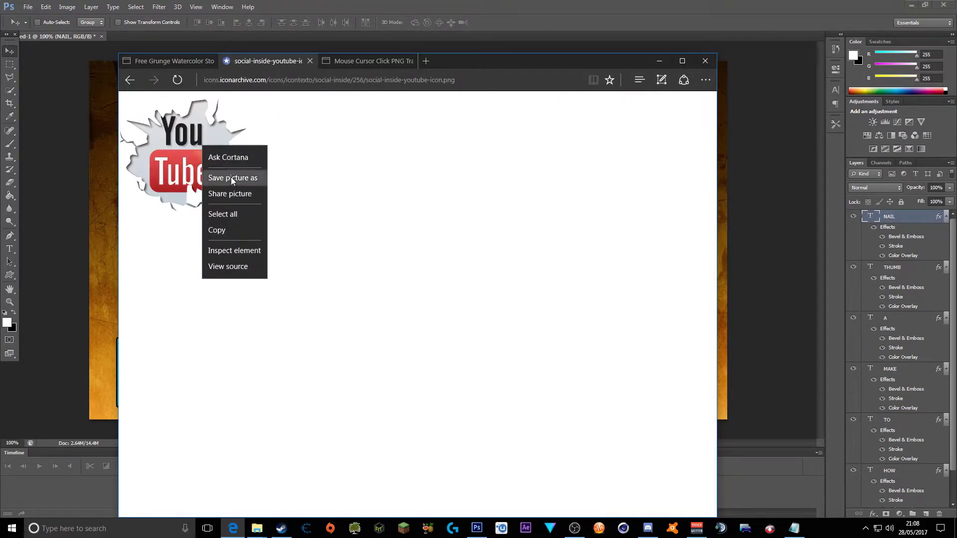
pyautogui.click(232, 177)
pyautogui.click(164, 124)
pyautogui.click(268, 259)
pyautogui.doubleClick(267, 258)
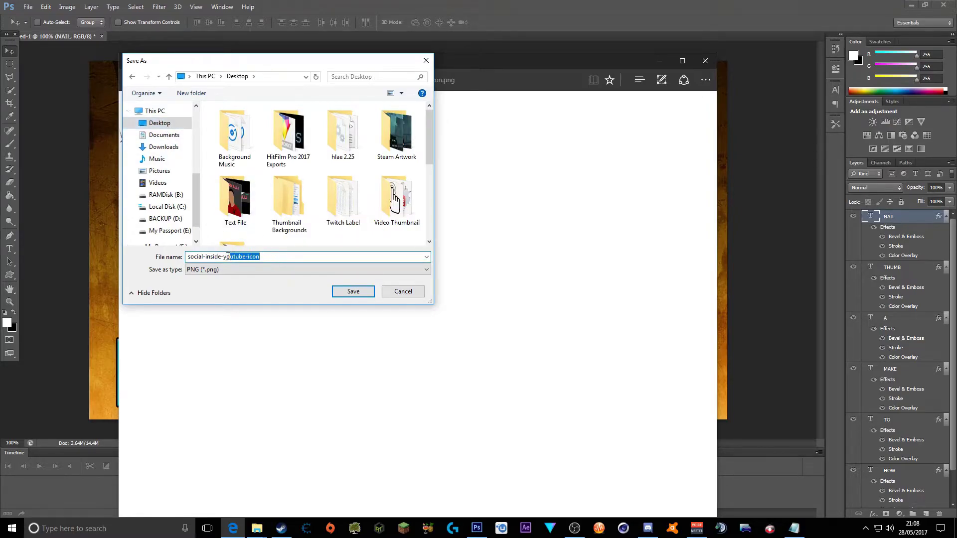
pyautogui.click(265, 258)
pyautogui.moveTo(264, 258); pyautogui.dragTo(184, 258)
pyautogui.write('yOU')
pyautogui.write('n')
pyautogui.press('Return')
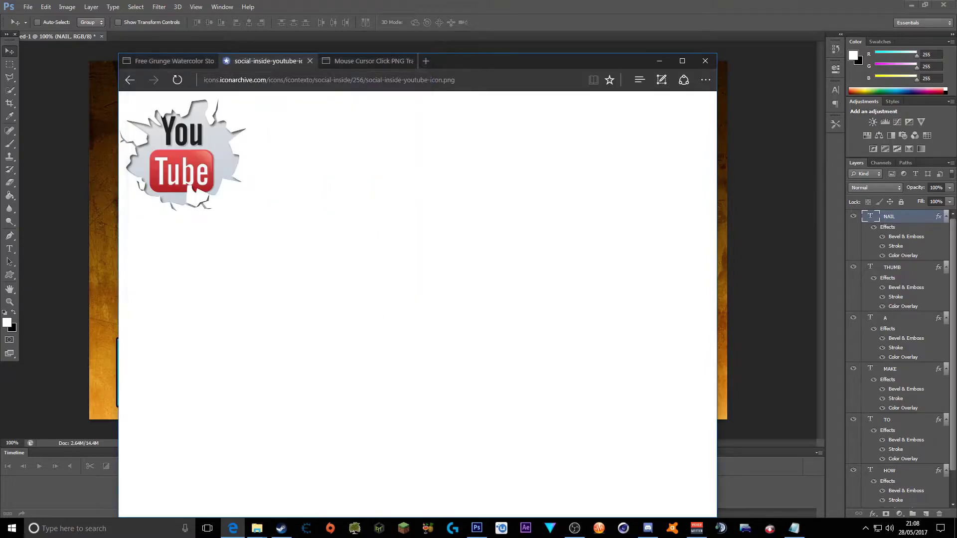
# Close the YouTube icon page, browse the Mouse Cursor Click PNG gallery and open the outlined pointing hand with grey click rings.
pyautogui.click(310, 60)
pyautogui.scroll(-6, 291, 246)
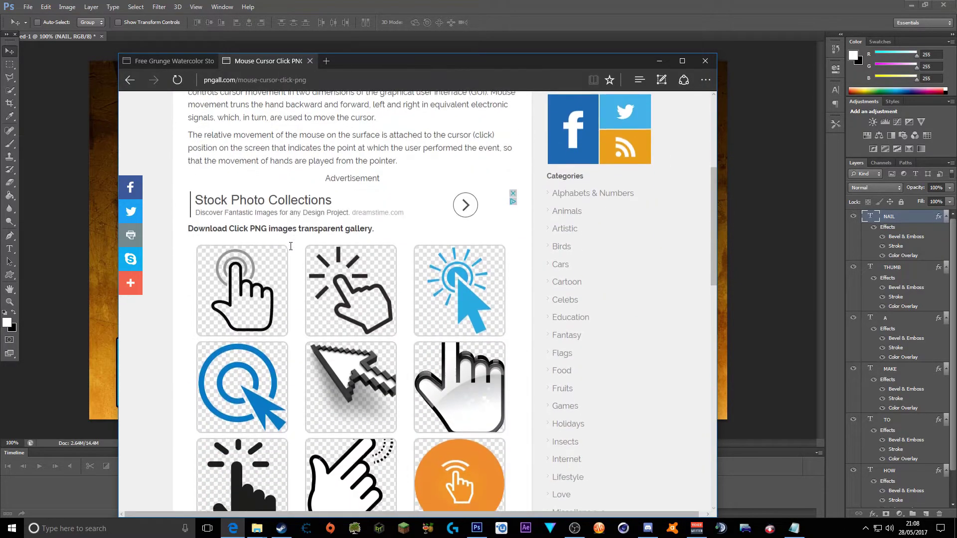
pyautogui.scroll(-5, 291, 246)
pyautogui.scroll(-2, 291, 246)
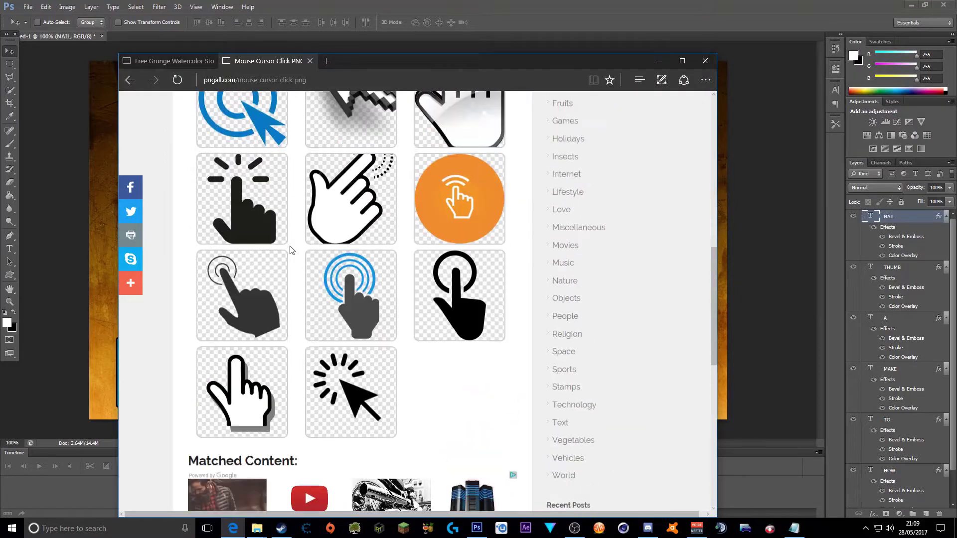
pyautogui.scroll(6, 291, 247)
pyautogui.scroll(-4, 291, 246)
pyautogui.scroll(2, 292, 249)
pyautogui.scroll(-2, 292, 249)
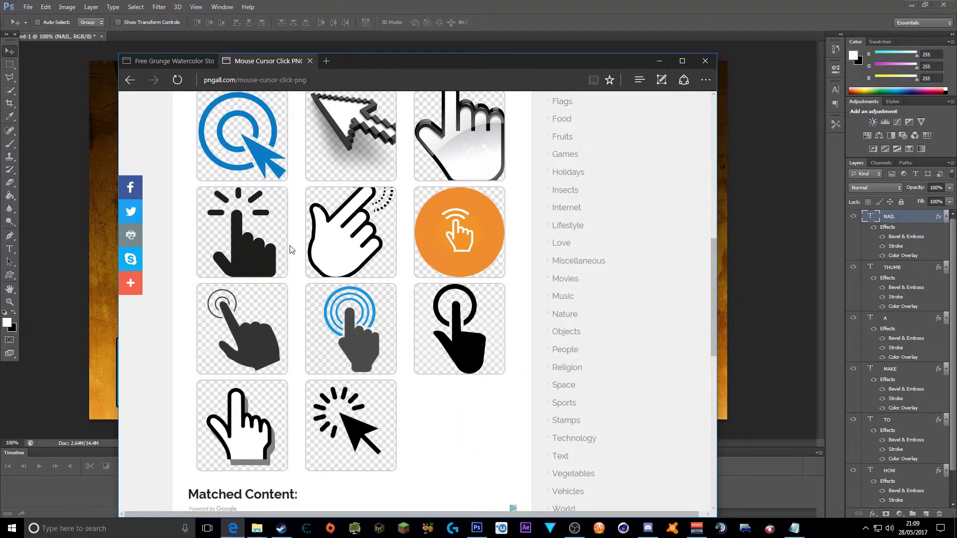
pyautogui.scroll(4, 291, 250)
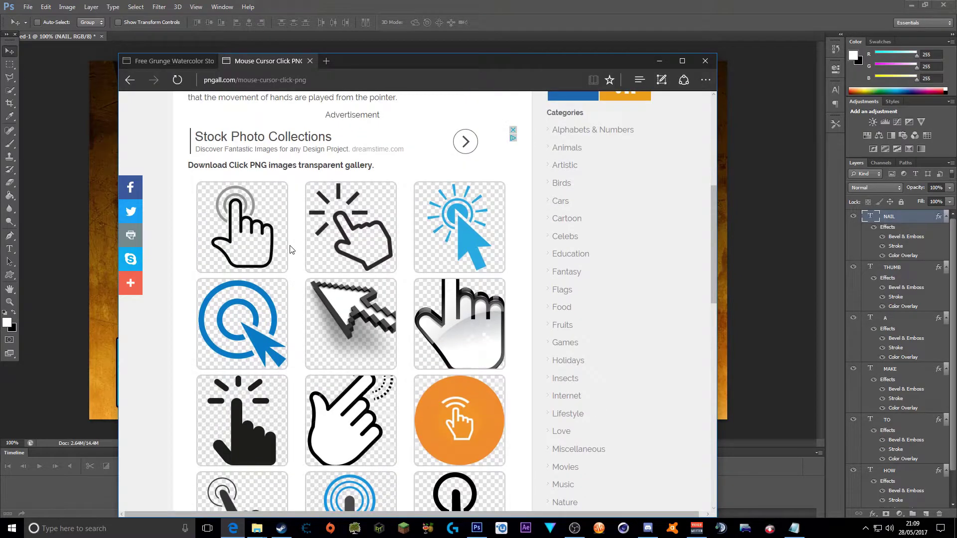
pyautogui.scroll(-1, 291, 249)
pyautogui.click(218, 193)
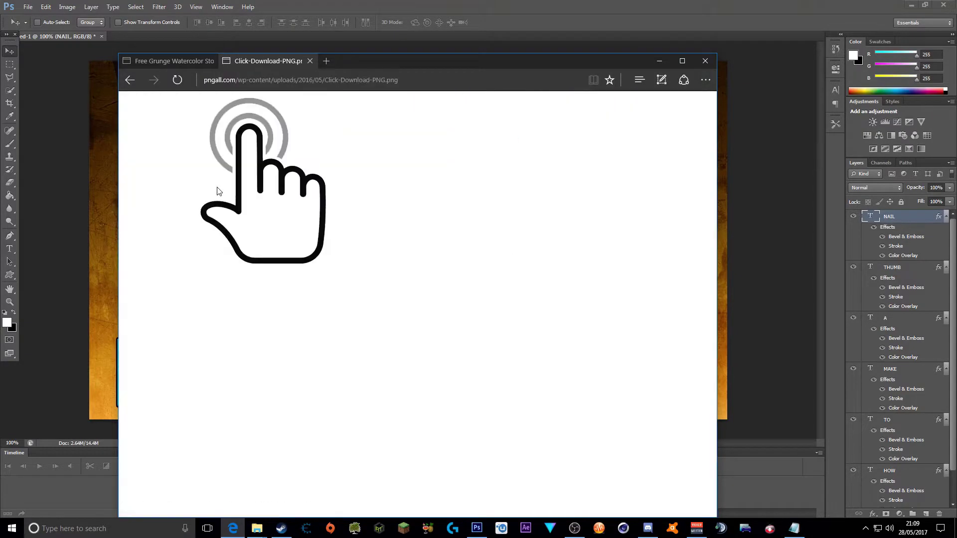
# Save the pointing hand picture to the Desktop as Click in PNG format.
pyautogui.rightClick(271, 195)
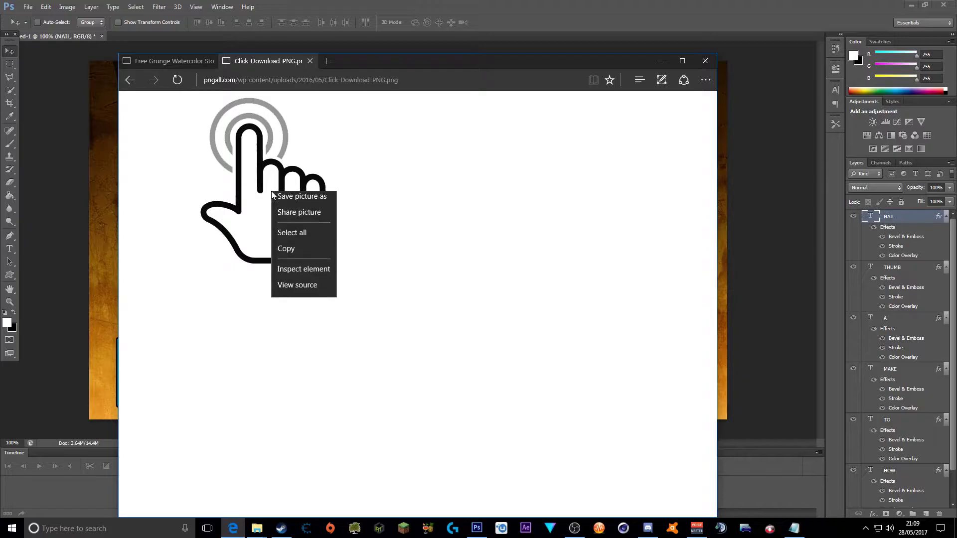
pyautogui.click(301, 223)
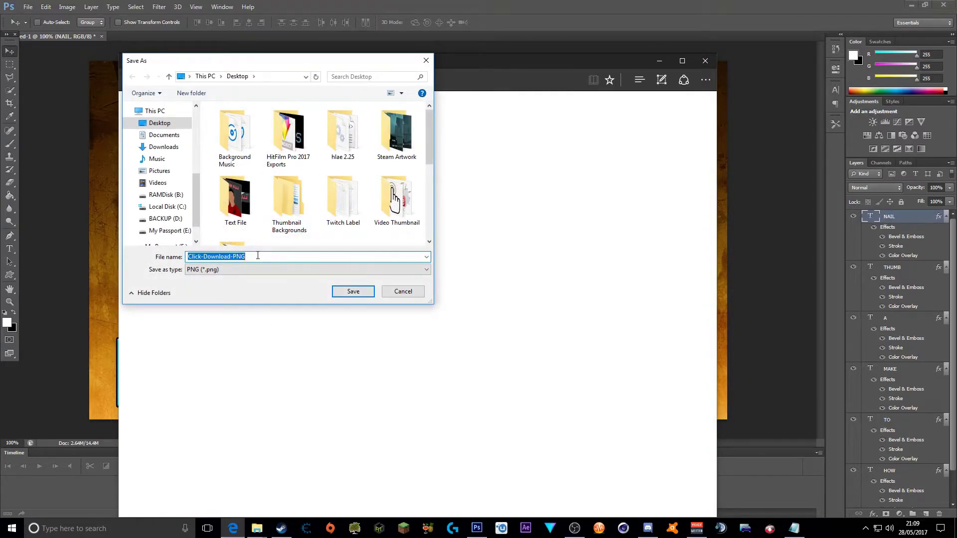
pyautogui.scroll(-5, 249, 225)
pyautogui.moveTo(249, 256); pyautogui.dragTo(203, 259)
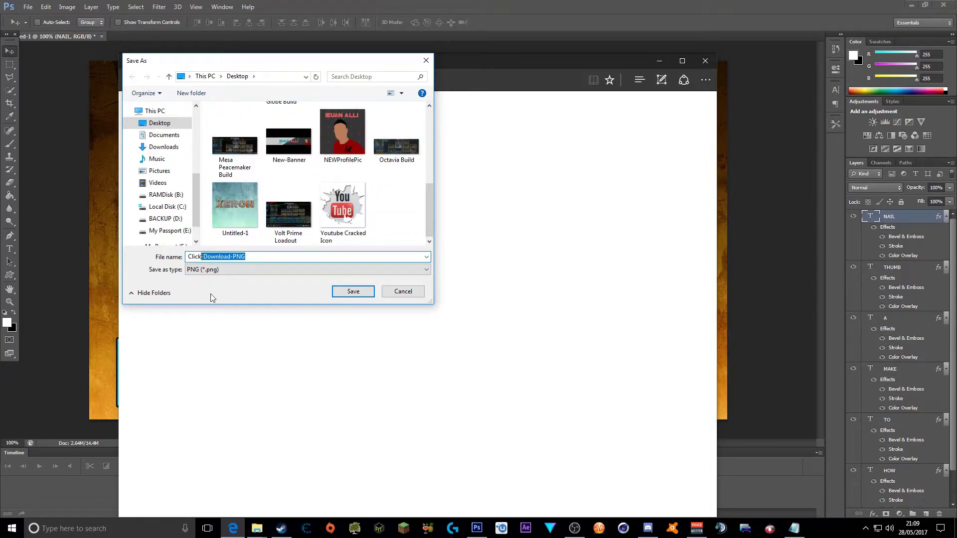
pyautogui.press('BackSpace')
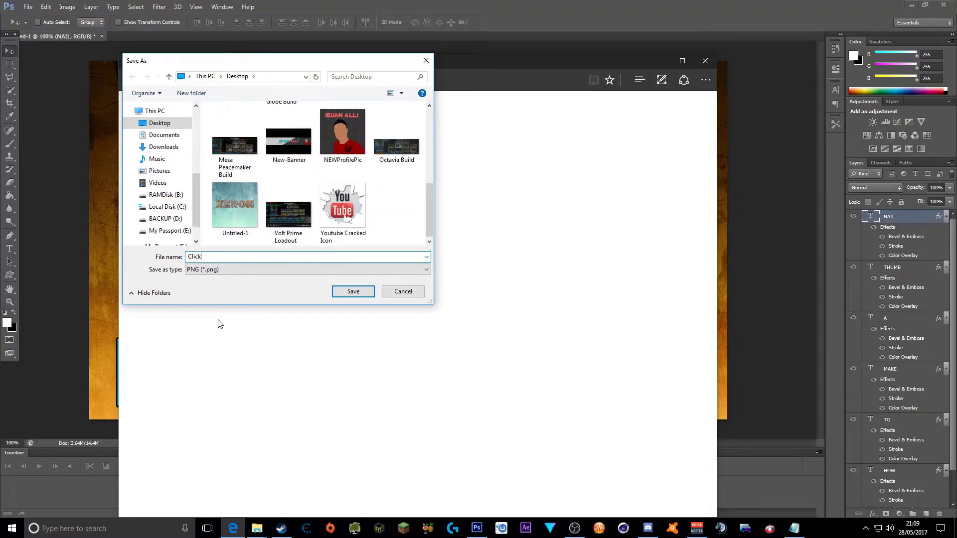
pyautogui.click(352, 296)
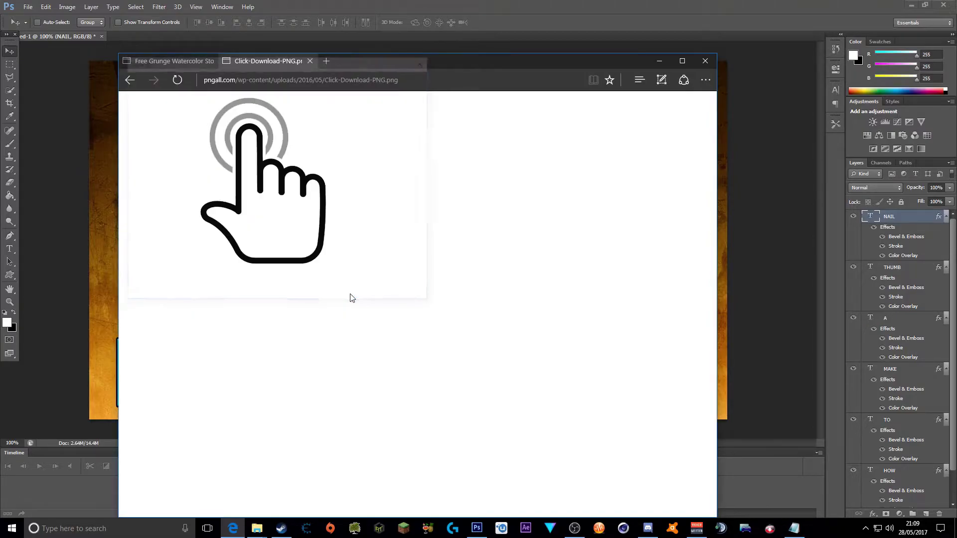
# Minimise the browser, shrink the Photoshop window to uncover the desktop, and move the two saved image files clear of the tools.
pyautogui.click(658, 62)
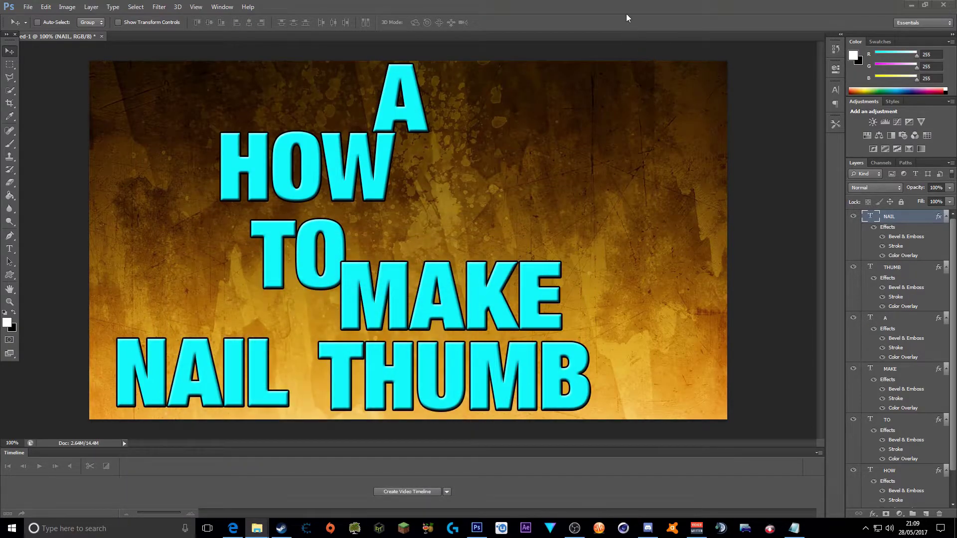
pyautogui.click(924, 6)
pyautogui.moveTo(17, 15); pyautogui.dragTo(57, 15)
pyautogui.moveTo(29, 69); pyautogui.dragTo(110, 22)
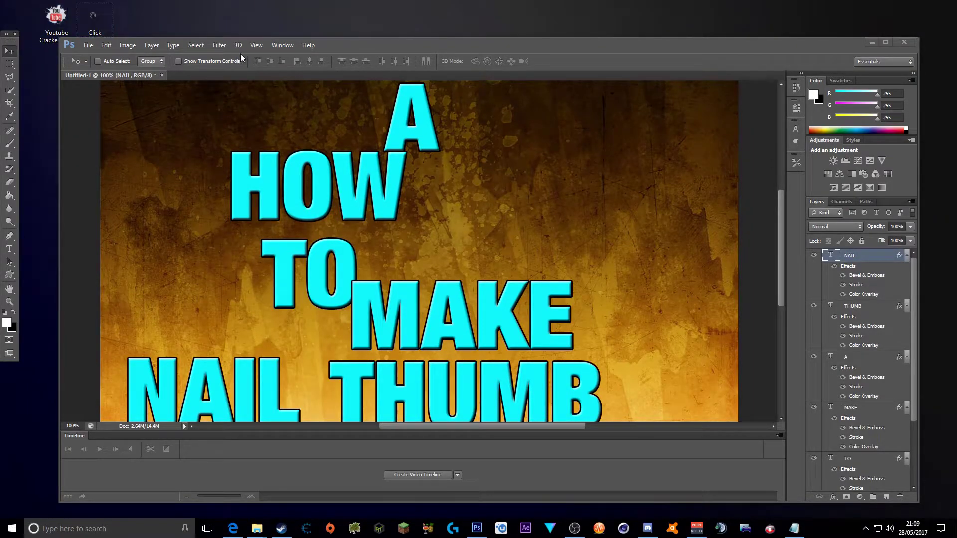
# Place the Youtube Cracked Icon image from the desktop into the thumbnail document at 67.50% scale.
pyautogui.moveTo(57, 23); pyautogui.dragTo(512, 158)
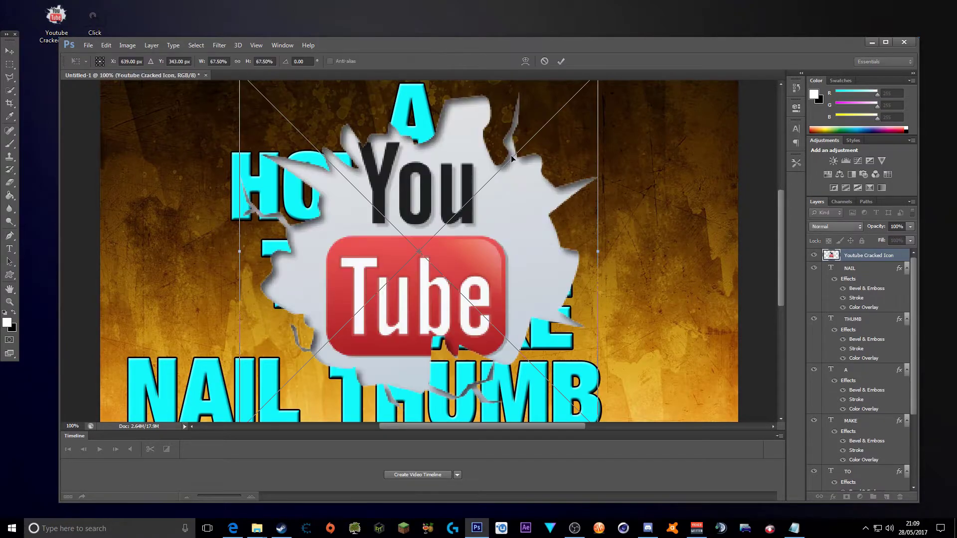
pyautogui.press('Return')
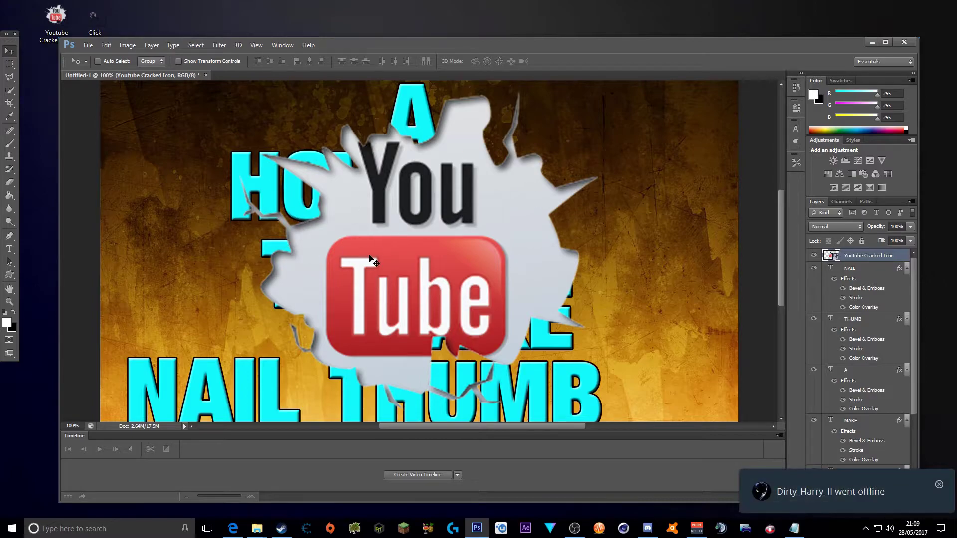
# Place the Click image from the desktop into the thumbnail document and maximise the Photoshop window.
pyautogui.click(93, 20)
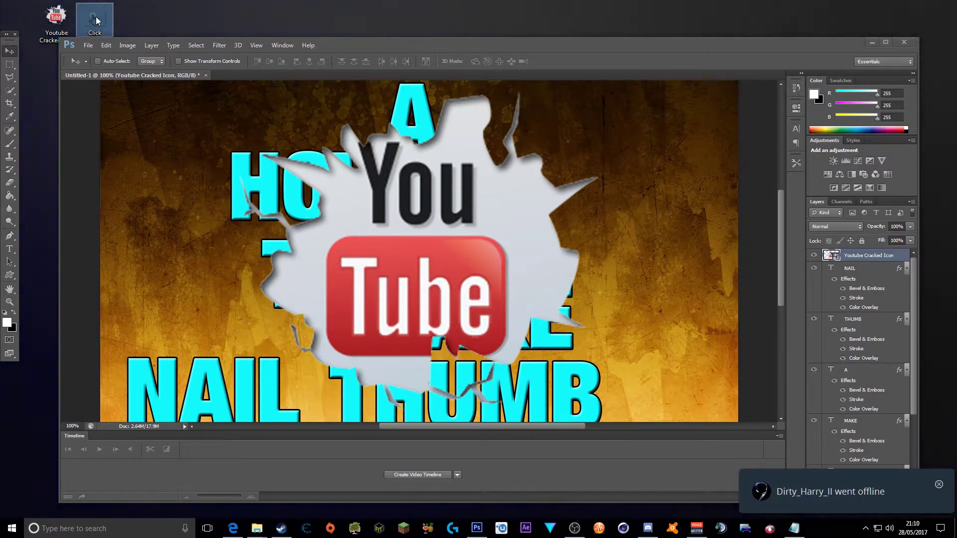
pyautogui.moveTo(93, 20); pyautogui.dragTo(444, 230)
pyautogui.press('Return')
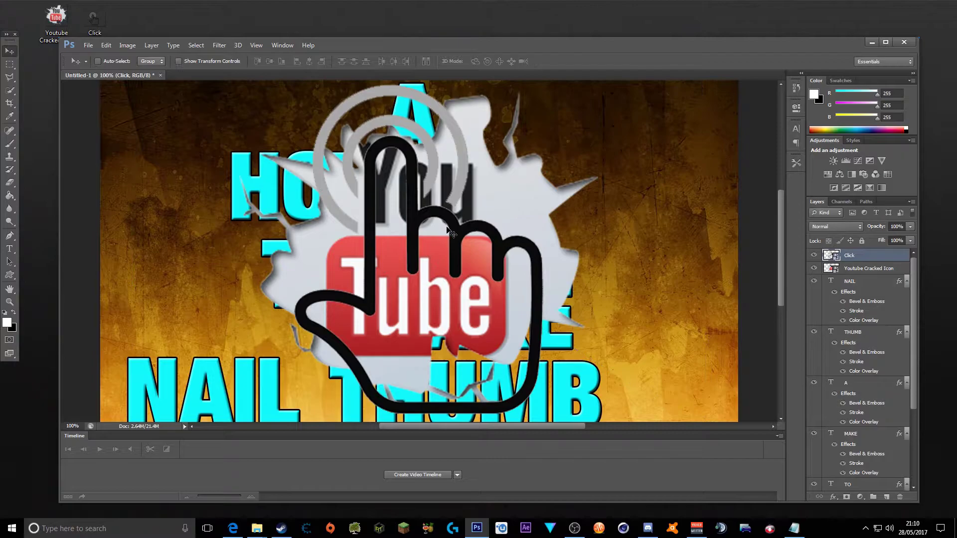
pyautogui.click(886, 42)
# Scale the Youtube Cracked Icon to about 44.5%, tilt it clockwise about 25°, and place it in the canvas's upper-right area.
pyautogui.click(909, 229)
pyautogui.hotkey('ctrl', 't')
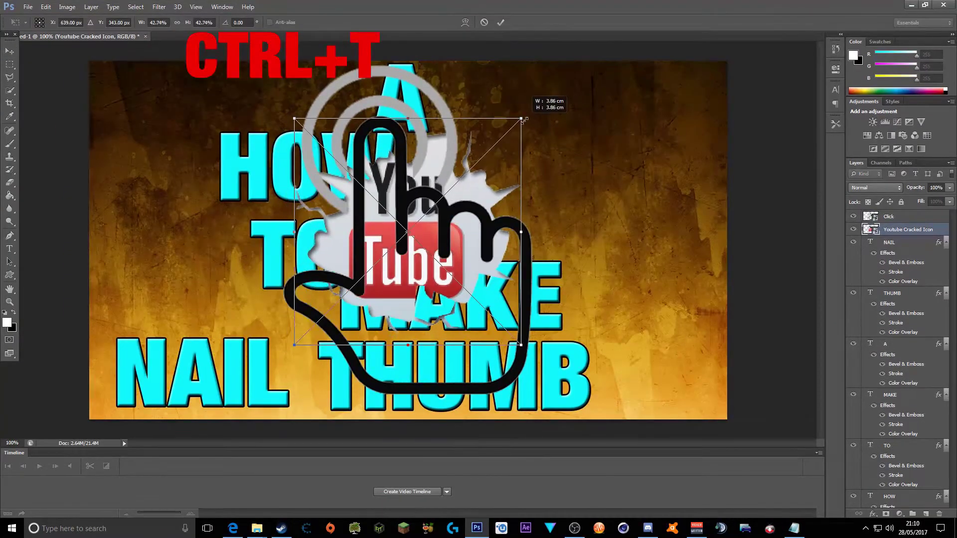
pyautogui.moveTo(576, 93); pyautogui.dragTo(680, 108)
pyautogui.moveTo(706, 67)
pyautogui.mouseDown()
pyautogui.moveTo(740, 102)
pyautogui.moveTo(762, 150)
pyautogui.moveTo(748, 155)
pyautogui.moveTo(760, 130)
pyautogui.moveTo(738, 140)
pyautogui.moveTo(705, 85)
pyautogui.mouseUp()
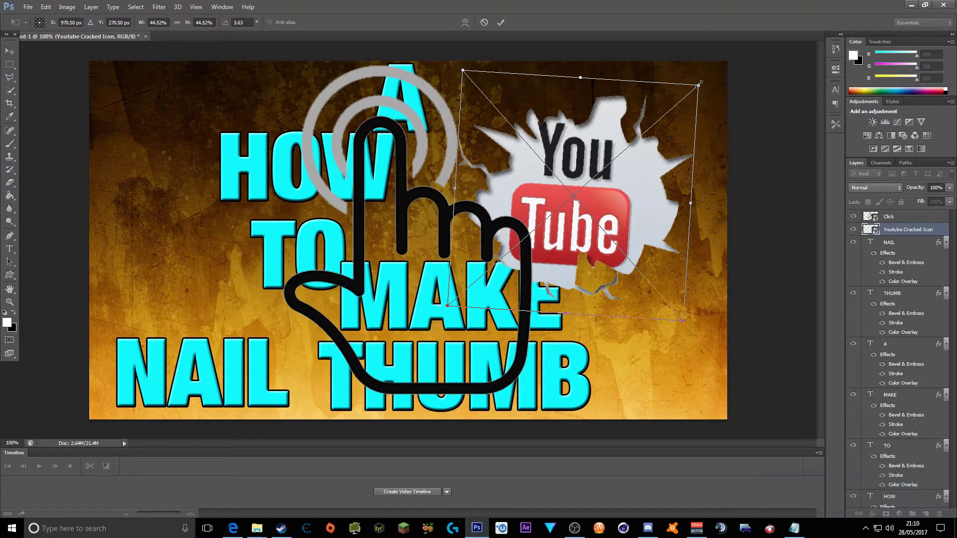
pyautogui.moveTo(631, 70); pyautogui.dragTo(658, 104)
pyautogui.moveTo(637, 135); pyautogui.dragTo(648, 105)
pyautogui.moveTo(725, 75); pyautogui.dragTo(738, 76)
pyautogui.moveTo(668, 128); pyautogui.dragTo(670, 126)
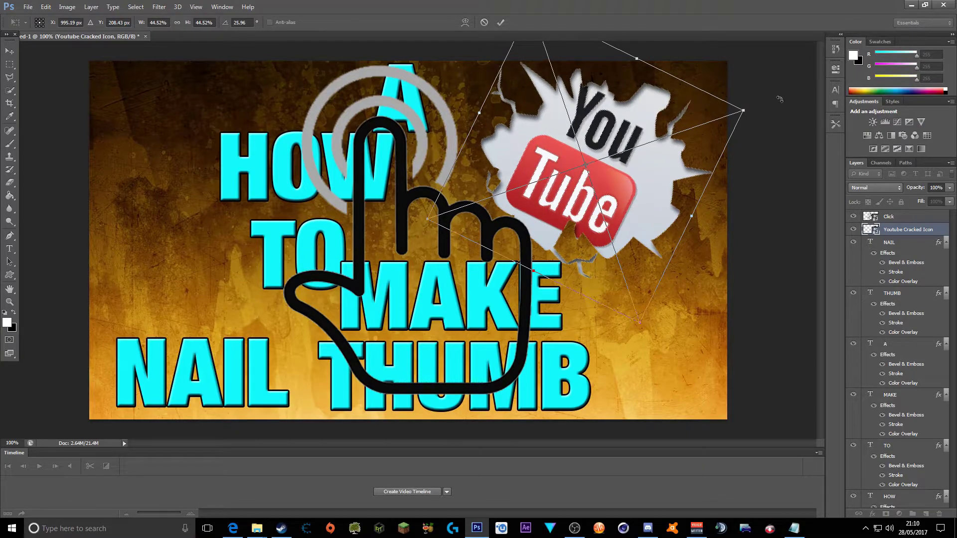
pyautogui.moveTo(776, 96); pyautogui.dragTo(774, 88)
pyautogui.press('Return')
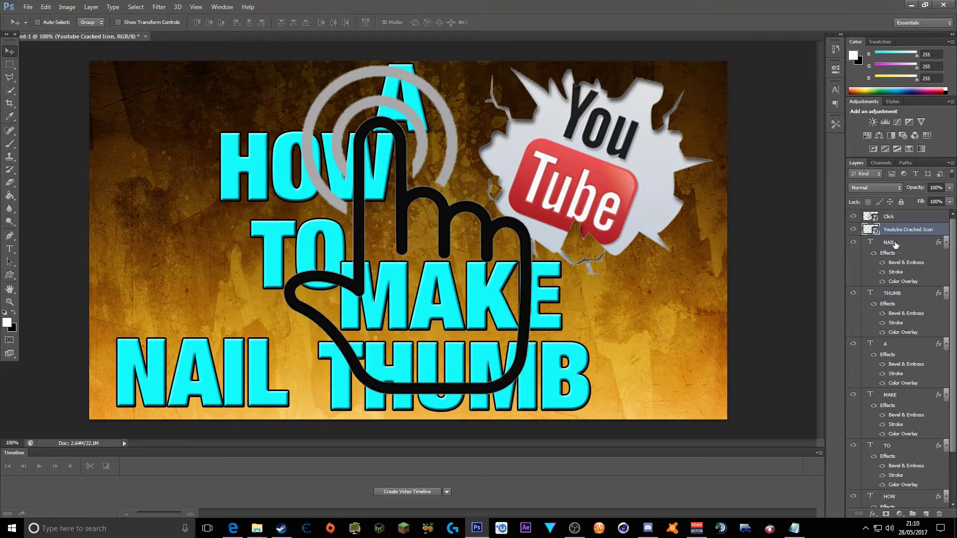
# Hide the Youtube Cracked Icon and all six text layers, leaving the hand over the background, and select the Click layer.
pyautogui.click(853, 231)
pyautogui.click(853, 243)
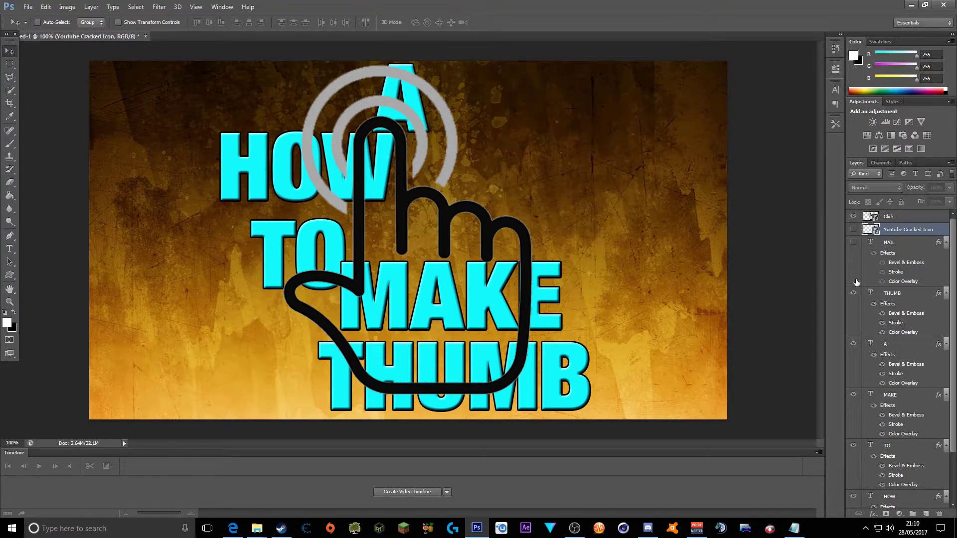
pyautogui.click(852, 293)
pyautogui.click(853, 344)
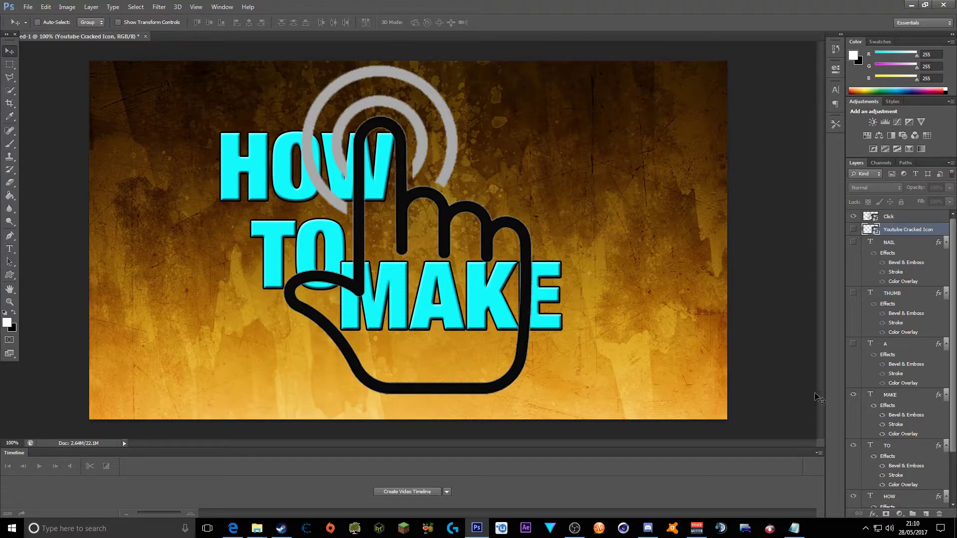
pyautogui.click(853, 395)
pyautogui.click(853, 445)
pyautogui.scroll(-1, 853, 446)
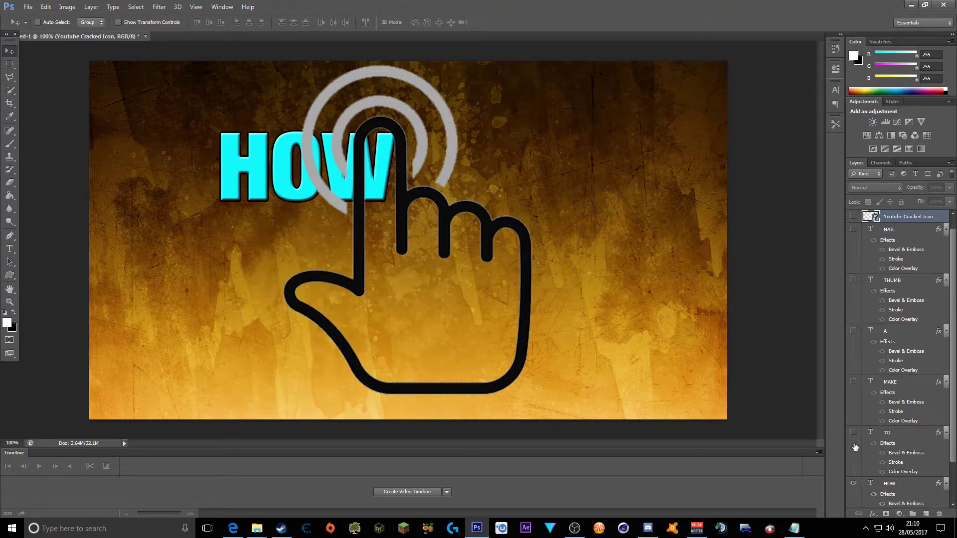
pyautogui.click(853, 484)
pyautogui.scroll(1, 911, 264)
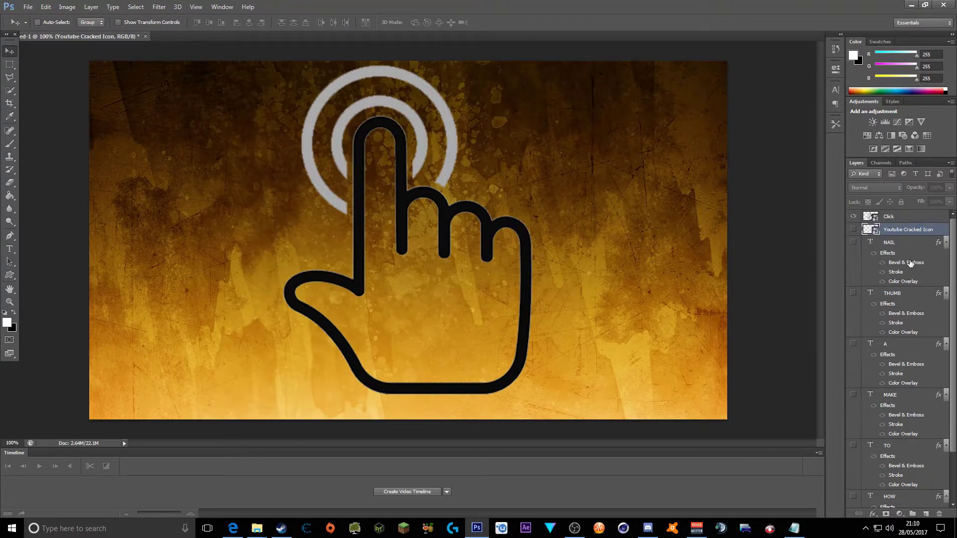
pyautogui.click(891, 218)
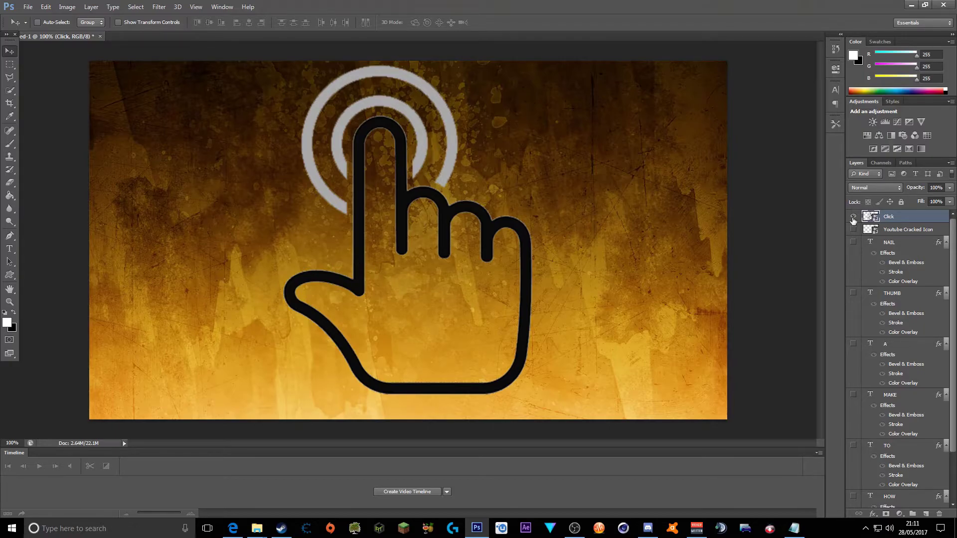
# Rasterize the Click layer, then convert it back to a Smart Object.
pyautogui.rightClick(888, 220)
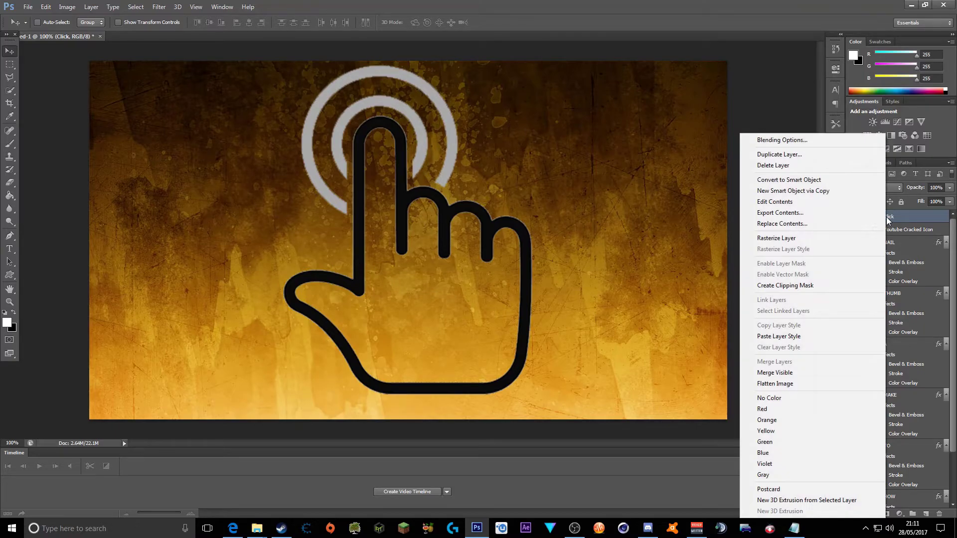
pyautogui.click(776, 238)
pyautogui.rightClick(886, 217)
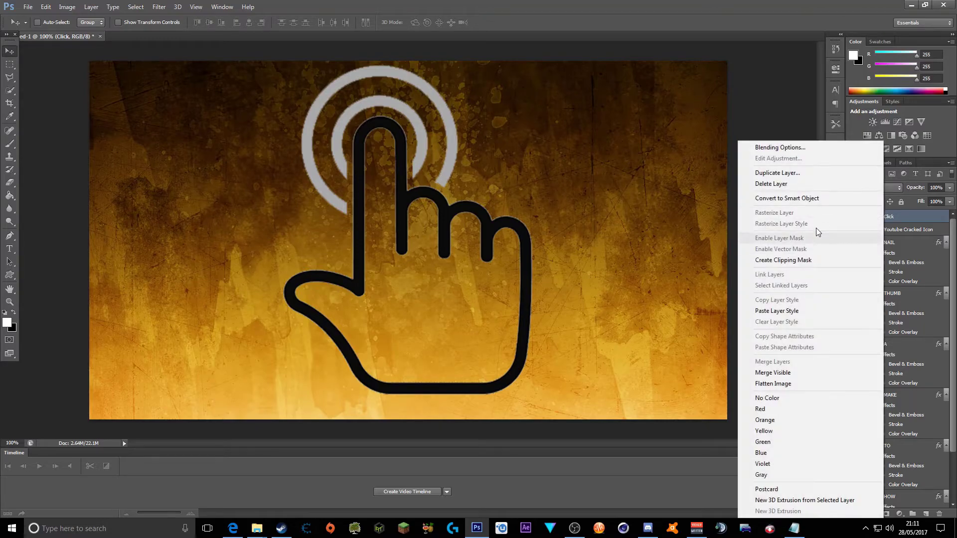
pyautogui.click(811, 200)
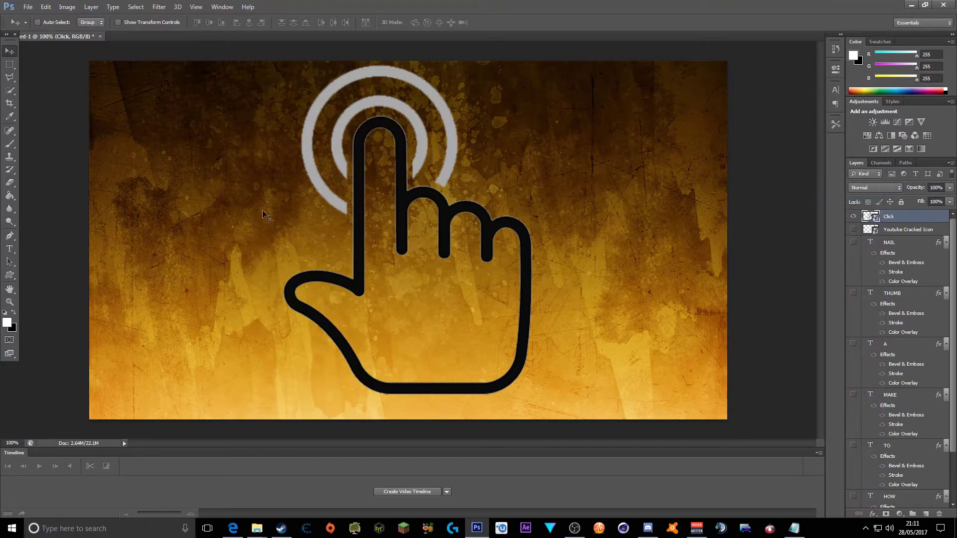
# Fill the inside of the rasterized hand outline on the Click layer with white (ffffff) using the Paint Bucket.
pyautogui.click(10, 196)
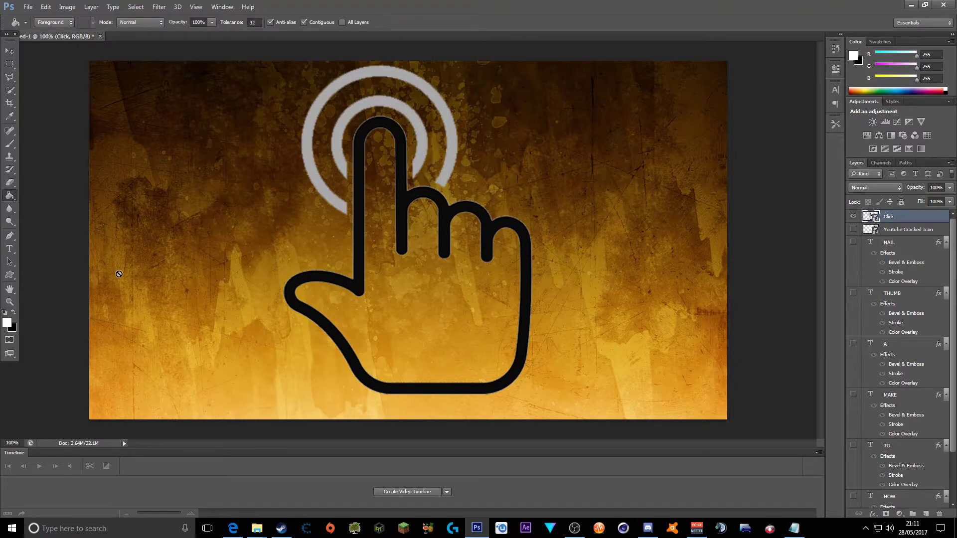
pyautogui.click(7, 323)
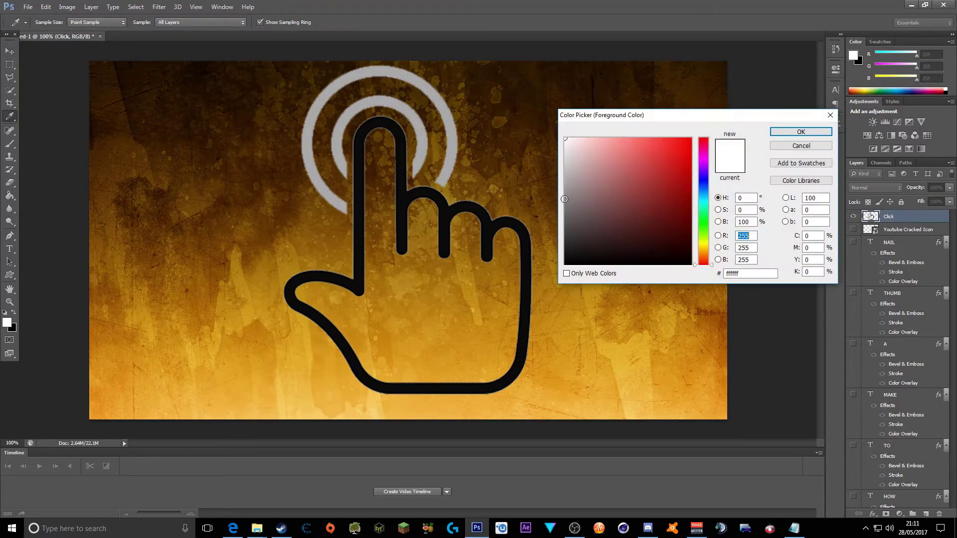
pyautogui.click(784, 131)
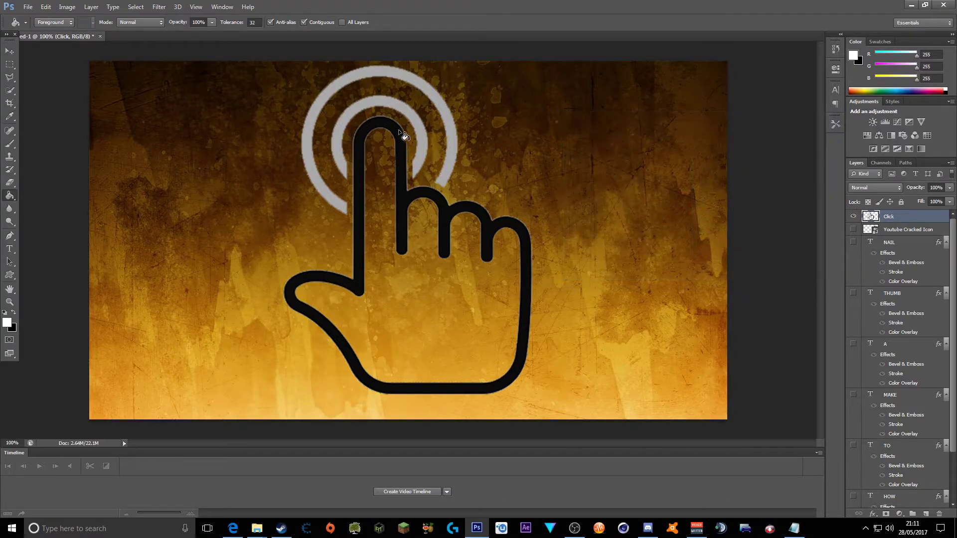
pyautogui.click(385, 286)
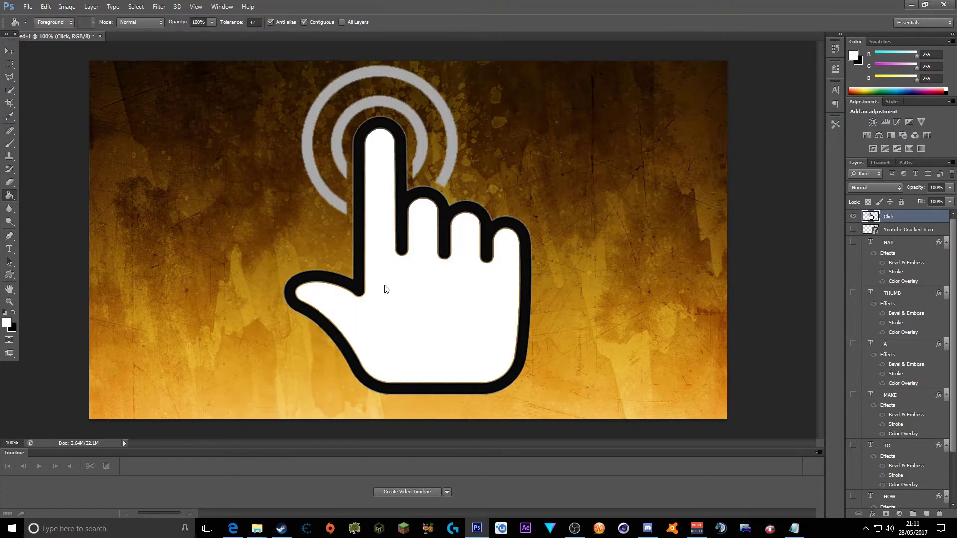
pyautogui.click(385, 288)
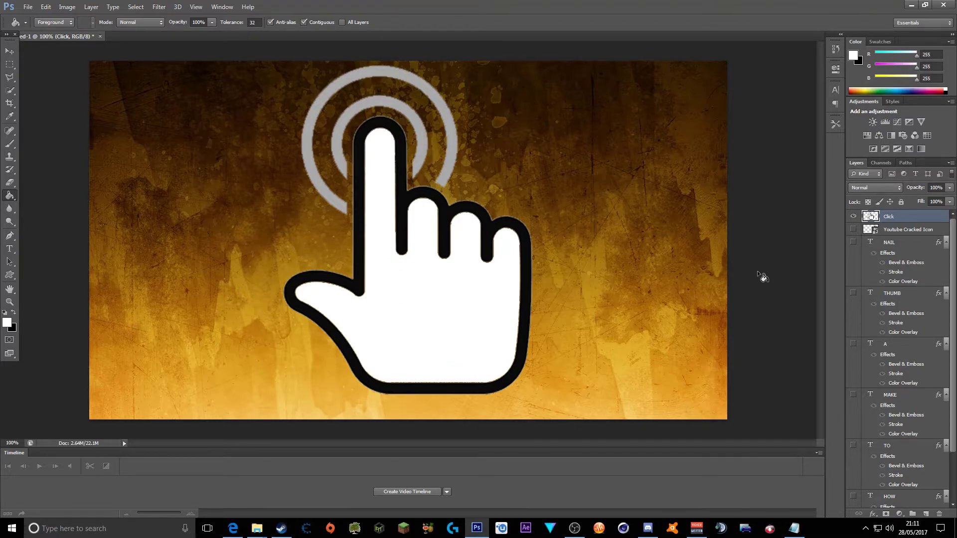
pyautogui.press('v')
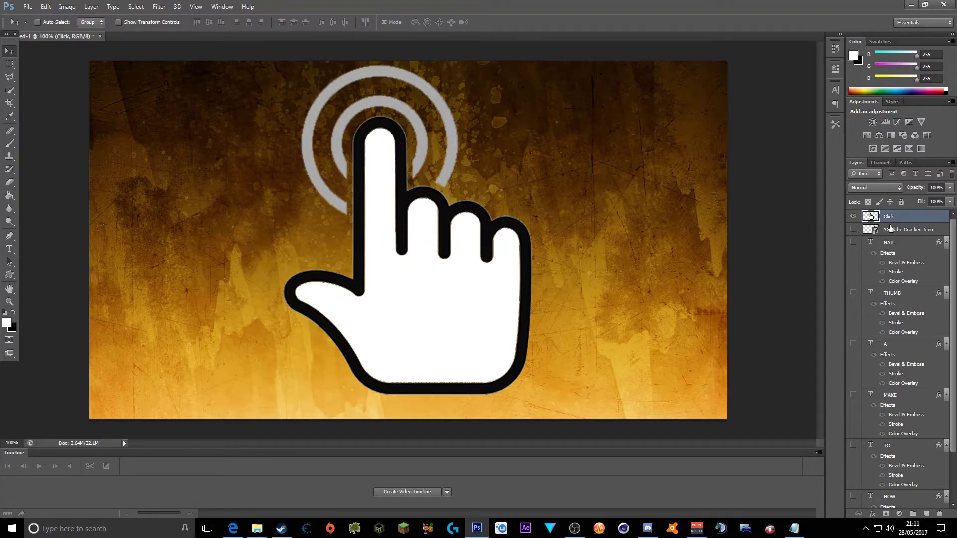
# Show the Youtube Cracked Icon and the NAIL, THUMB, A, MAKE, TO and HOW text layers again.
pyautogui.click(853, 229)
pyautogui.click(853, 242)
pyautogui.scroll(-2, 854, 244)
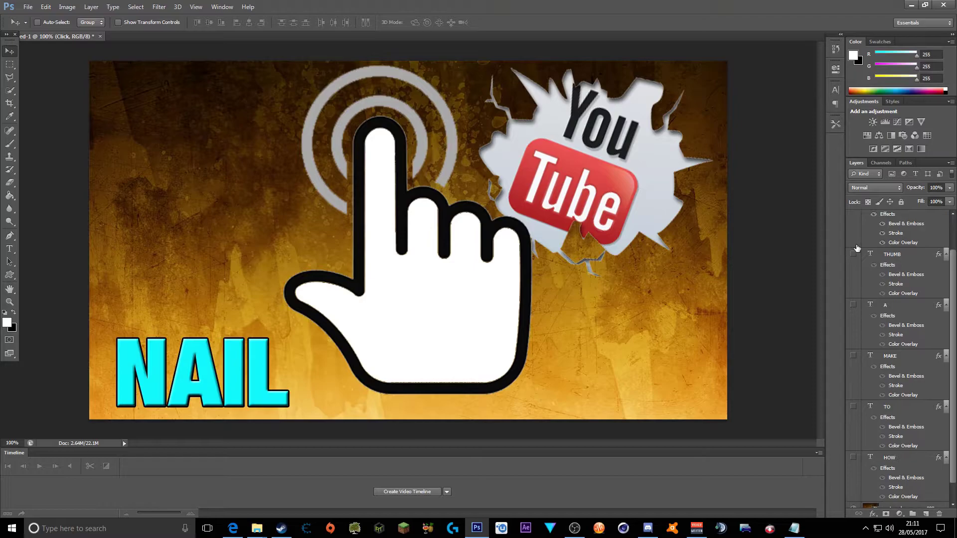
pyautogui.click(854, 250)
pyautogui.scroll(-1, 855, 254)
pyautogui.click(853, 284)
pyautogui.click(853, 336)
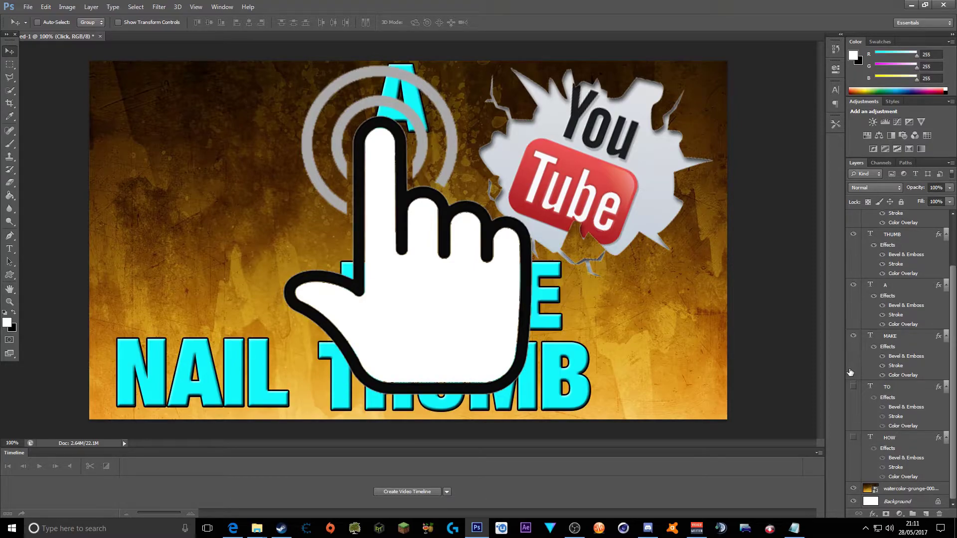
pyautogui.click(854, 386)
pyautogui.click(854, 439)
pyautogui.scroll(3, 853, 438)
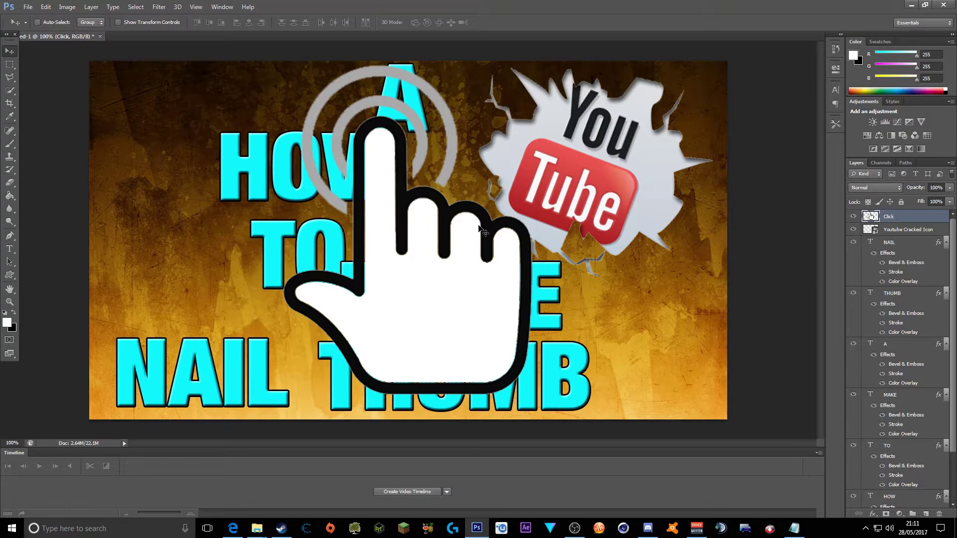
# Scale the Click hand to about 42.5%, rotate it about -29°, and place its fingertip over the YouTube logo's lower-right part.
pyautogui.hotkey('ctrl', 't')
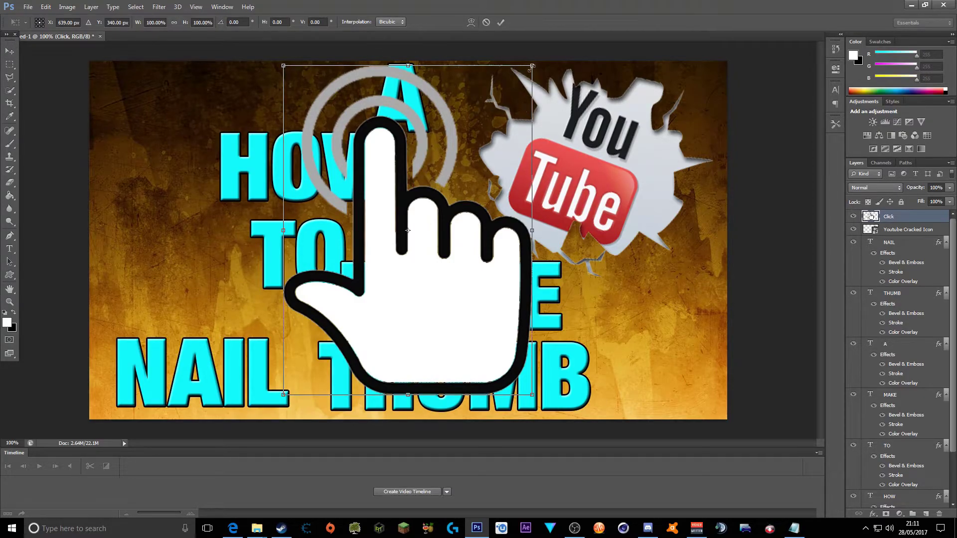
pyautogui.moveTo(532, 66); pyautogui.dragTo(486, 127)
pyautogui.moveTo(491, 124); pyautogui.dragTo(397, 75)
pyautogui.moveTo(436, 195); pyautogui.dragTo(663, 211)
pyautogui.moveTo(760, 282); pyautogui.dragTo(671, 263)
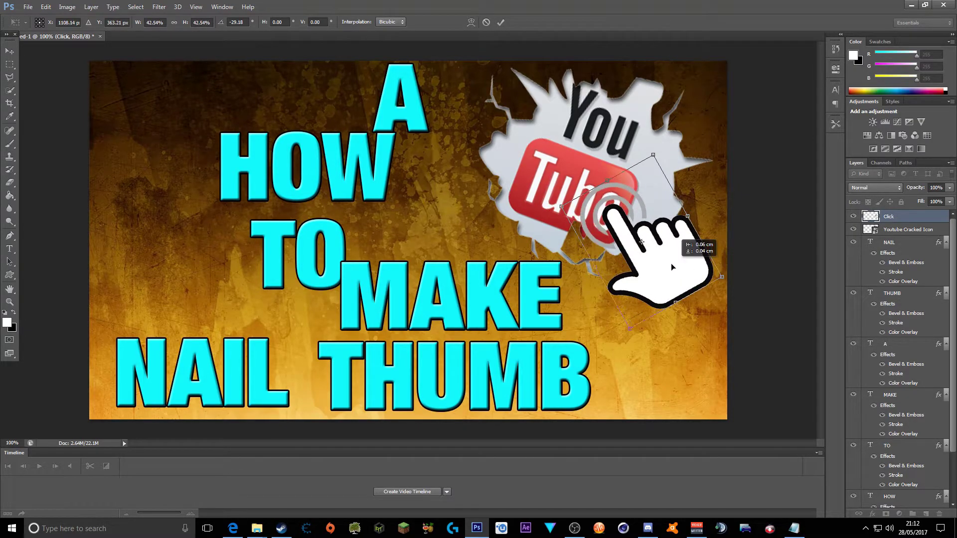
pyautogui.press('Return')
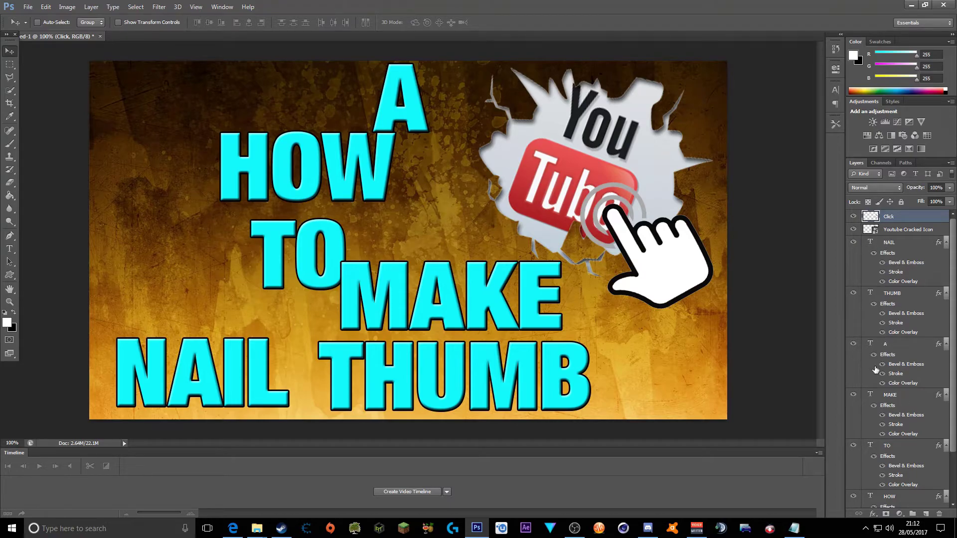
# Enlarge the HOW text to about 145%, rotate it about -9.9°, and place it in the canvas's upper-left corner.
pyautogui.scroll(-2, 876, 370)
pyautogui.click(896, 472)
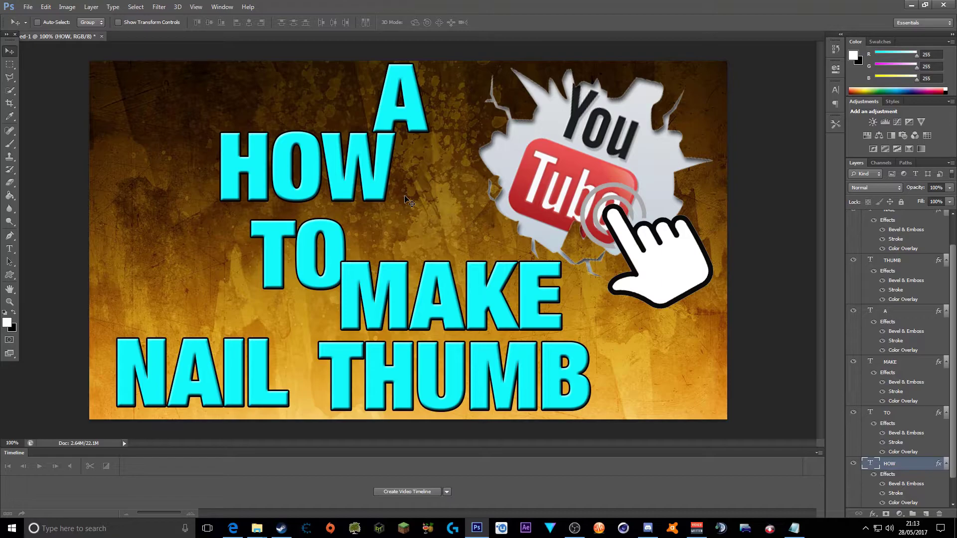
pyautogui.hotkey('ctrl', 't')
pyautogui.moveTo(396, 119); pyautogui.dragTo(439, 84)
pyautogui.moveTo(344, 124); pyautogui.dragTo(309, 141)
pyautogui.moveTo(374, 59); pyautogui.dragTo(354, 42)
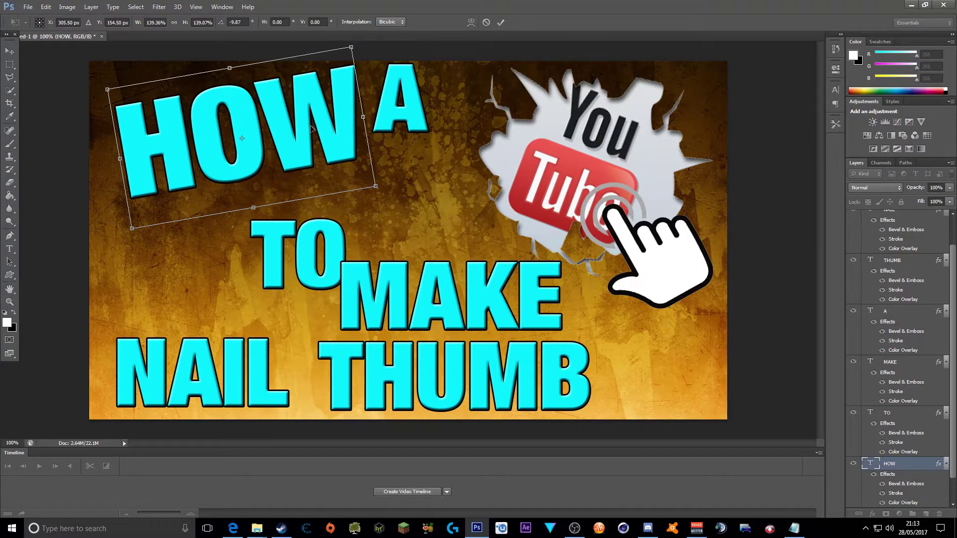
pyautogui.moveTo(311, 129); pyautogui.dragTo(286, 161)
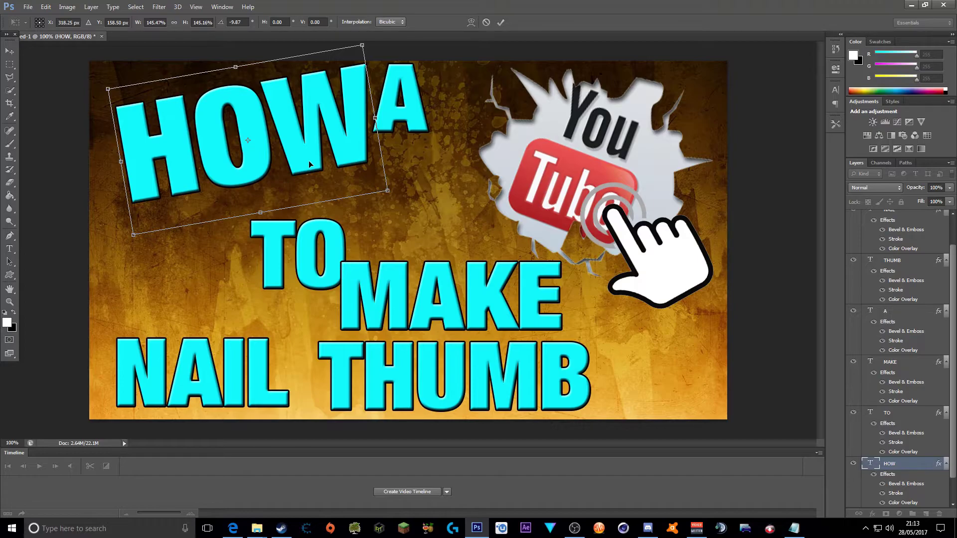
pyautogui.press('Return')
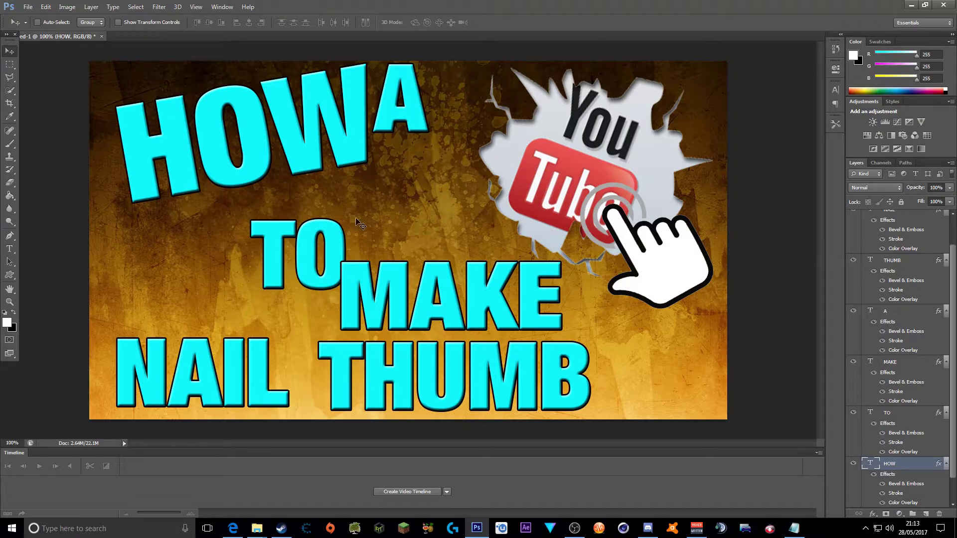
pyautogui.click(895, 313)
pyautogui.hotkey('ctrl', 't')
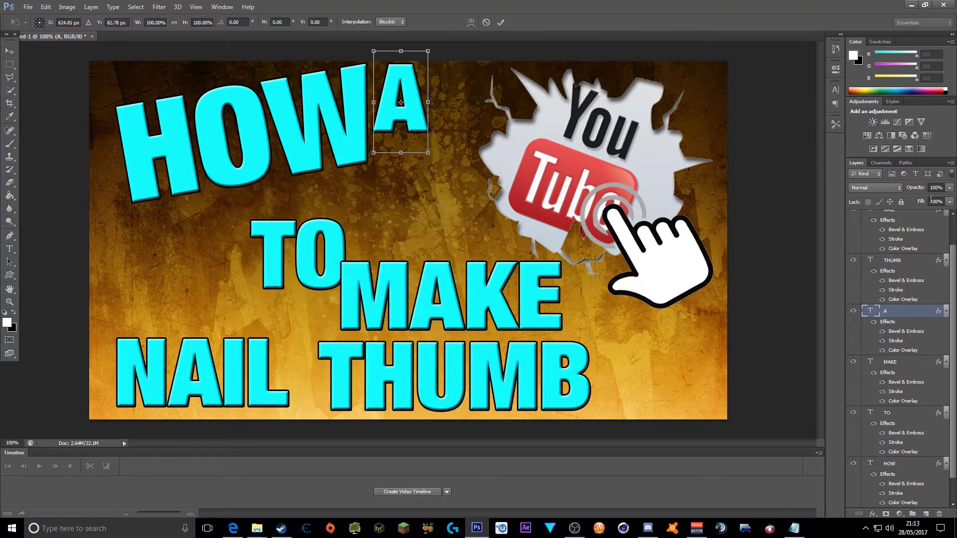
pyautogui.press('Return')
# Move the TO text up to the right of the letter A, against the YouTube icon's left edge.
pyautogui.scroll(-1, 904, 344)
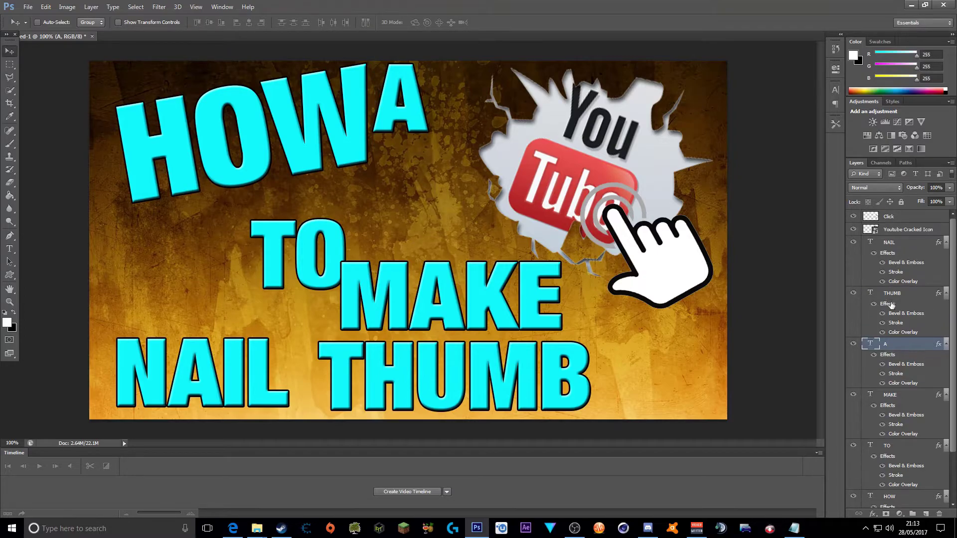
pyautogui.scroll(1, 904, 349)
pyautogui.click(899, 415)
pyautogui.hotkey('ctrl', 'r')
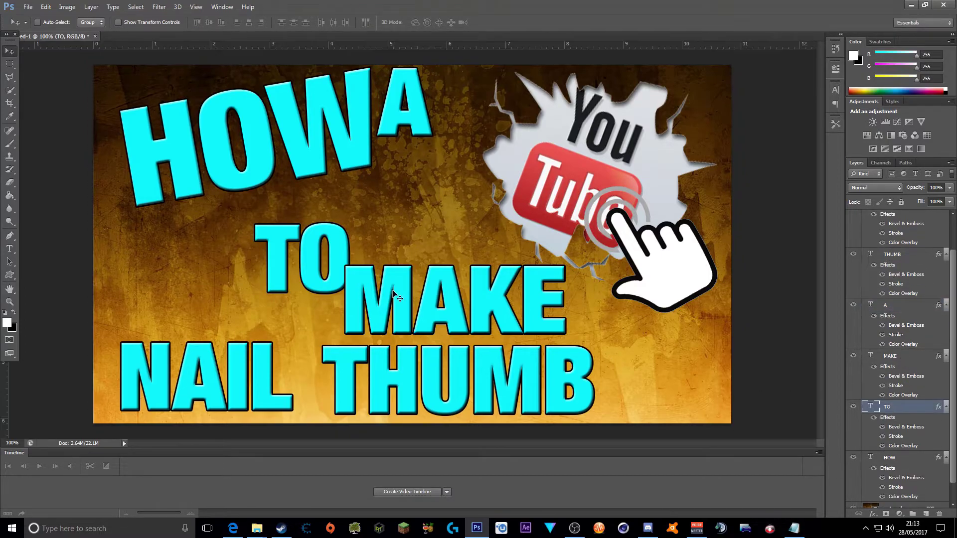
pyautogui.hotkey('ctrl', 'r')
pyautogui.hotkey('ctrl', 't')
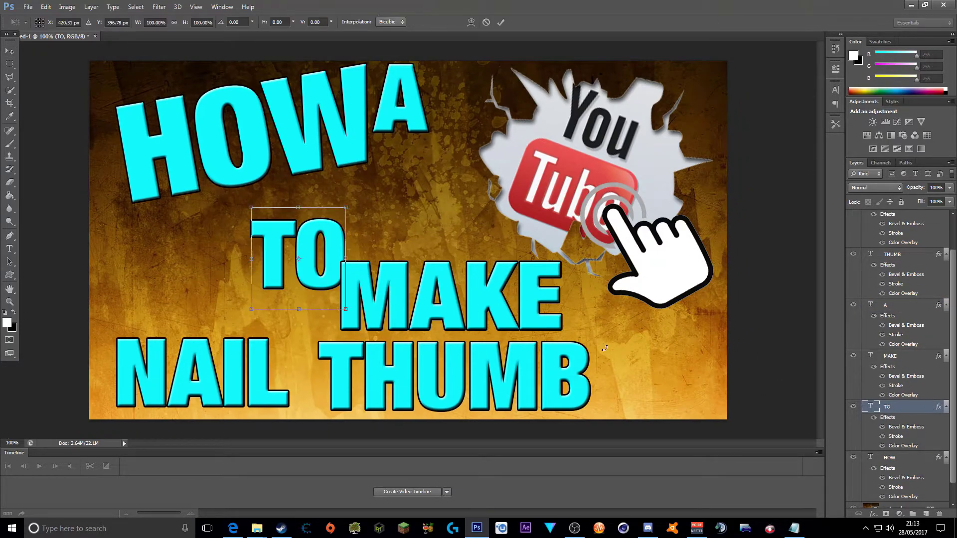
pyautogui.moveTo(333, 266); pyautogui.dragTo(512, 116)
pyautogui.press('Return')
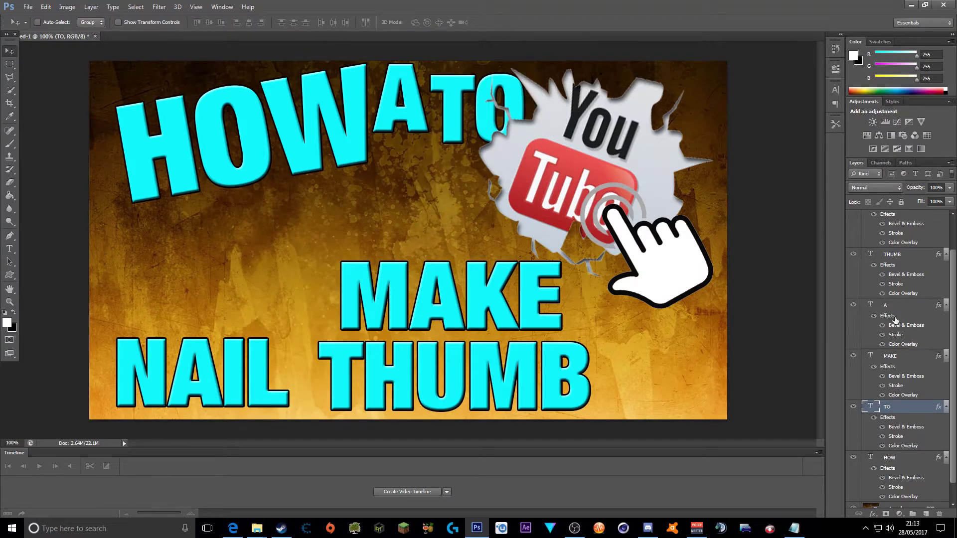
# Scale the MAKE text to about 104%, rotate it about 12.4°, and place it beneath HOW.
pyautogui.click(904, 358)
pyautogui.hotkey('ctrl', 't')
pyautogui.moveTo(517, 300); pyautogui.dragTo(375, 247)
pyautogui.moveTo(422, 295); pyautogui.dragTo(431, 301)
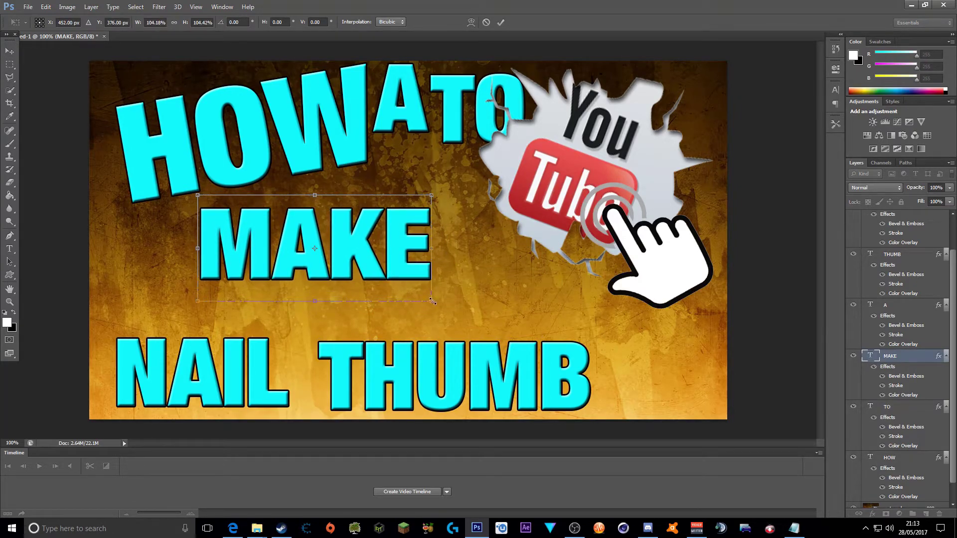
pyautogui.moveTo(442, 162); pyautogui.dragTo(457, 192)
pyautogui.moveTo(387, 232); pyautogui.dragTo(379, 246)
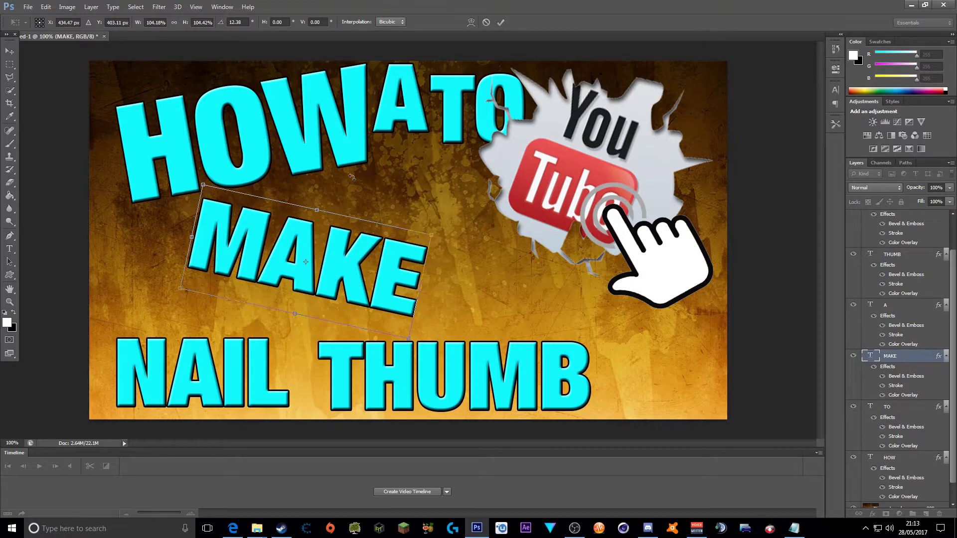
pyautogui.press('Return')
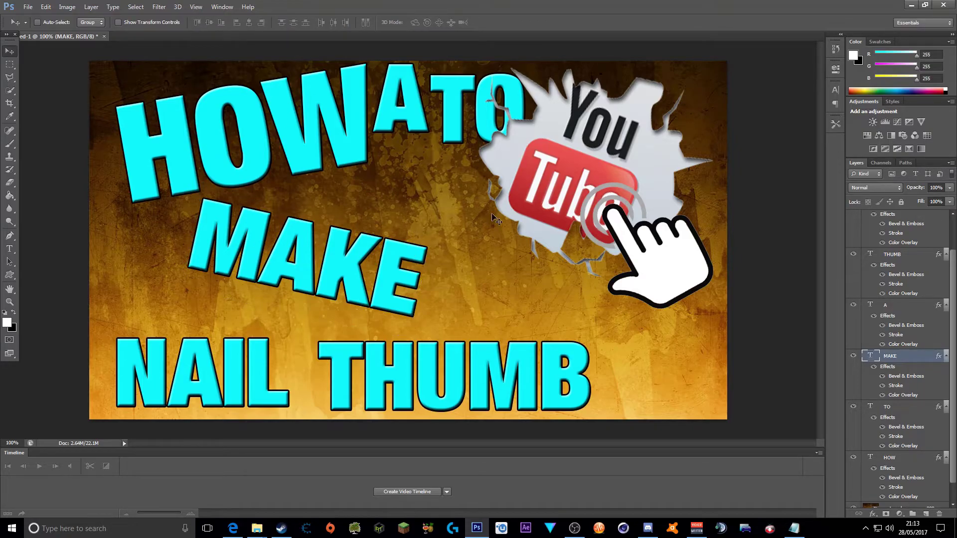
# Shrink the letter A to about 54%, tilt it about -13°, and place it just above the end of MAKE.
pyautogui.click(926, 305)
pyautogui.hotkey('ctrl', 't')
pyautogui.moveTo(416, 100); pyautogui.dragTo(401, 183)
pyautogui.moveTo(424, 119); pyautogui.dragTo(410, 159)
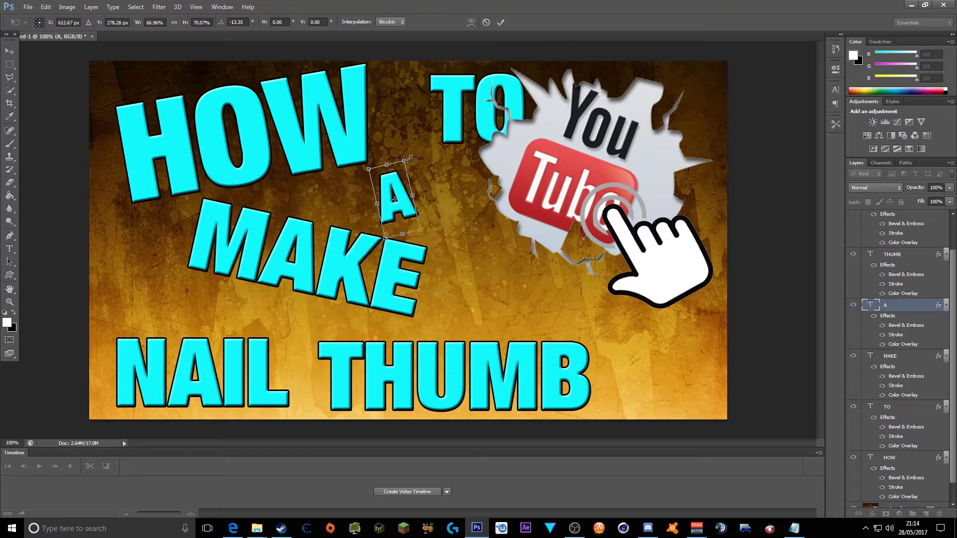
pyautogui.moveTo(405, 160); pyautogui.dragTo(397, 172)
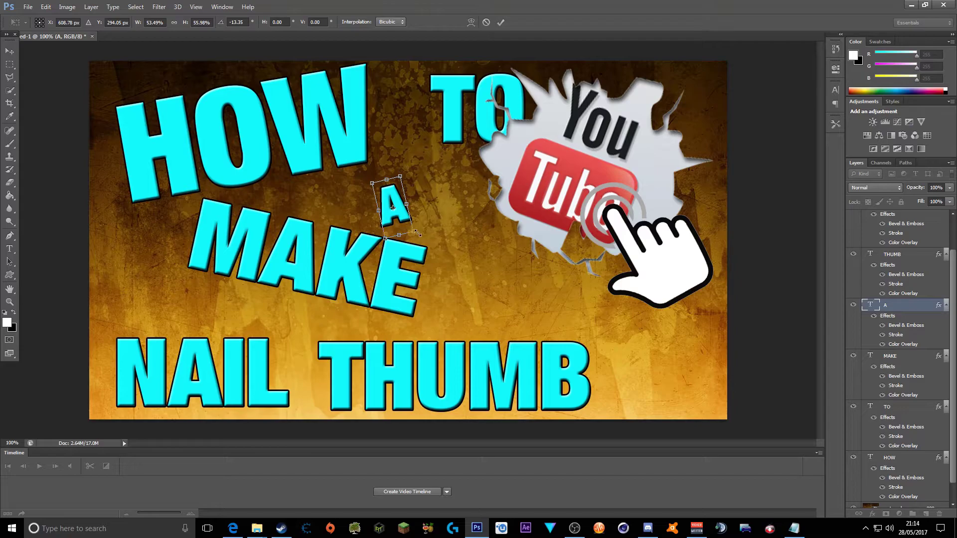
pyautogui.moveTo(403, 167)
pyautogui.mouseDown()
pyautogui.moveTo(431, 190)
pyautogui.moveTo(392, 166)
pyautogui.moveTo(403, 163)
pyautogui.mouseUp()
pyautogui.press('Return')
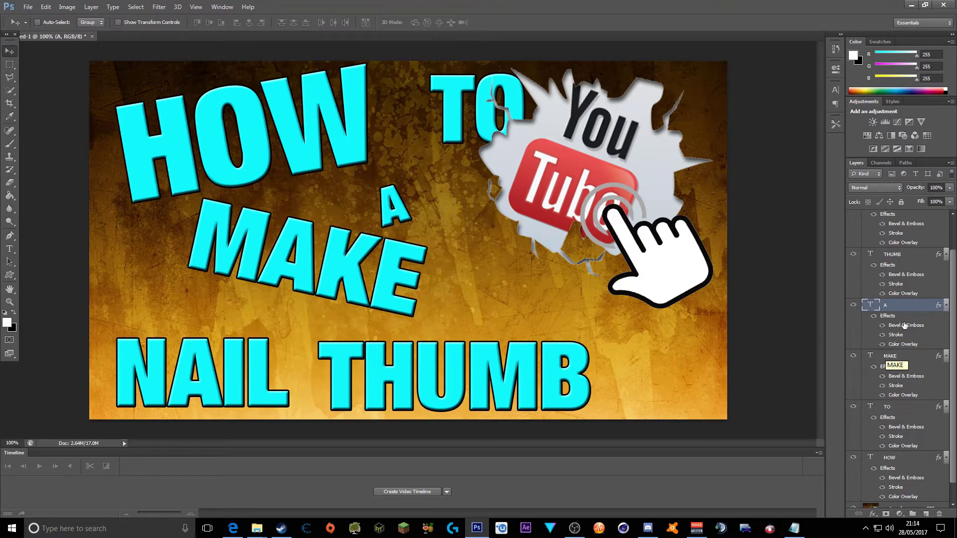
# Move the NAIL text out to the right of MAKE, below the YouTube icon.
pyautogui.scroll(3, 907, 229)
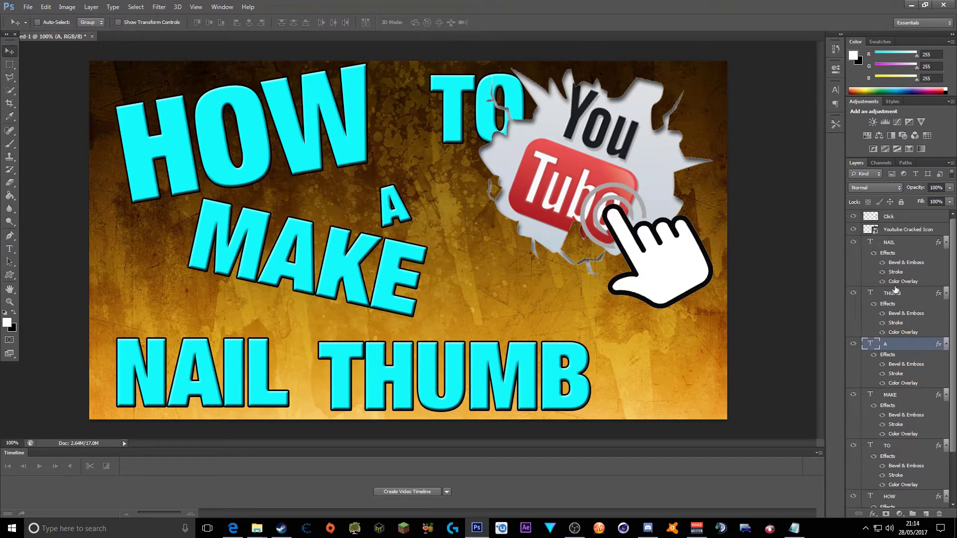
pyautogui.click(894, 243)
pyautogui.hotkey('ctrl', 't')
pyautogui.moveTo(399, 330); pyautogui.dragTo(564, 300)
pyautogui.press('Return')
# Shrink the THUMB text to about two-thirds of its size and place it in the canvas's lower-left area below MAKE.
pyautogui.scroll(-2, 877, 319)
pyautogui.scroll(-1, 878, 319)
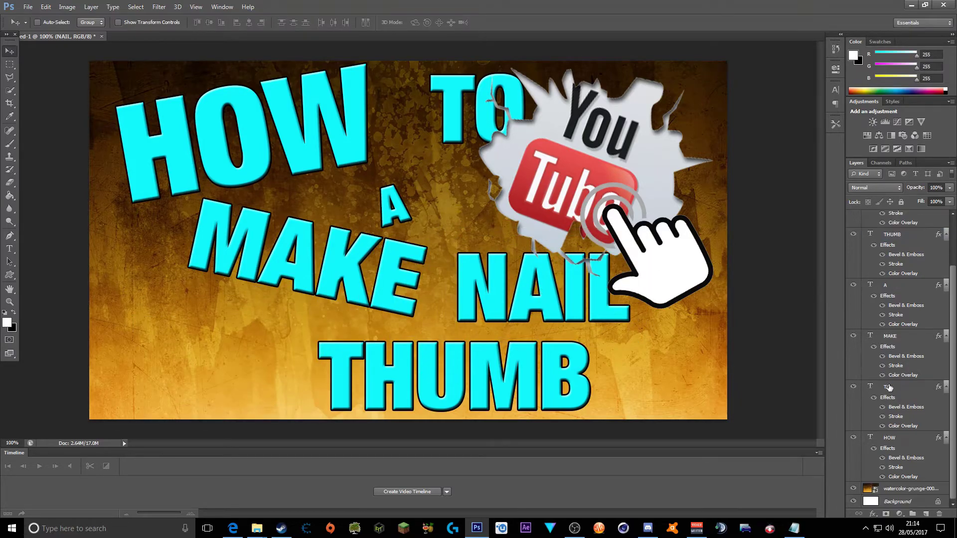
pyautogui.click(897, 235)
pyautogui.hotkey('ctrl', 't')
pyautogui.moveTo(429, 355); pyautogui.dragTo(229, 346)
pyautogui.moveTo(390, 324); pyautogui.dragTo(321, 345)
pyautogui.press('Return')
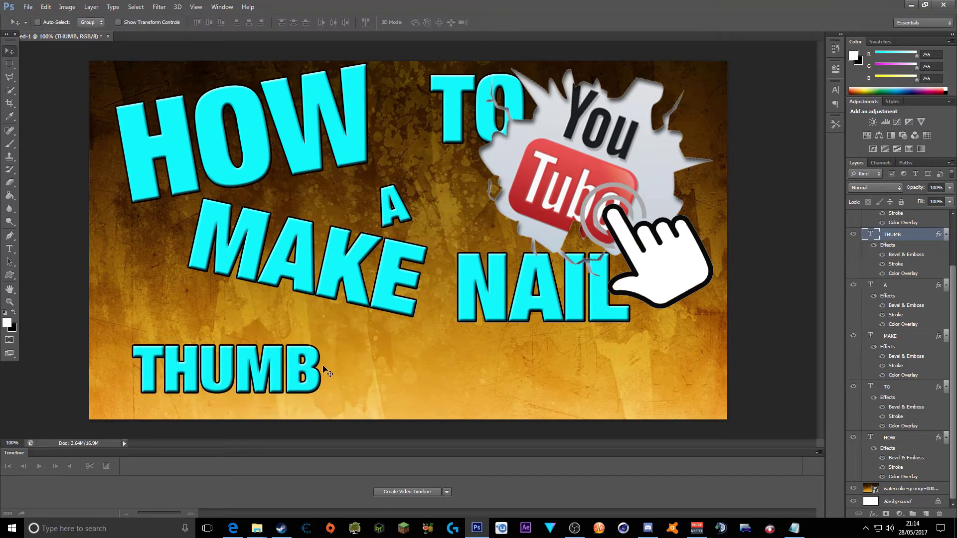
# Warp the THUMB text with a horizontal Arc style and a bend of -5%.
pyautogui.doubleClick(873, 236)
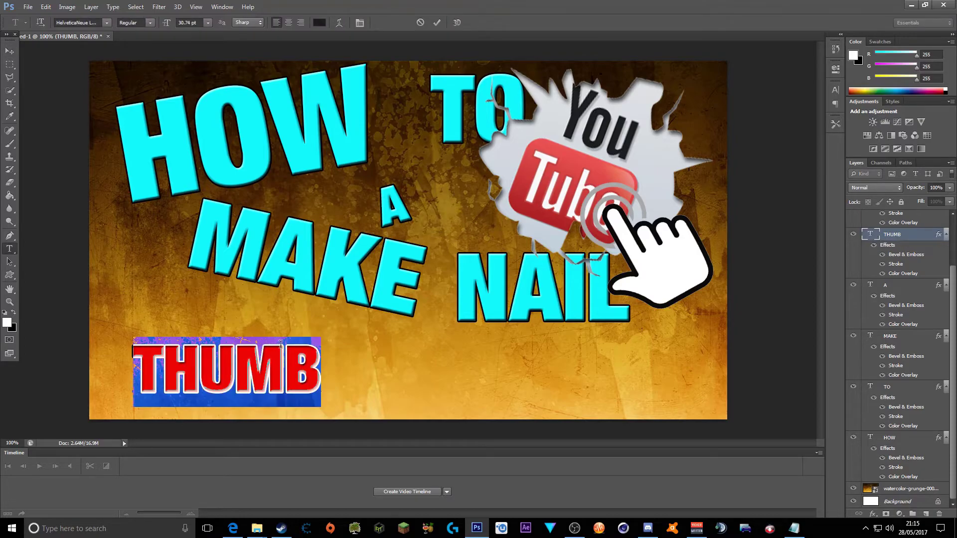
pyautogui.click(338, 23)
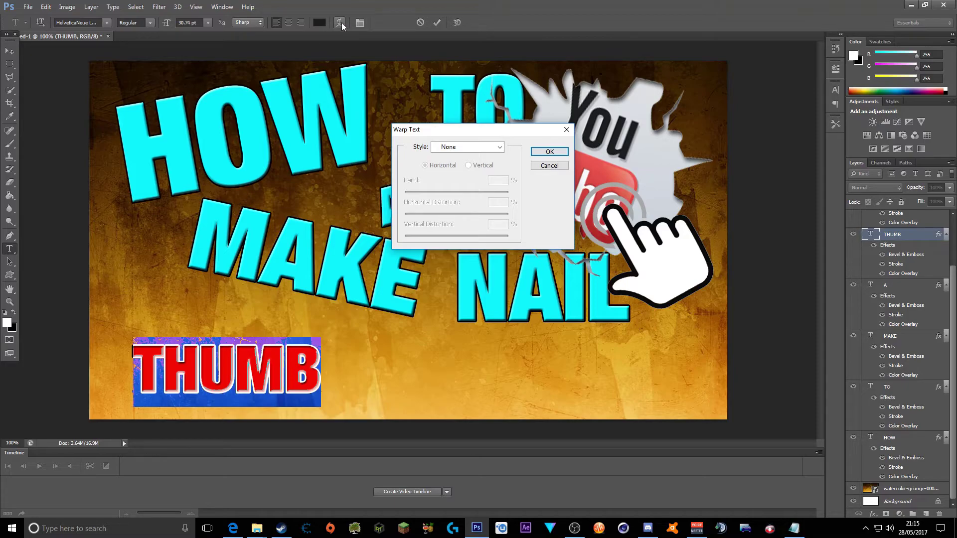
pyautogui.click(452, 146)
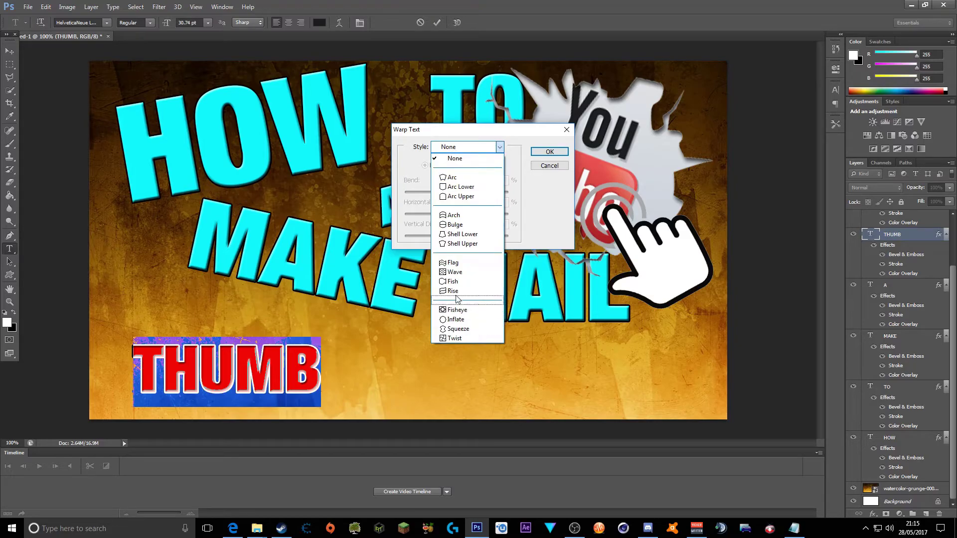
pyautogui.click(461, 178)
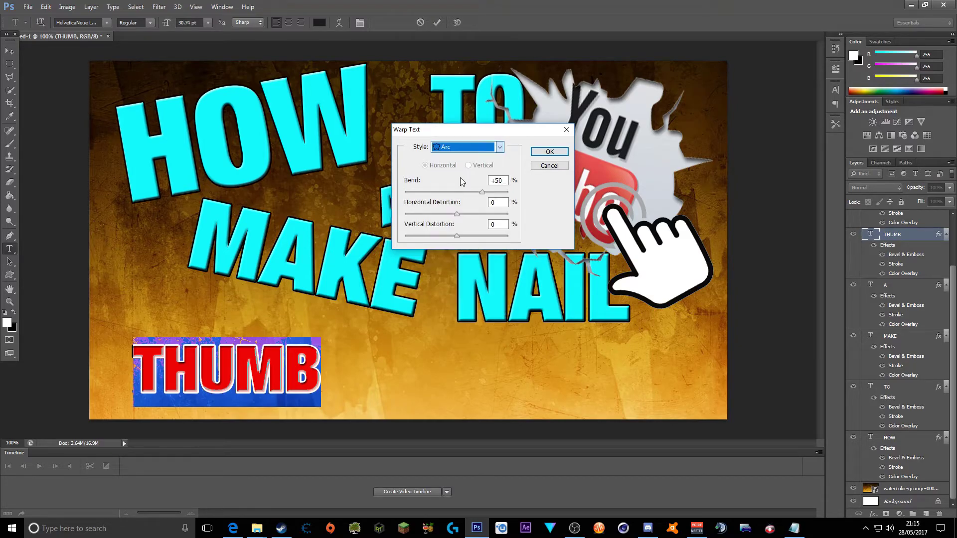
pyautogui.moveTo(482, 192); pyautogui.dragTo(453, 185)
pyautogui.click(489, 183)
pyautogui.write('-5')
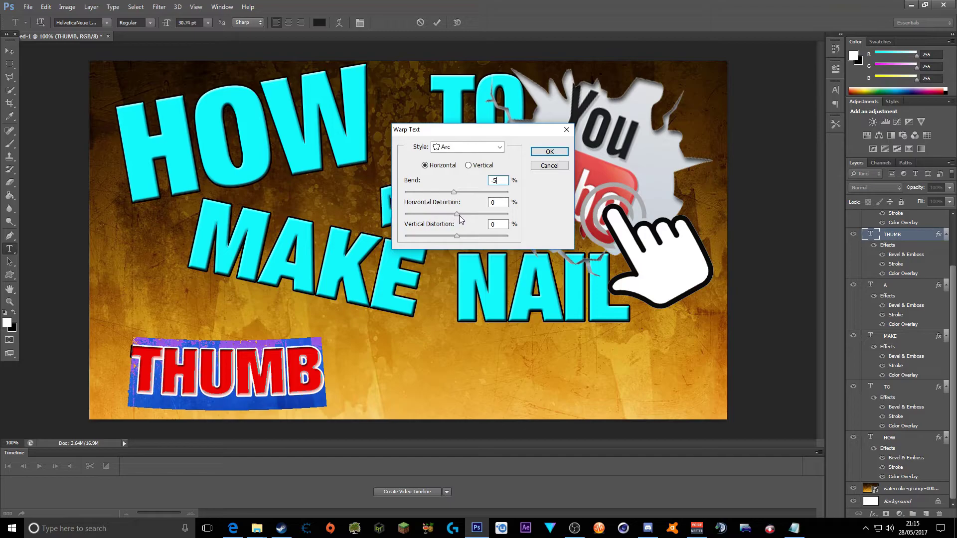
pyautogui.press('Return')
pyautogui.click(299, 346)
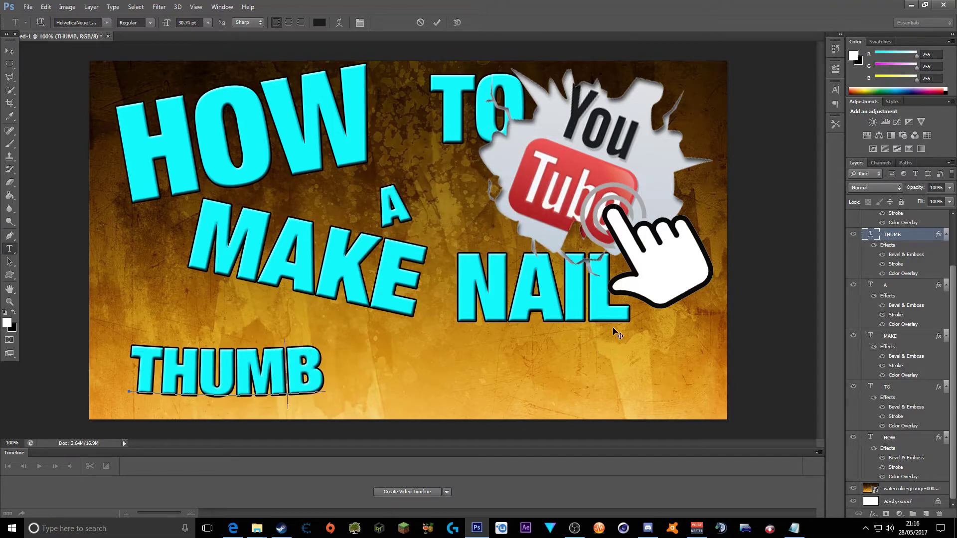
# Scale the NAIL text to about 50%, rotate it about -3.8°, and place it directly after THUMB.
pyautogui.scroll(2, 888, 278)
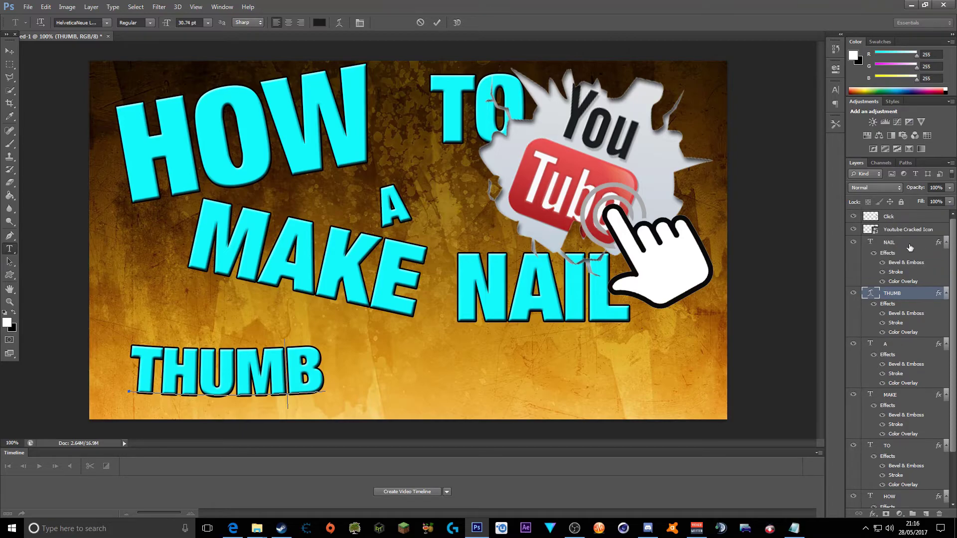
pyautogui.click(880, 242)
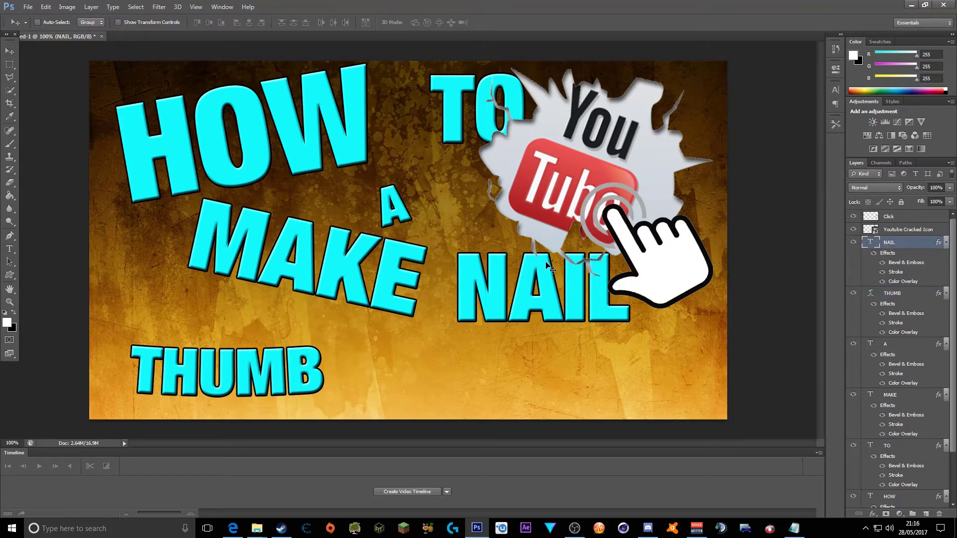
pyautogui.hotkey('ctrl', 't')
pyautogui.moveTo(543, 268); pyautogui.dragTo(429, 337)
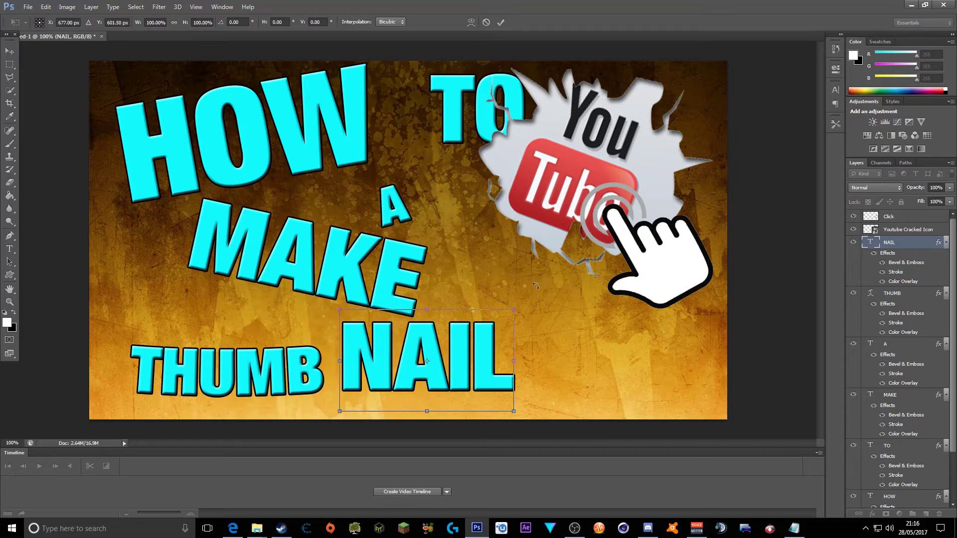
pyautogui.moveTo(532, 280); pyautogui.dragTo(396, 374)
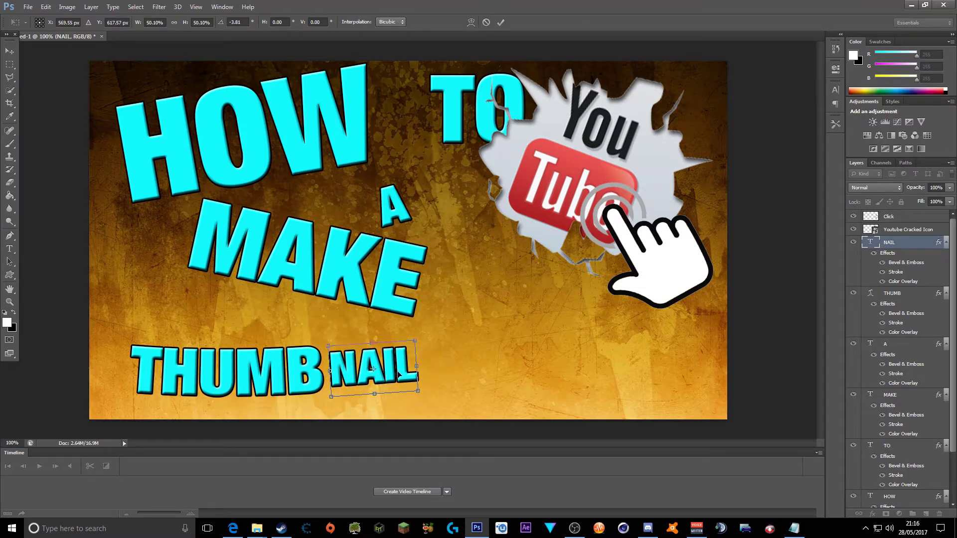
pyautogui.moveTo(423, 330)
pyautogui.mouseDown()
pyautogui.moveTo(394, 356)
pyautogui.moveTo(423, 332)
pyautogui.mouseUp()
pyautogui.press('Return')
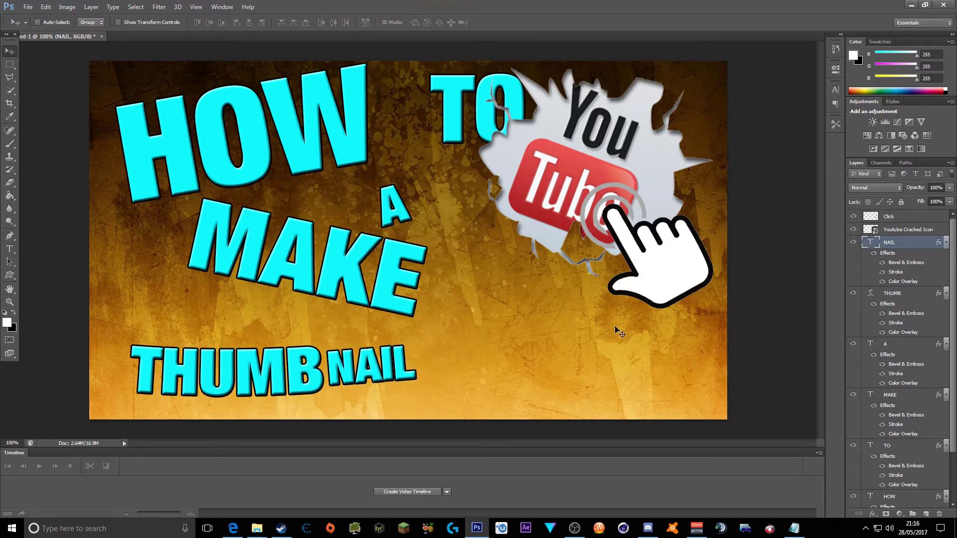
# Warp the NAIL text with a horizontal Arc style and a bend of +5%.
pyautogui.doubleClick(867, 246)
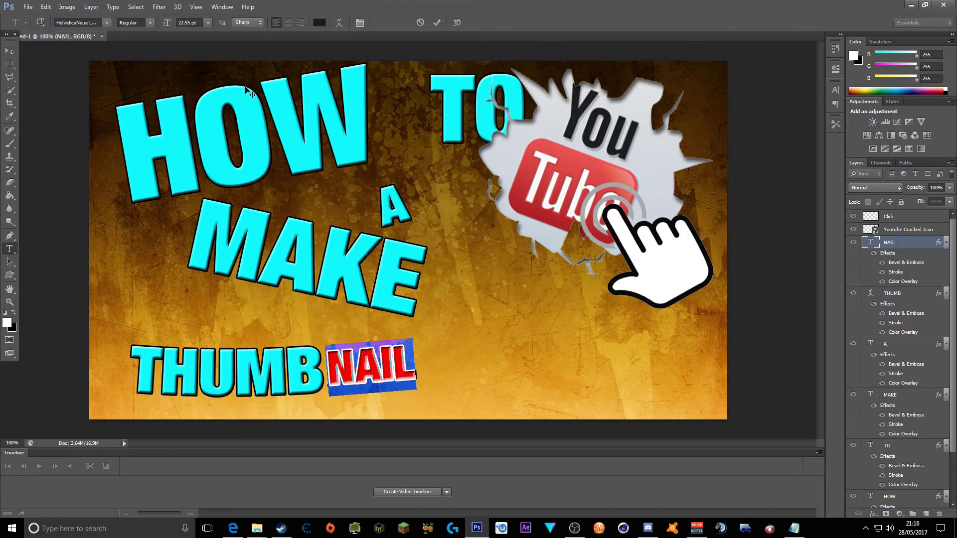
pyautogui.click(339, 23)
pyautogui.click(474, 147)
pyautogui.click(493, 174)
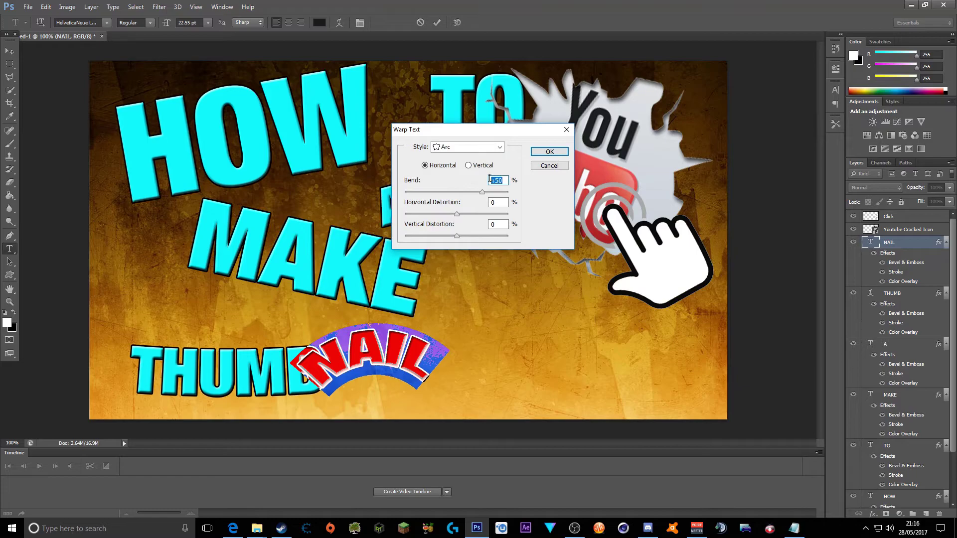
pyautogui.write('+5')
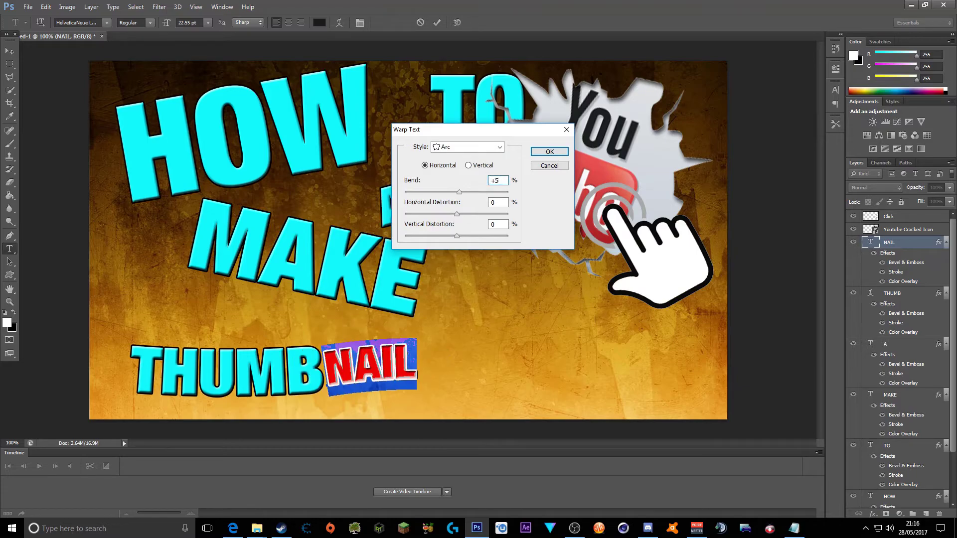
pyautogui.click(549, 152)
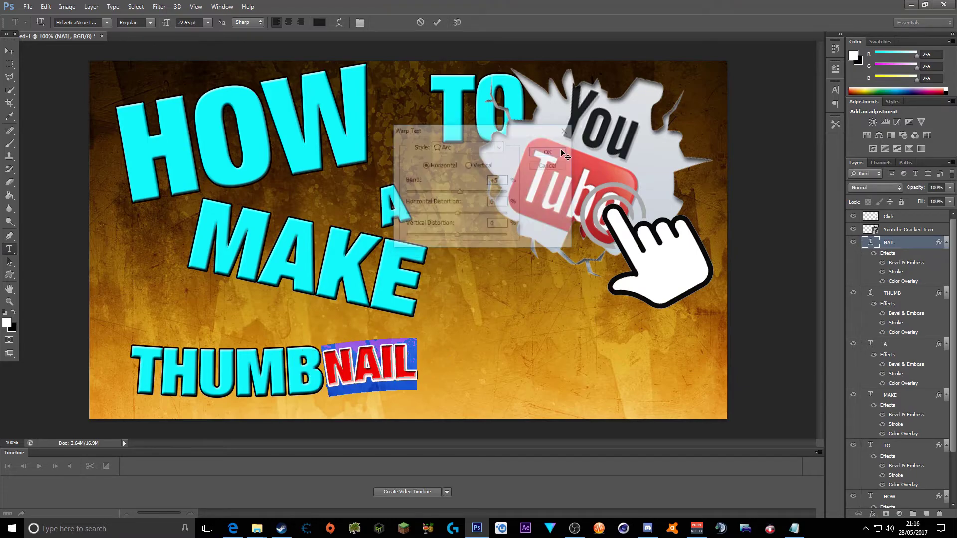
pyautogui.click(410, 346)
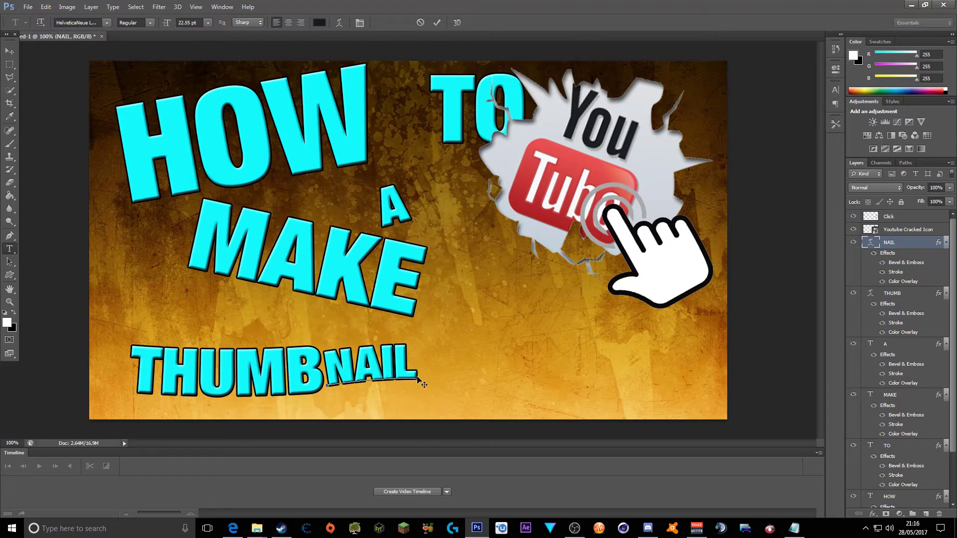
pyautogui.hotkey('ctrl', 'Return')
# Rotate the NAIL text about 3.4° and nudge it slightly away from THUMB.
pyautogui.press('v')
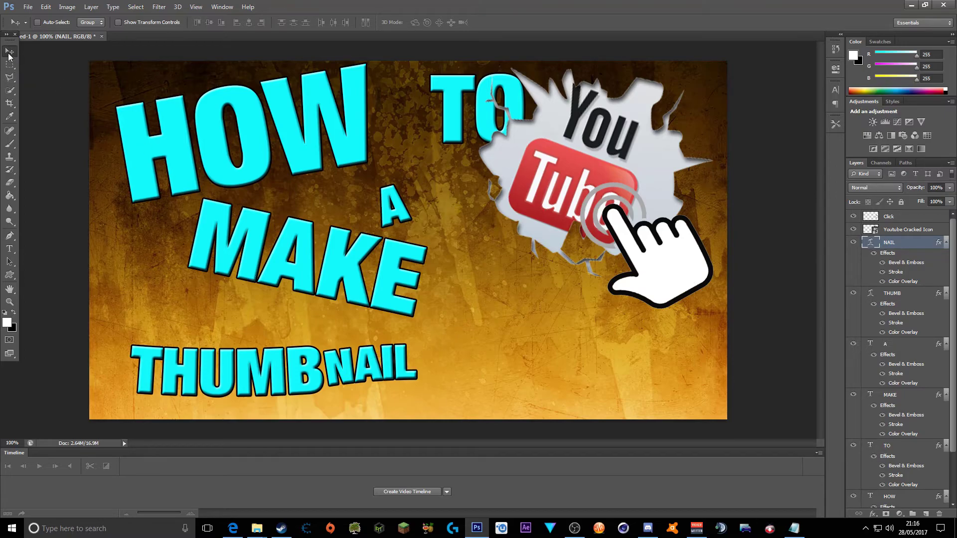
pyautogui.hotkey('ctrl', 't')
pyautogui.moveTo(437, 329); pyautogui.dragTo(434, 326)
pyautogui.moveTo(406, 363); pyautogui.dragTo(408, 365)
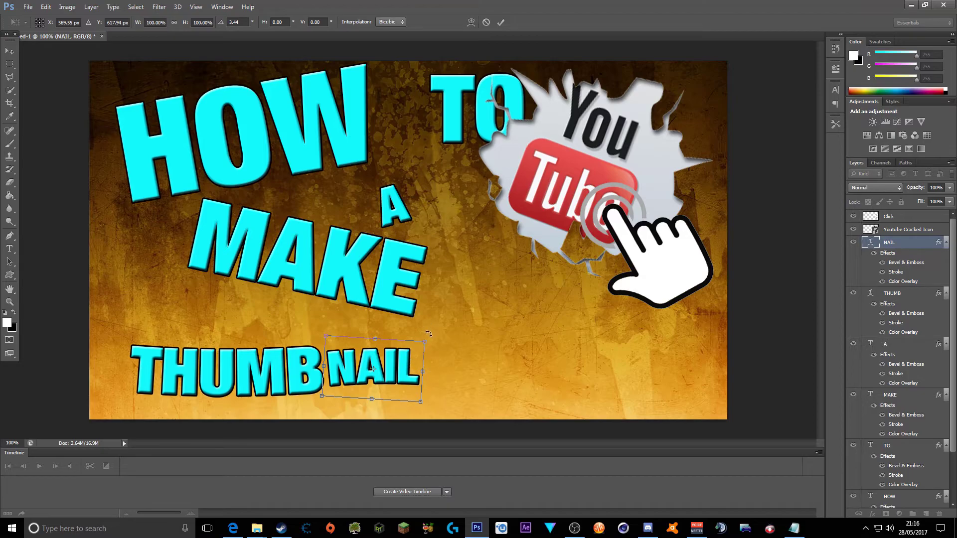
pyautogui.press('Return')
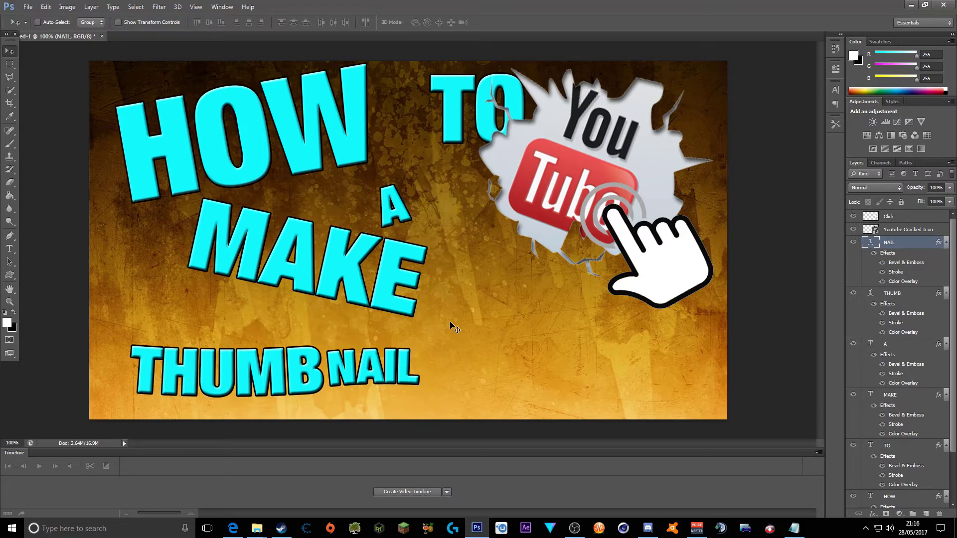
# Reduce the MAKE text to about 87.5% and keep it centred between HOW and THUMBNAIL.
pyautogui.click(907, 394)
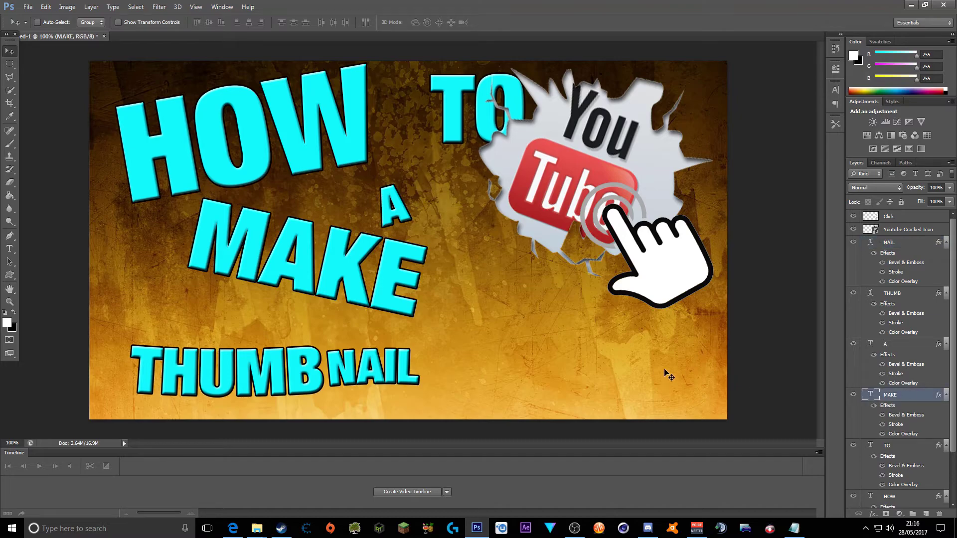
pyautogui.hotkey('ctrl', 't')
pyautogui.moveTo(432, 186); pyautogui.dragTo(415, 191)
pyautogui.moveTo(346, 245); pyautogui.dragTo(339, 243)
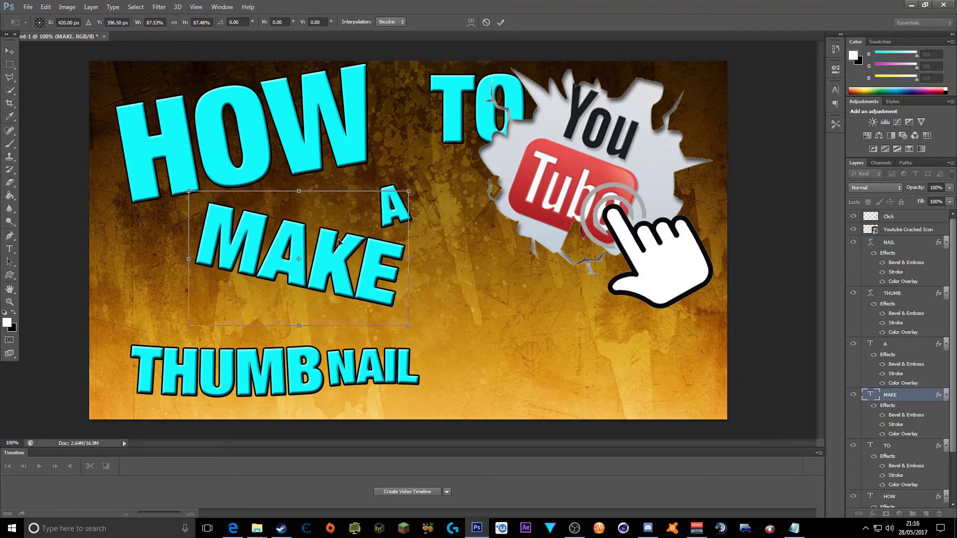
pyautogui.press('Return')
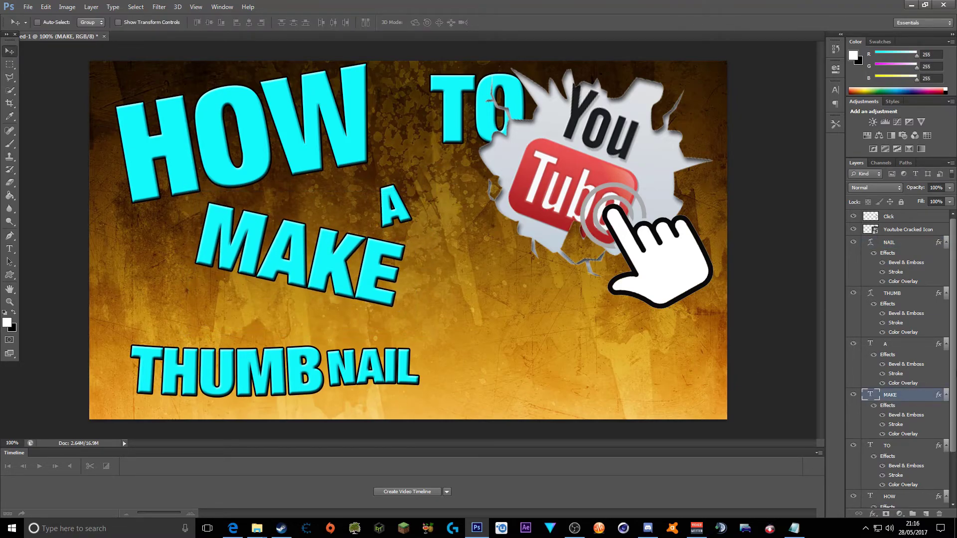
# Shrink the TO layer's text and move it to just below the right end of MAKE.
pyautogui.scroll(-1, 894, 338)
pyautogui.click(888, 421)
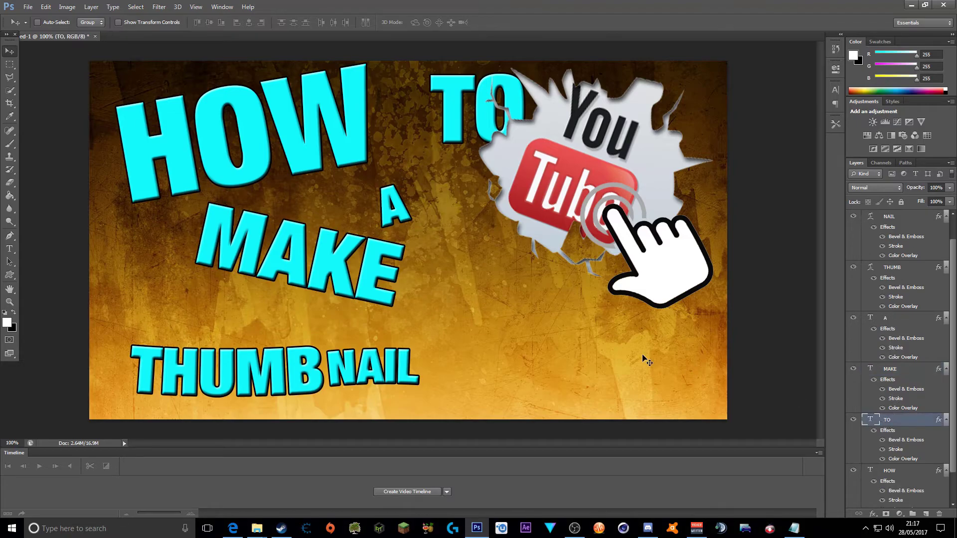
pyautogui.hotkey('ctrl', 't')
pyautogui.moveTo(525, 69); pyautogui.dragTo(439, 316)
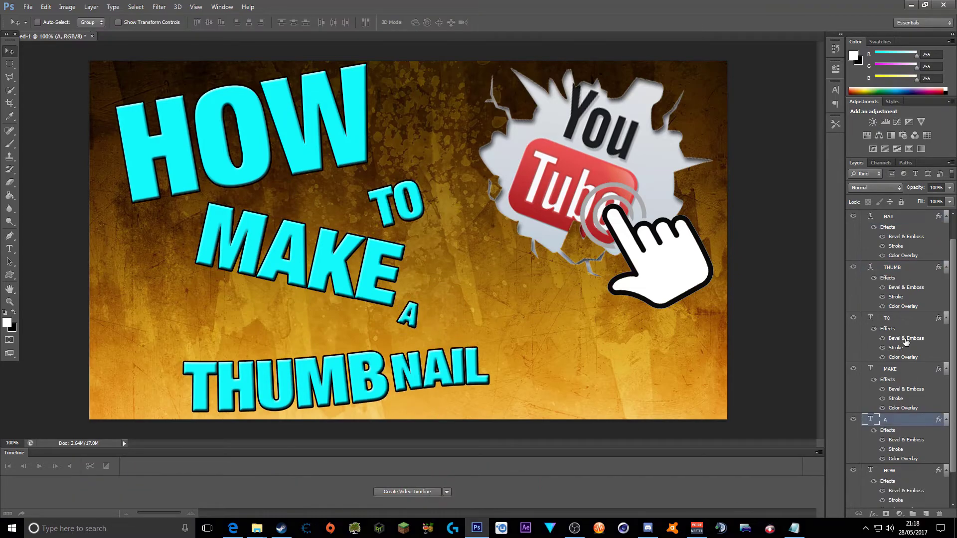
# Scale the TO text between HOW and MAKE down slightly.
pyautogui.click(888, 318)
pyautogui.hotkey('ctrl', 't')
pyautogui.moveTo(429, 174)
pyautogui.mouseDown()
pyautogui.moveTo(422, 162)
pyautogui.moveTo(415, 183)
pyautogui.mouseUp()
pyautogui.press('Return')
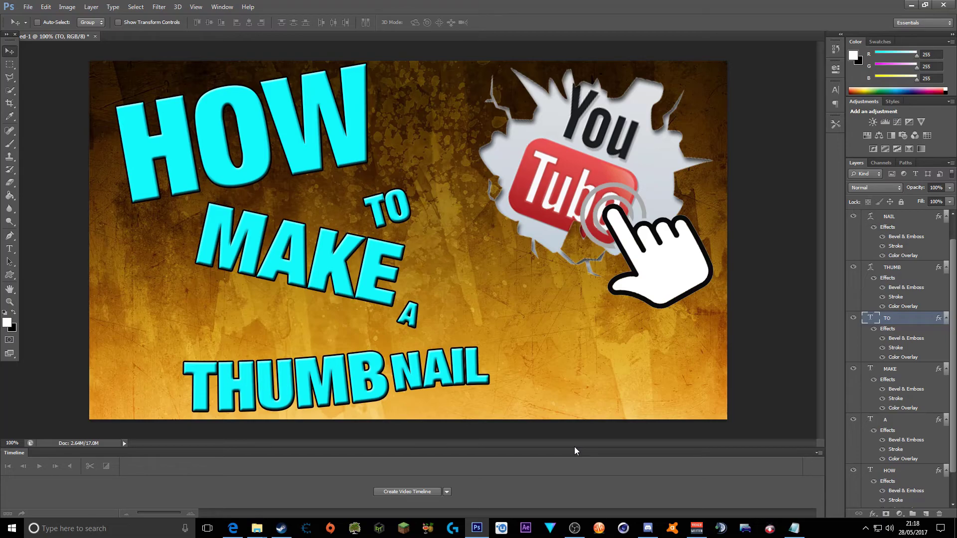
# Recolour the TO text's Color Overlay to golden brown c28b14, sampled from the grunge background.
pyautogui.doubleClick(896, 358)
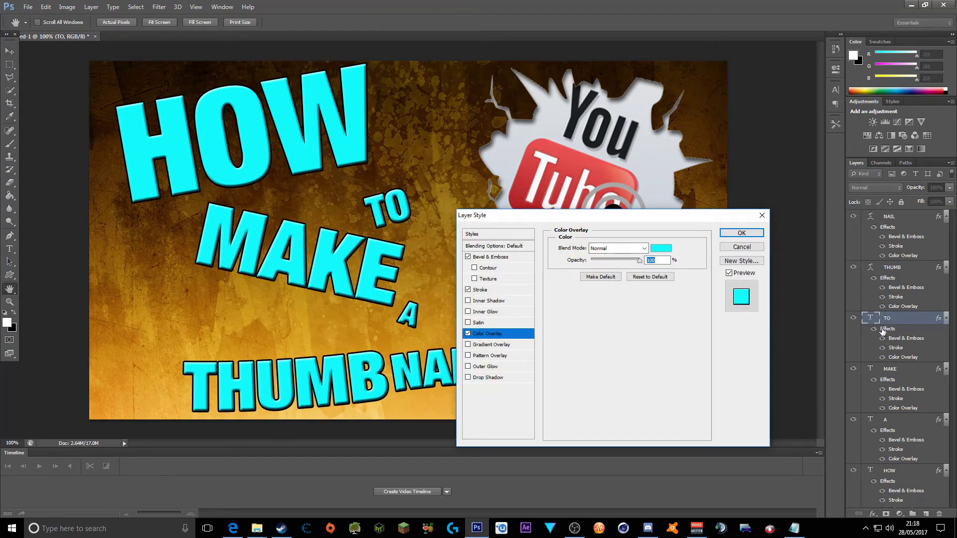
pyautogui.moveTo(548, 218); pyautogui.dragTo(536, 199)
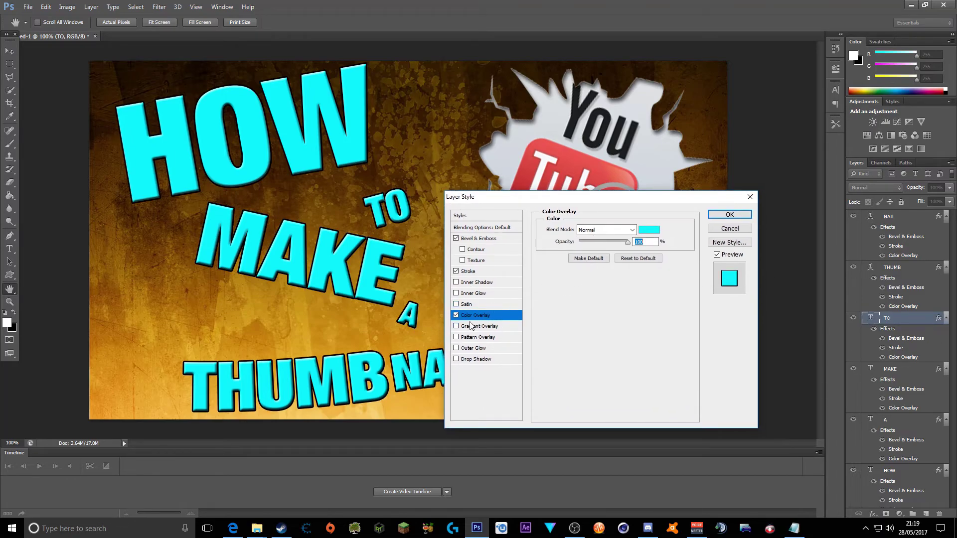
pyautogui.click(649, 230)
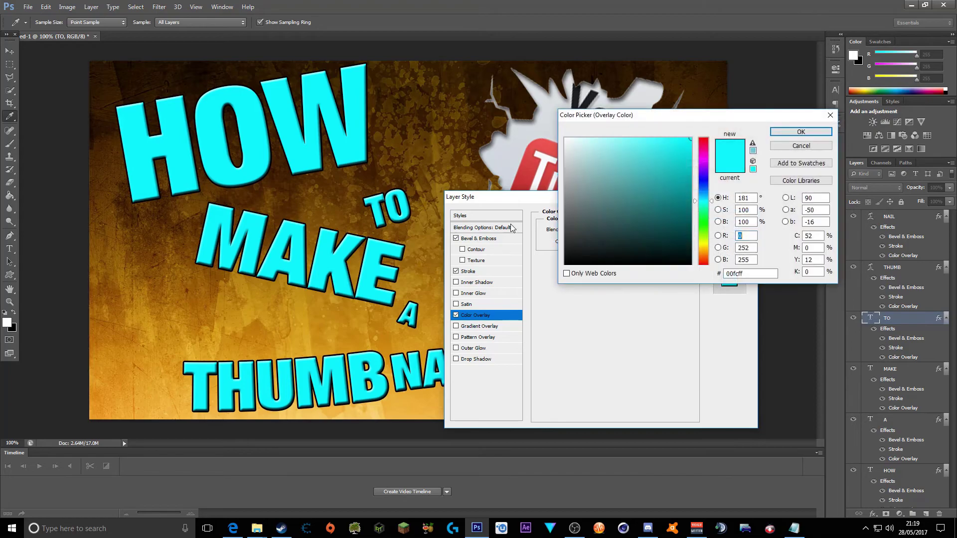
pyautogui.moveTo(629, 195)
pyautogui.mouseDown()
pyautogui.moveTo(643, 256)
pyautogui.moveTo(648, 150)
pyautogui.moveTo(691, 269)
pyautogui.moveTo(782, 312)
pyautogui.mouseUp()
pyautogui.click(669, 149)
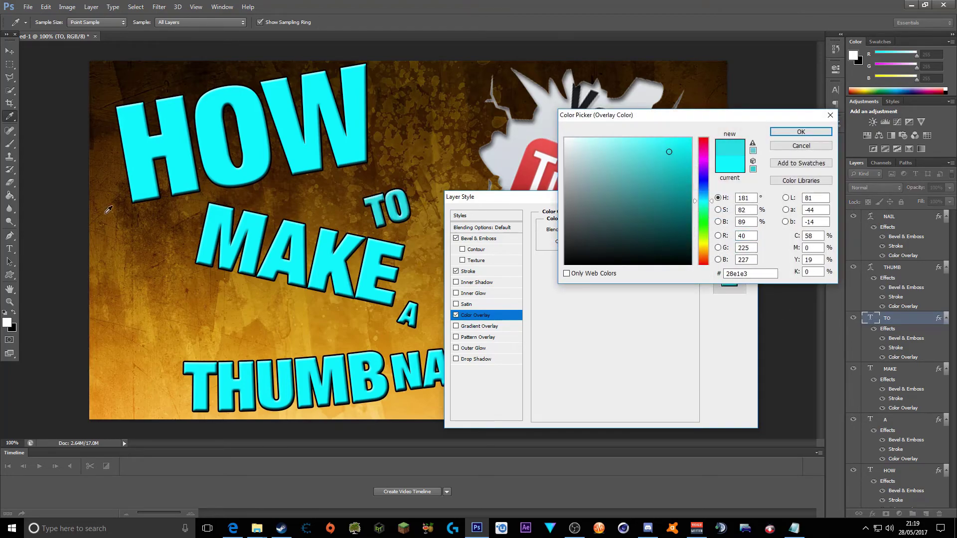
pyautogui.click(102, 161)
pyautogui.click(113, 164)
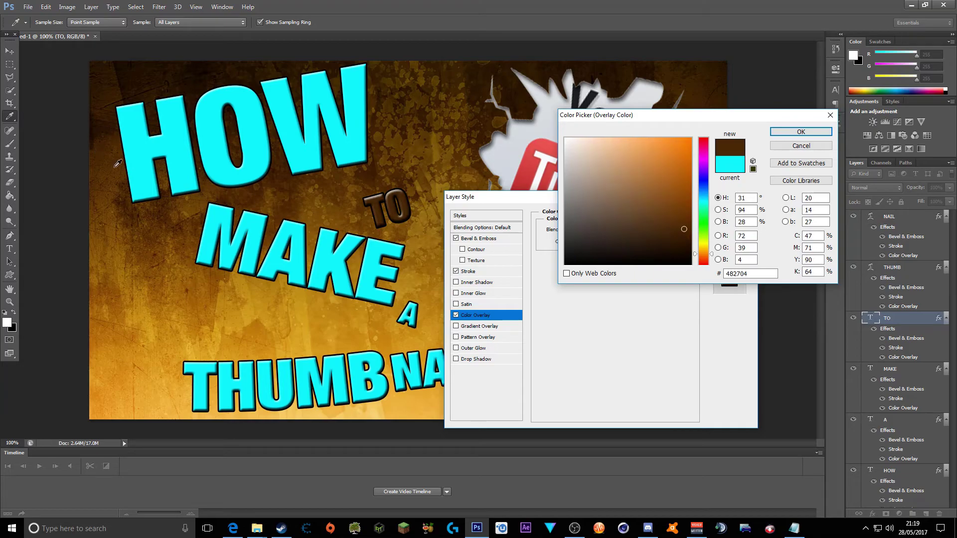
pyautogui.moveTo(121, 182); pyautogui.dragTo(142, 317)
pyautogui.click(138, 284)
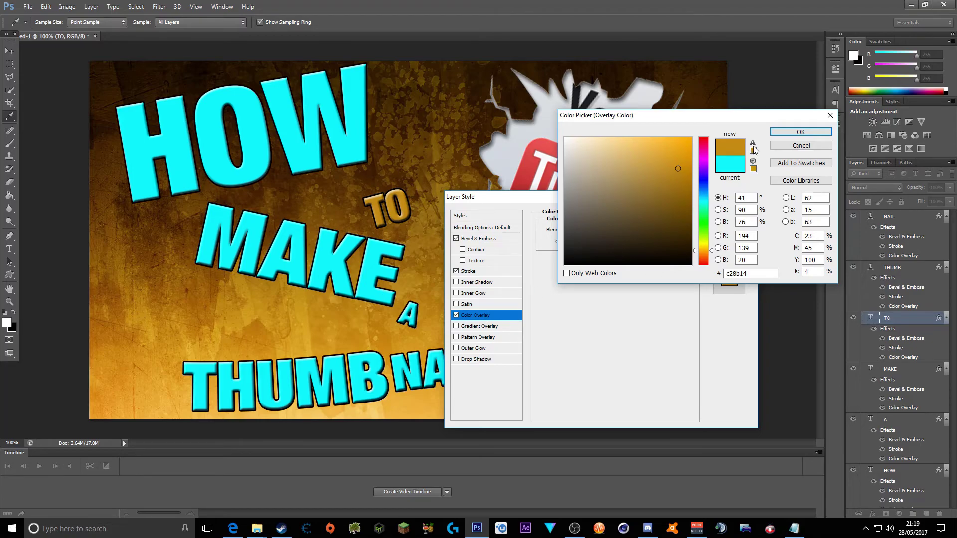
pyautogui.click(801, 131)
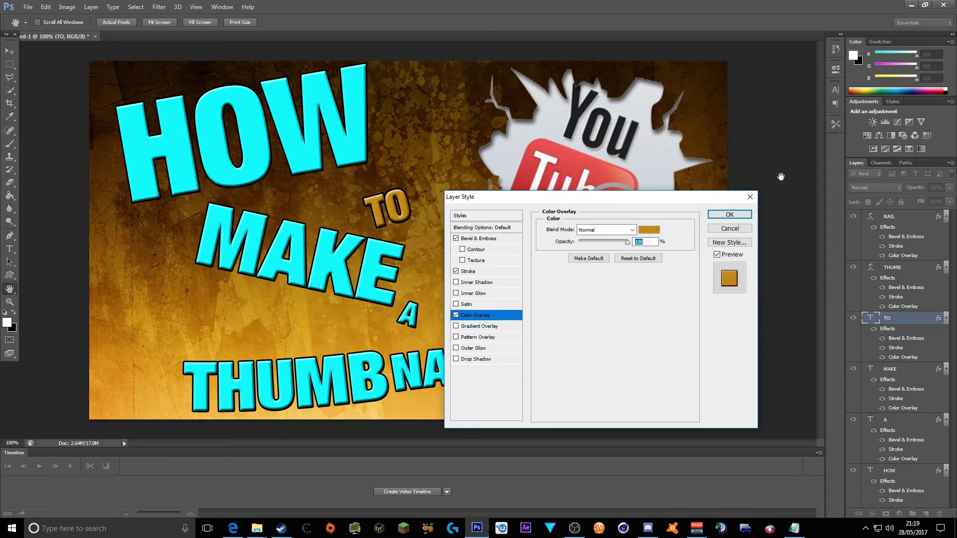
pyautogui.click(746, 217)
pyautogui.press('v')
# Copy the TO layer's style and paste it onto the A text layer.
pyautogui.rightClick(893, 319)
pyautogui.click(820, 373)
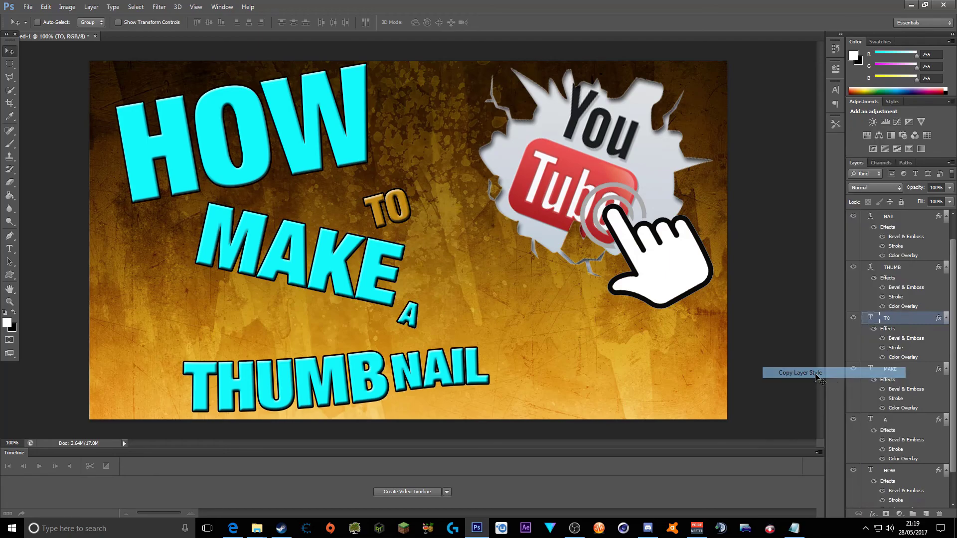
pyautogui.click(906, 426)
pyautogui.rightClick(906, 427)
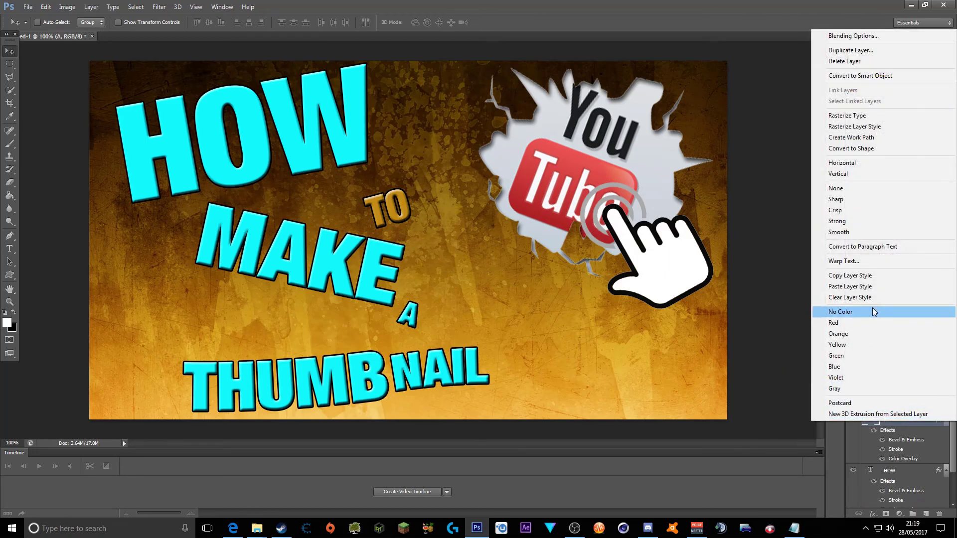
pyautogui.click(852, 287)
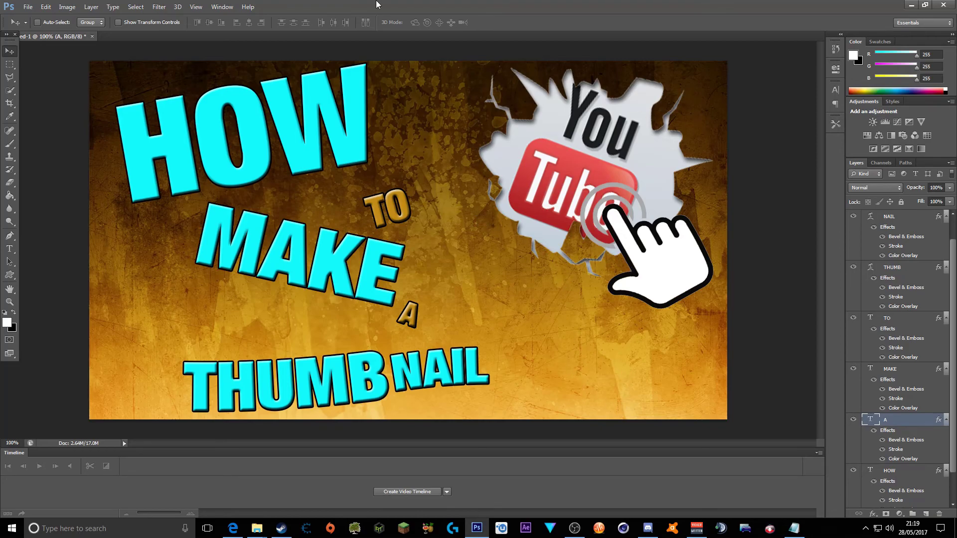
# Place the NEWProfilePic image from the desktop into the thumbnail document.
pyautogui.moveTo(382, 9); pyautogui.dragTo(426, 40)
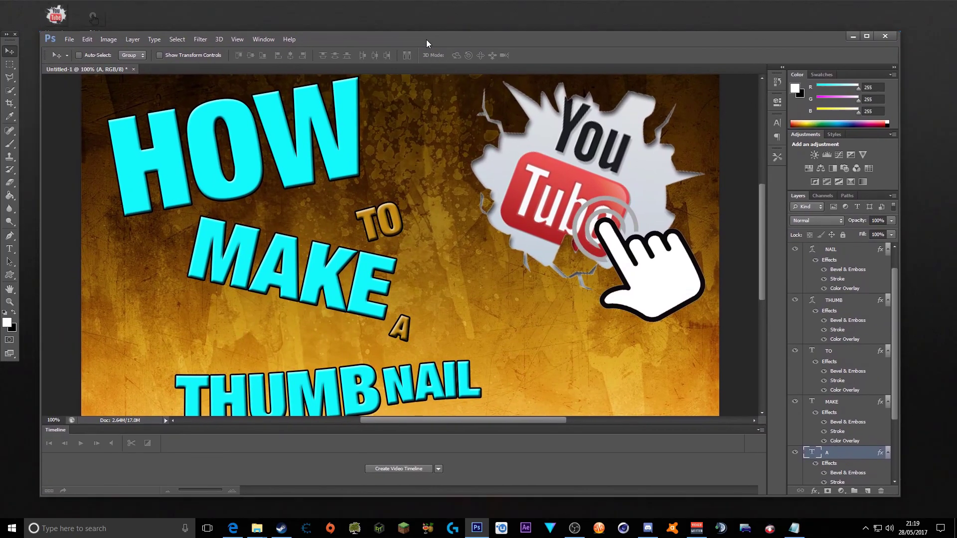
pyautogui.click(172, 16)
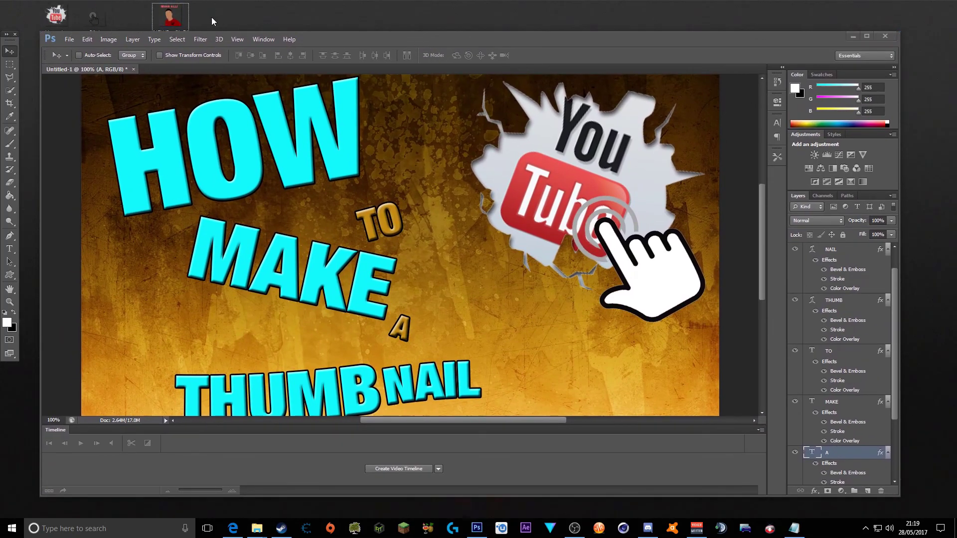
pyautogui.moveTo(173, 16); pyautogui.dragTo(361, 219)
pyautogui.click(867, 36)
# Scale the profile picture to 13.15% in the canvas's lower-right corner and move its layer to the top of the stack.
pyautogui.moveTo(499, 203); pyautogui.dragTo(553, 210)
pyautogui.moveTo(649, 67); pyautogui.dragTo(524, 193)
pyautogui.moveTo(500, 252); pyautogui.dragTo(704, 372)
pyautogui.moveTo(620, 314); pyautogui.dragTo(589, 287)
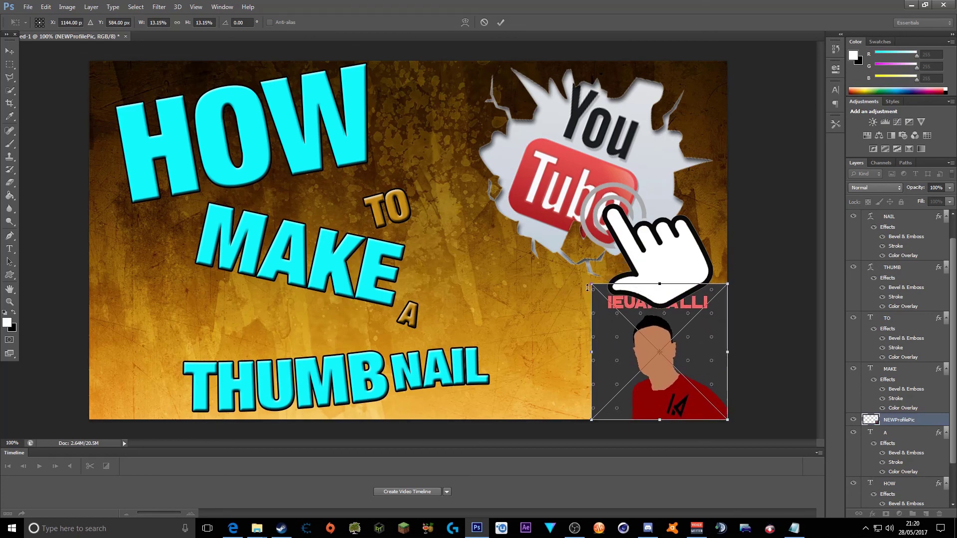
pyautogui.press('Return')
pyautogui.scroll(1, 919, 401)
pyautogui.moveTo(902, 447); pyautogui.dragTo(870, 214)
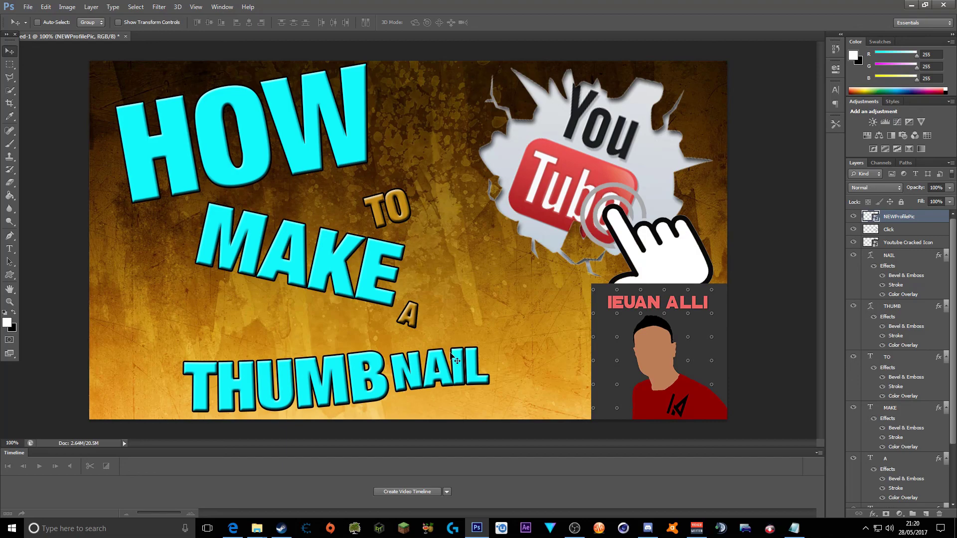
# Enlarge the THUMB and NAIL text together slightly, extending them towards the profile picture.
pyautogui.click(911, 305)
pyautogui.keyDown('shift'); pyautogui.click(892, 257); pyautogui.keyUp('shift')
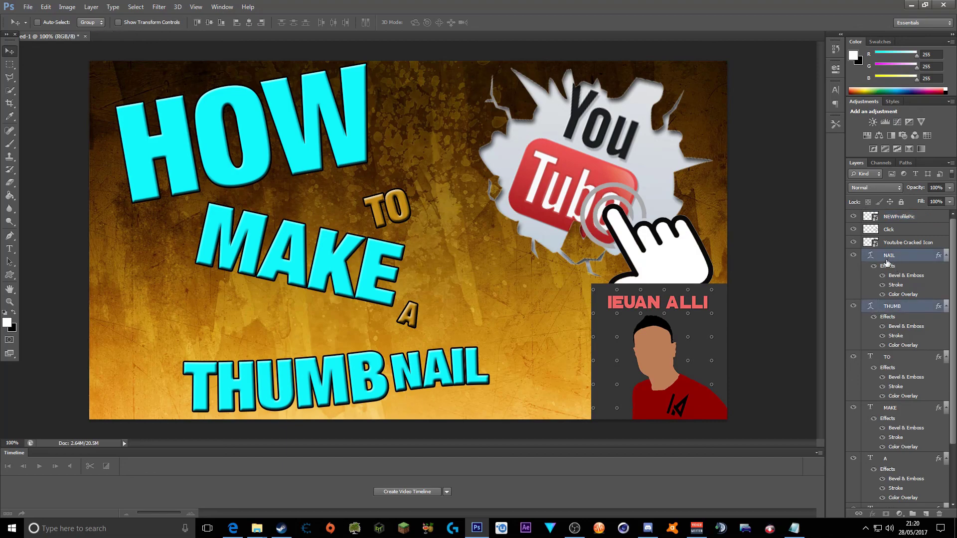
pyautogui.hotkey('ctrl', 't')
pyautogui.moveTo(496, 381); pyautogui.dragTo(530, 343)
pyautogui.press('Return')
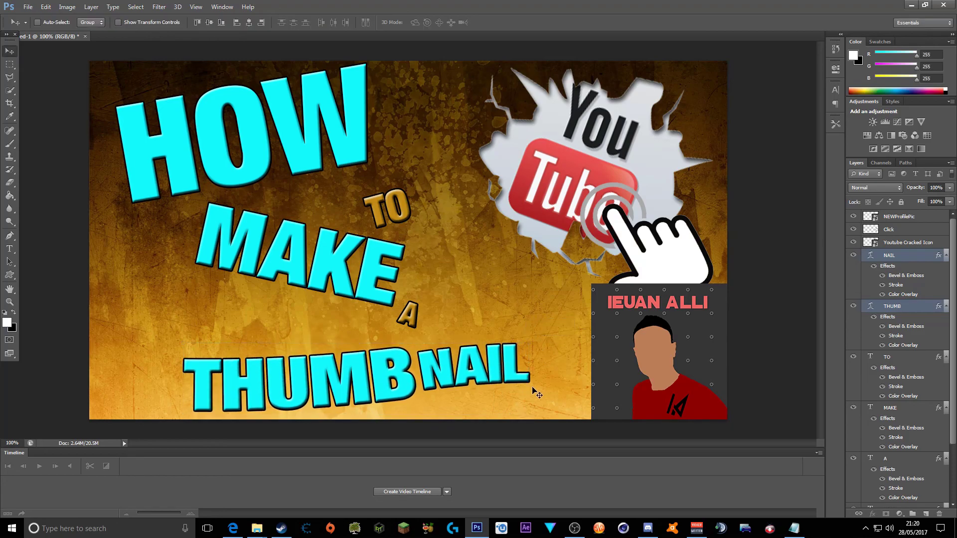
pyautogui.scroll(-1, 526, 403)
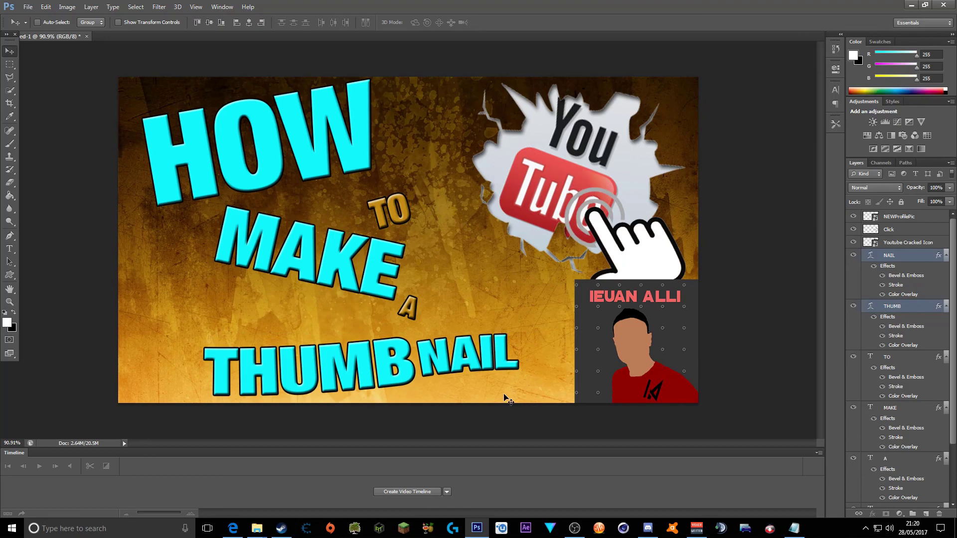